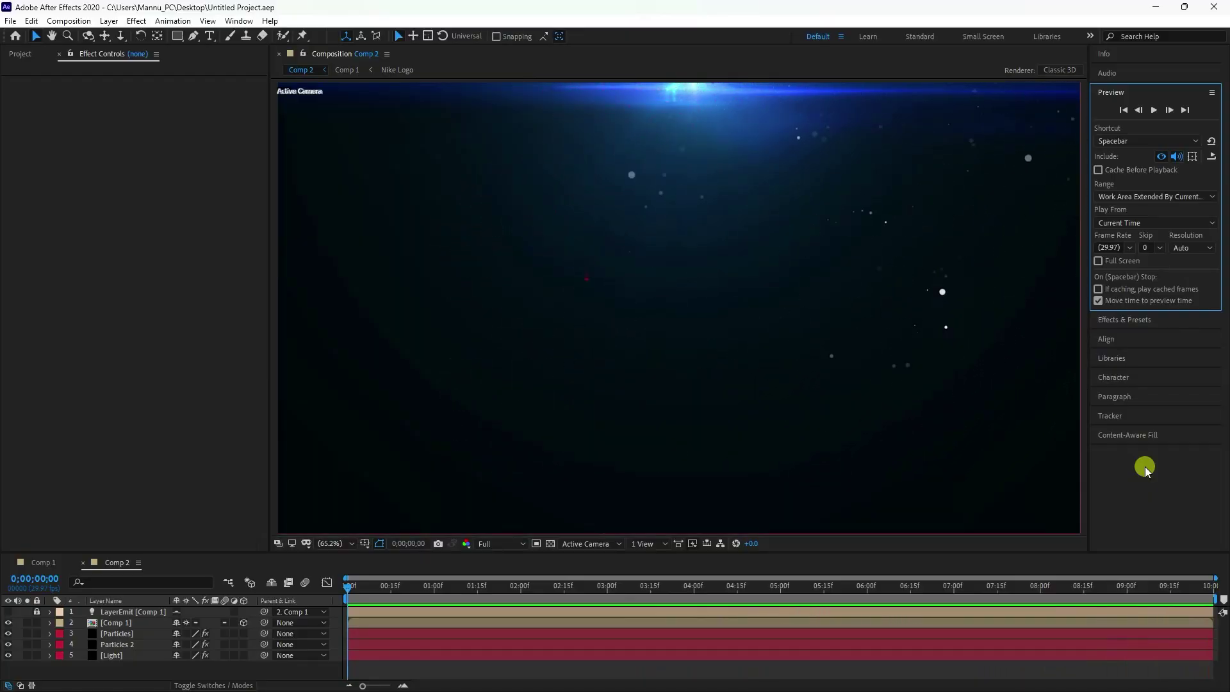
Replay the finished Nike particle-logo animation as a preview
key(space)
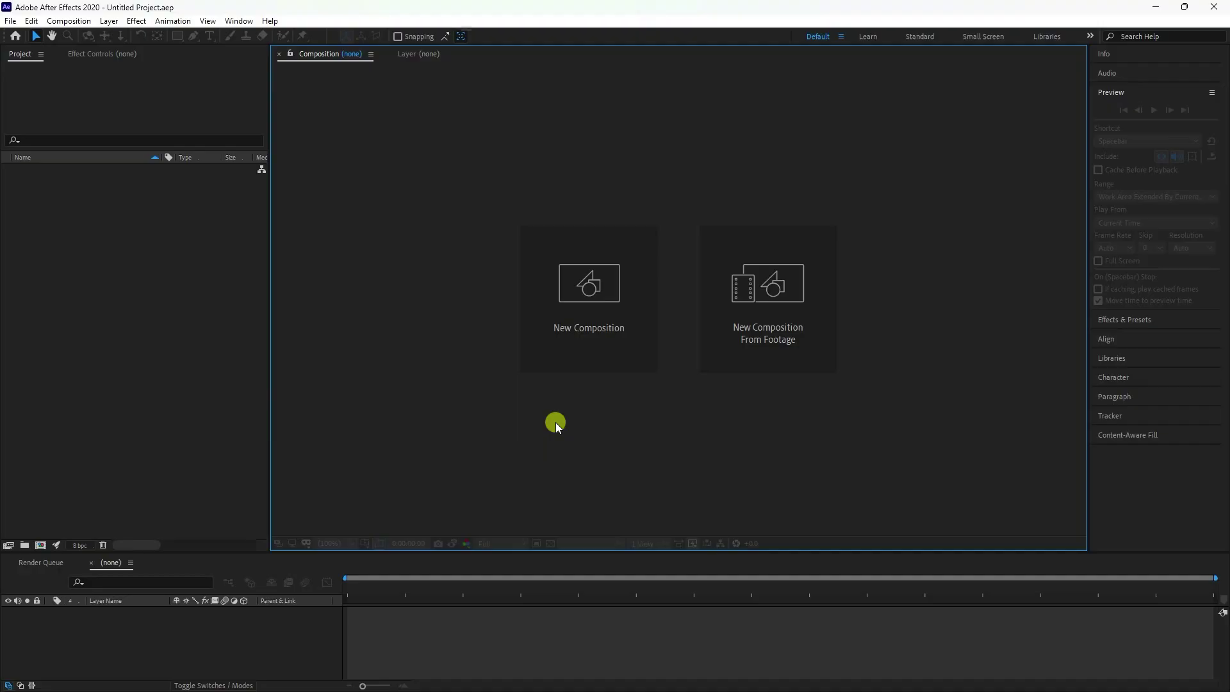
Create a 1920×1080 Comp 1, import Nike.png and place it in the comp
click(572, 333)
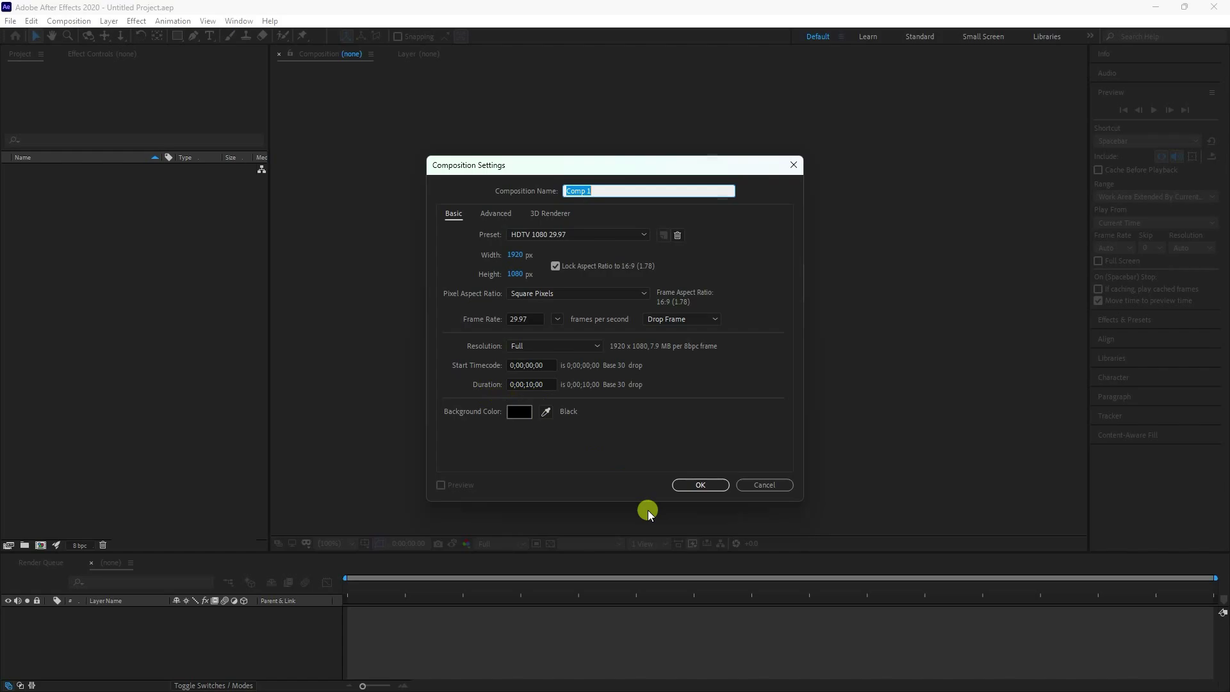
click(692, 487)
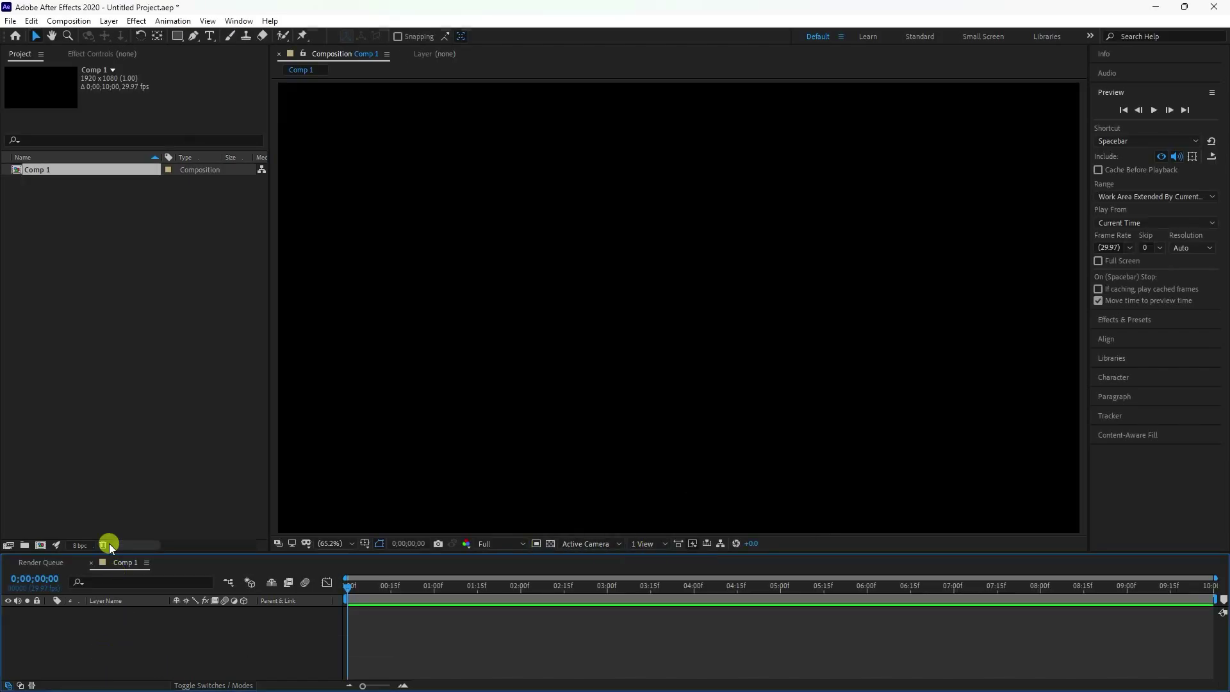
right_click(52, 280)
mouse_move(103, 346)
click(252, 343)
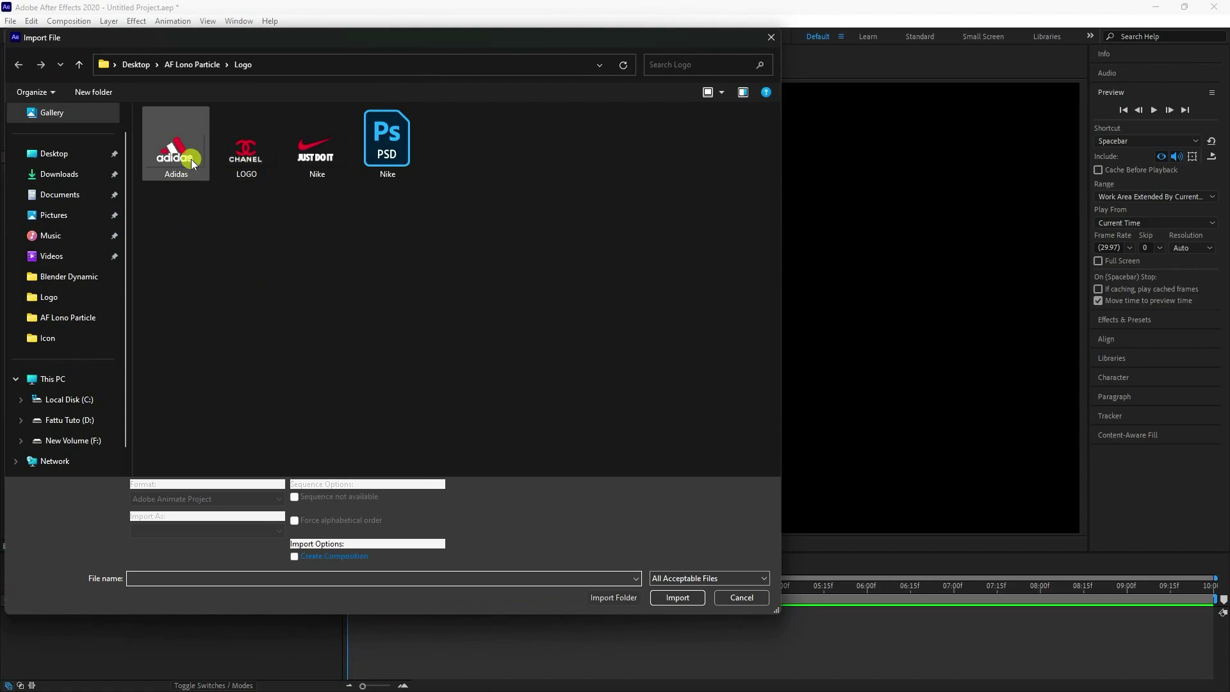
click(317, 160)
click(677, 596)
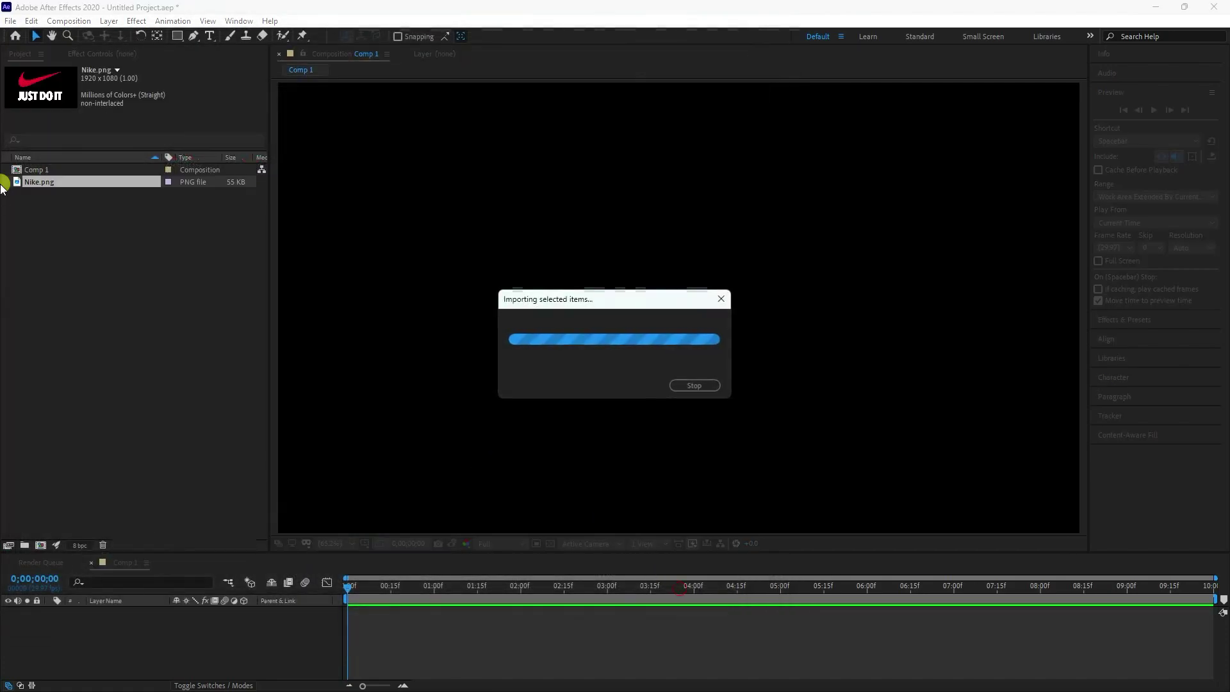
drag(60, 182, 162, 632)
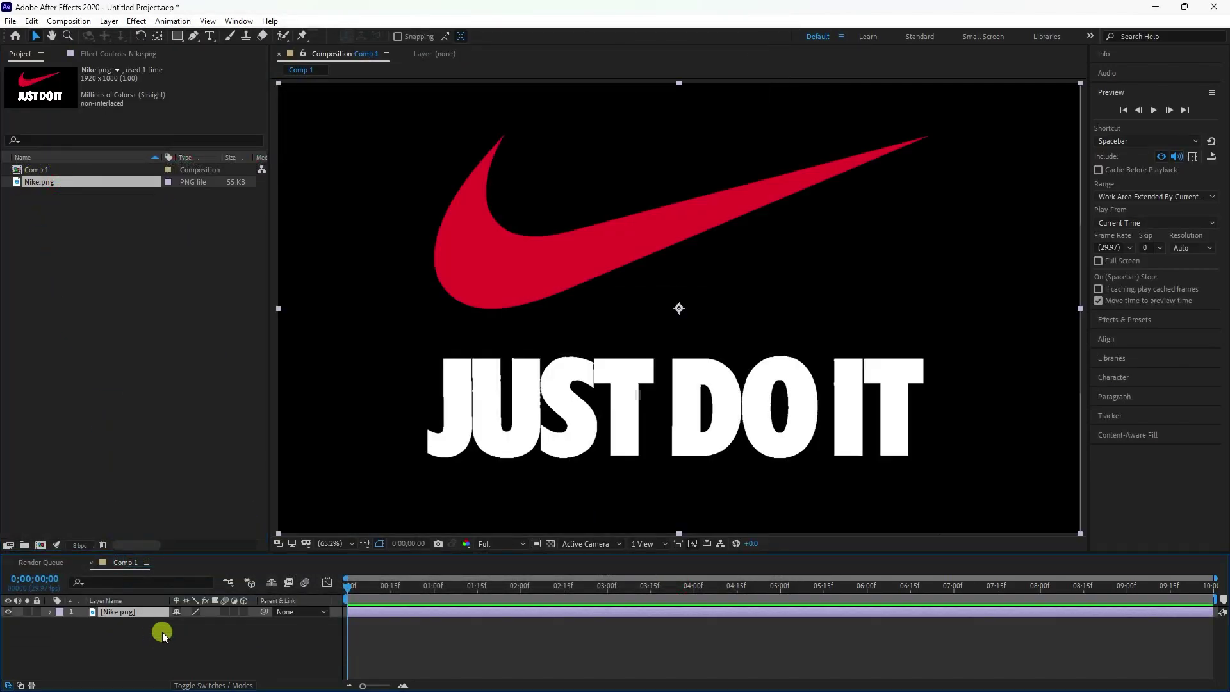
click(10, 562)
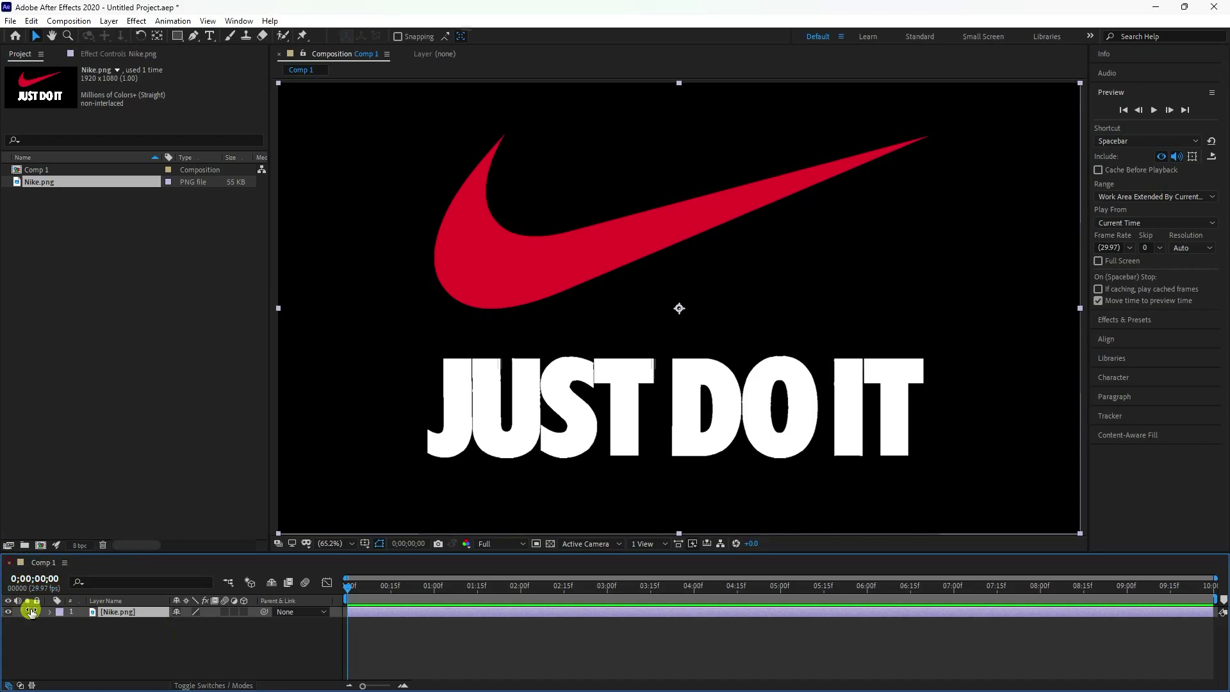
Pre-compose the Nike.png layer, moving all attributes, into a comp named 'Nike LOGO'
right_click(117, 612)
click(157, 543)
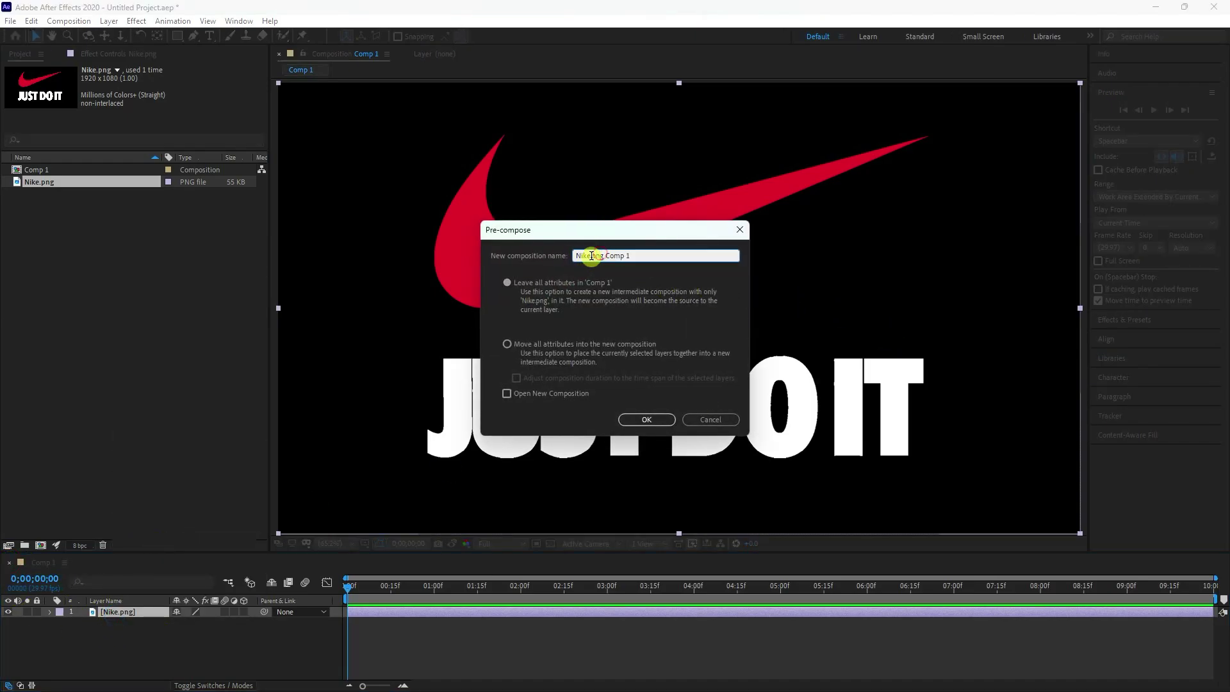
drag(591, 255, 726, 255)
text(LOGO)
click(525, 339)
click(652, 423)
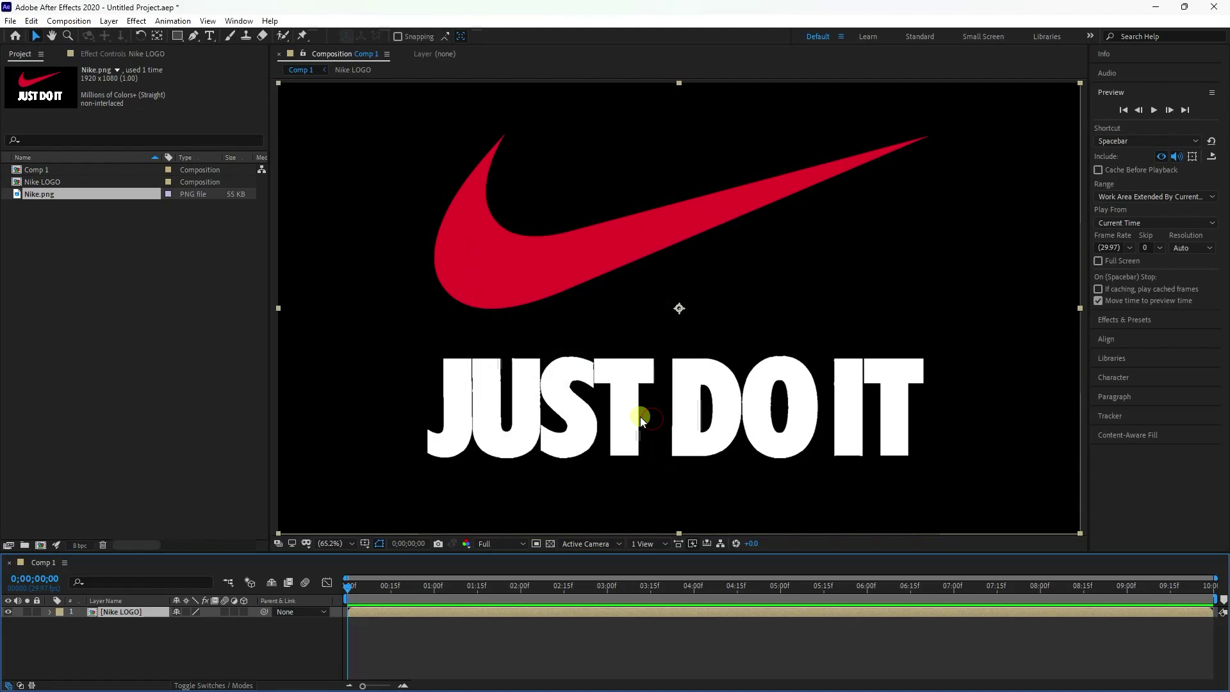
Add a full-size black solid layer to Comp 1
right_click(106, 640)
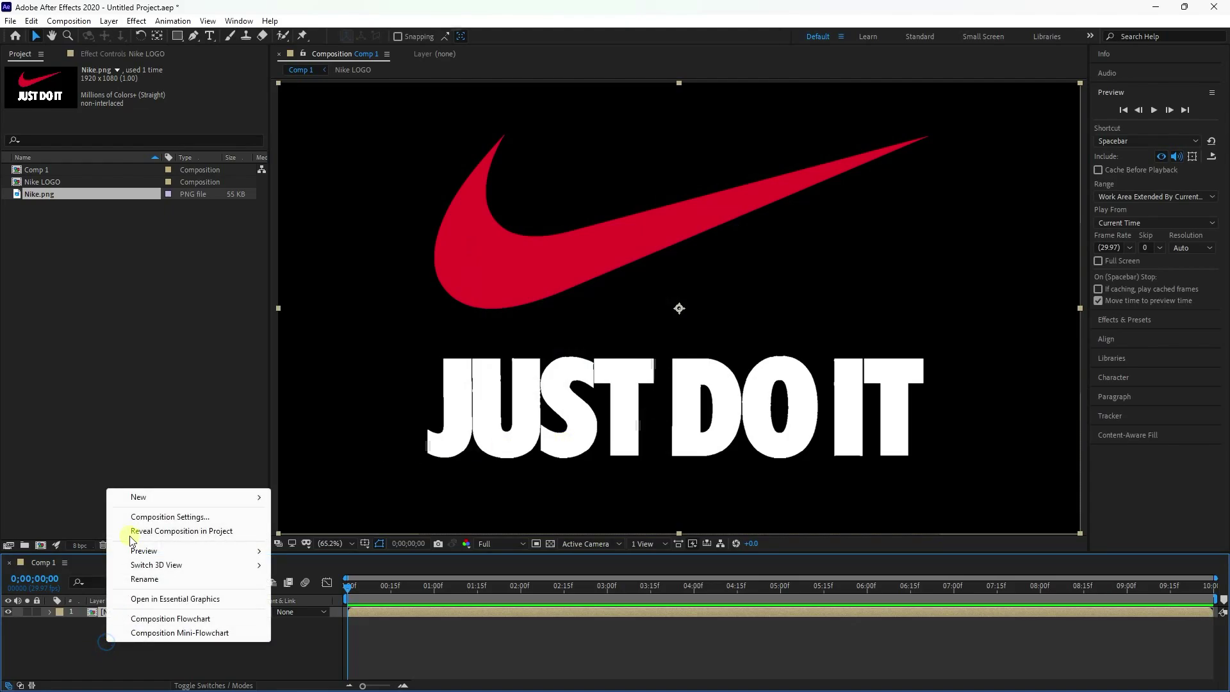
click(124, 498)
click(300, 532)
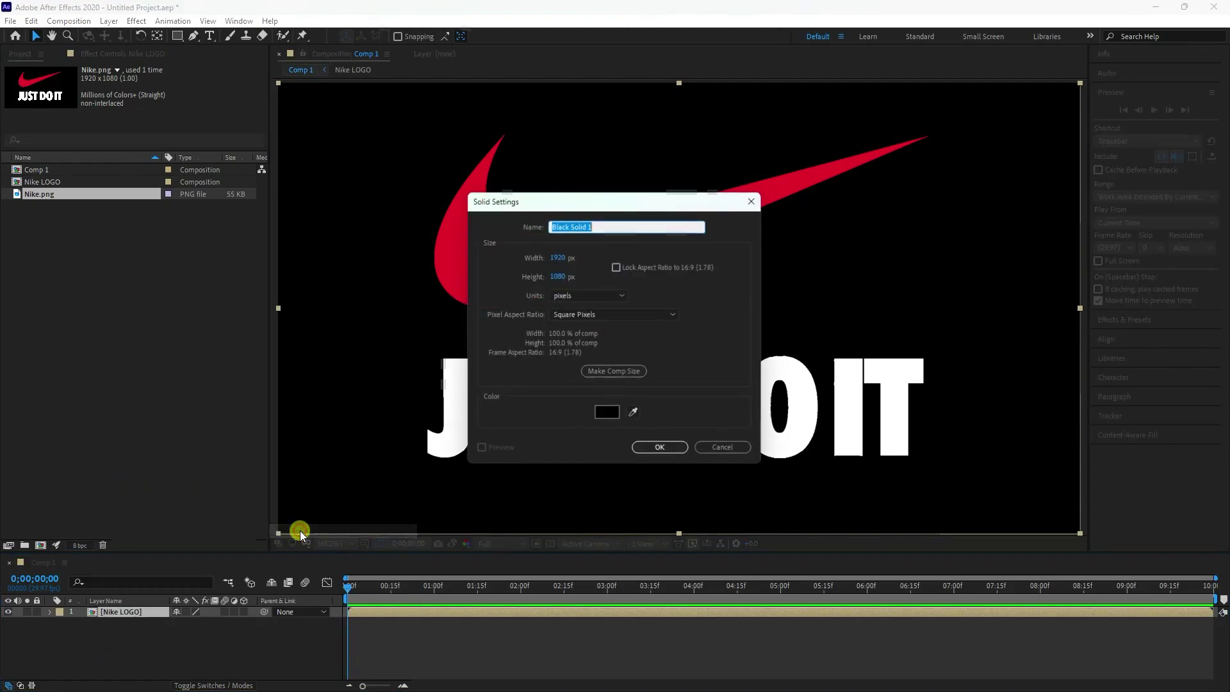
click(659, 447)
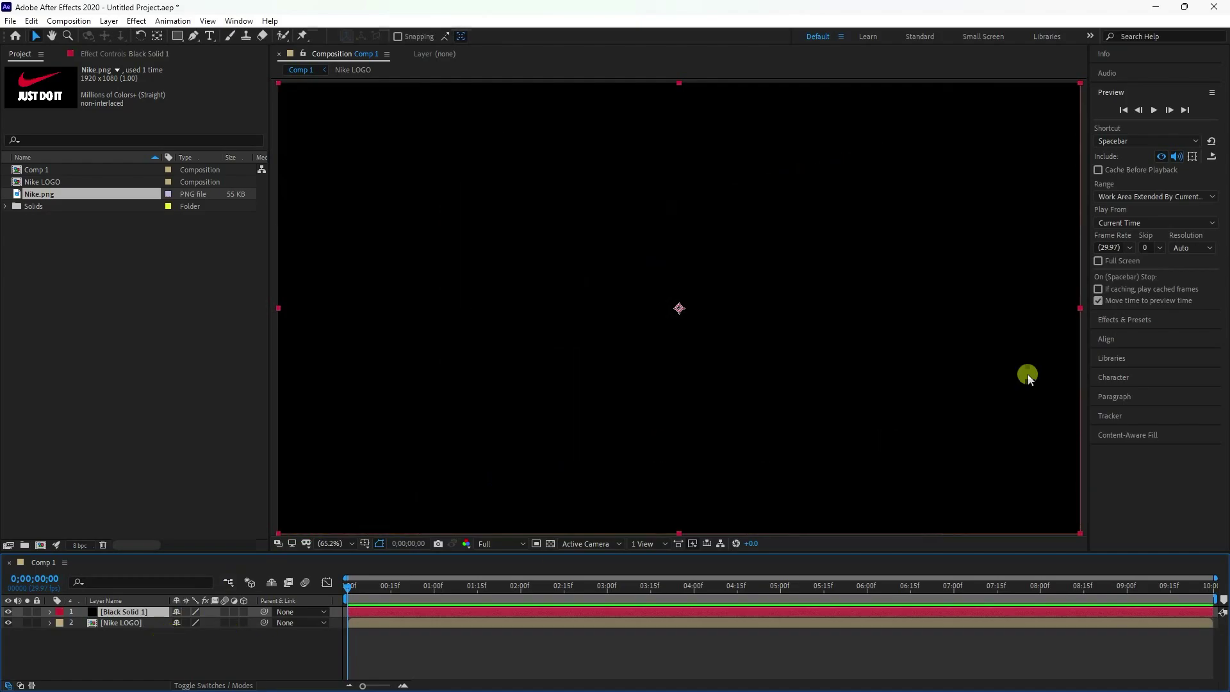
Search 'frac' in Effects & Presets and apply Fractal Noise to the black solid
click(1123, 319)
click(1139, 126)
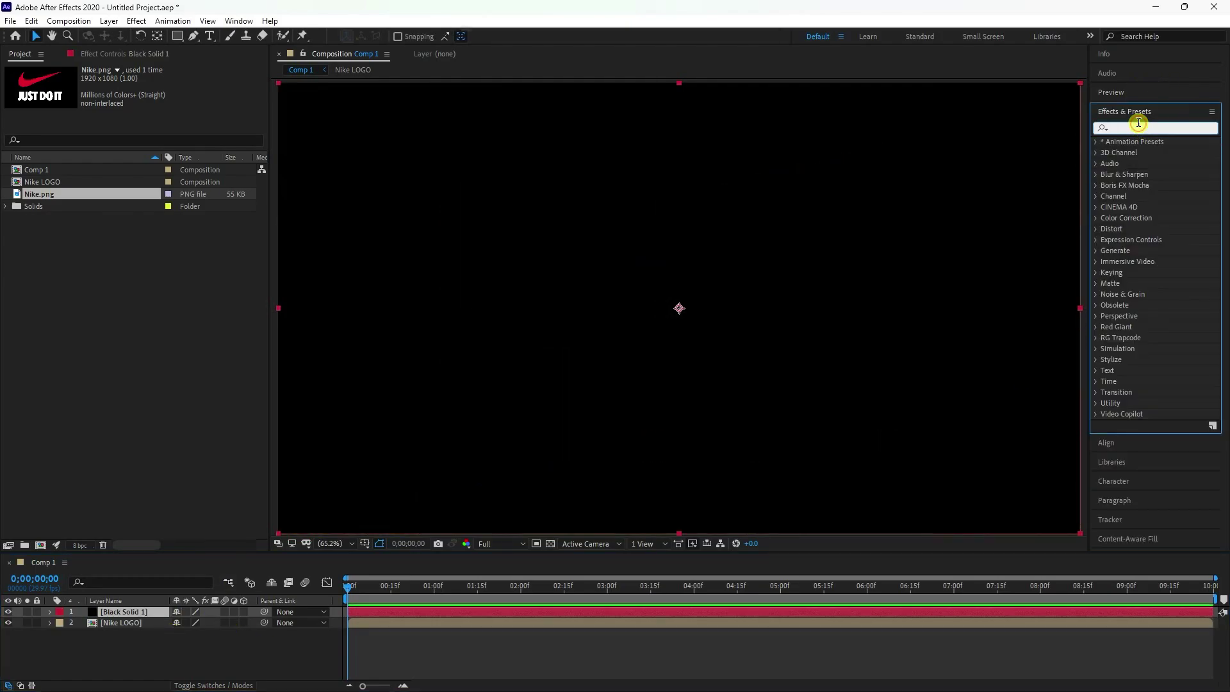
text(frac)
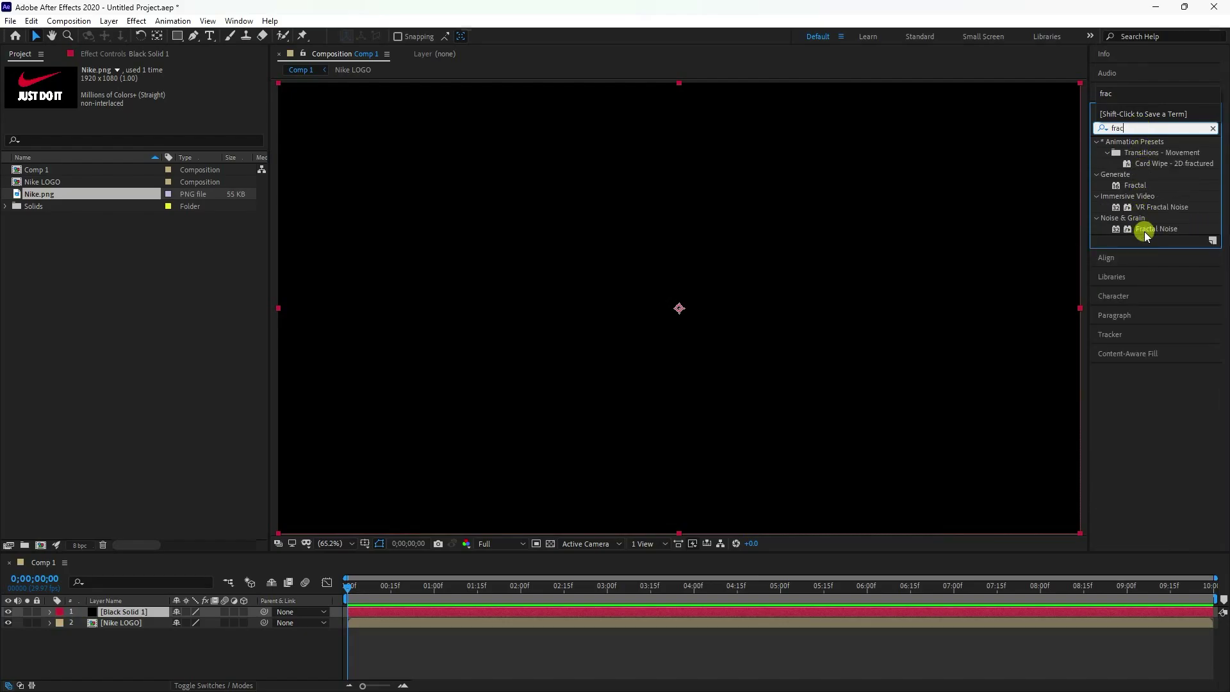
click(1147, 229)
drag(1167, 229, 133, 614)
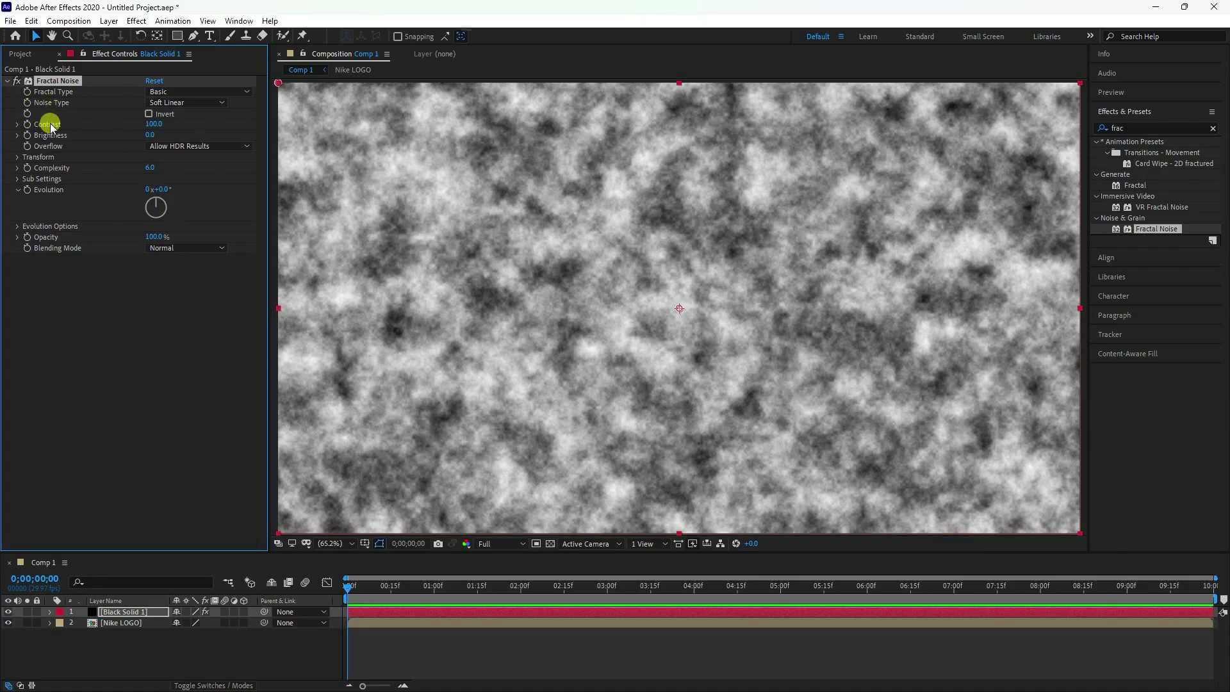
Set Fractal Noise Contrast to 850 and Brightness from 400 at start to -400 at 8 seconds
drag(154, 124, 597, 139)
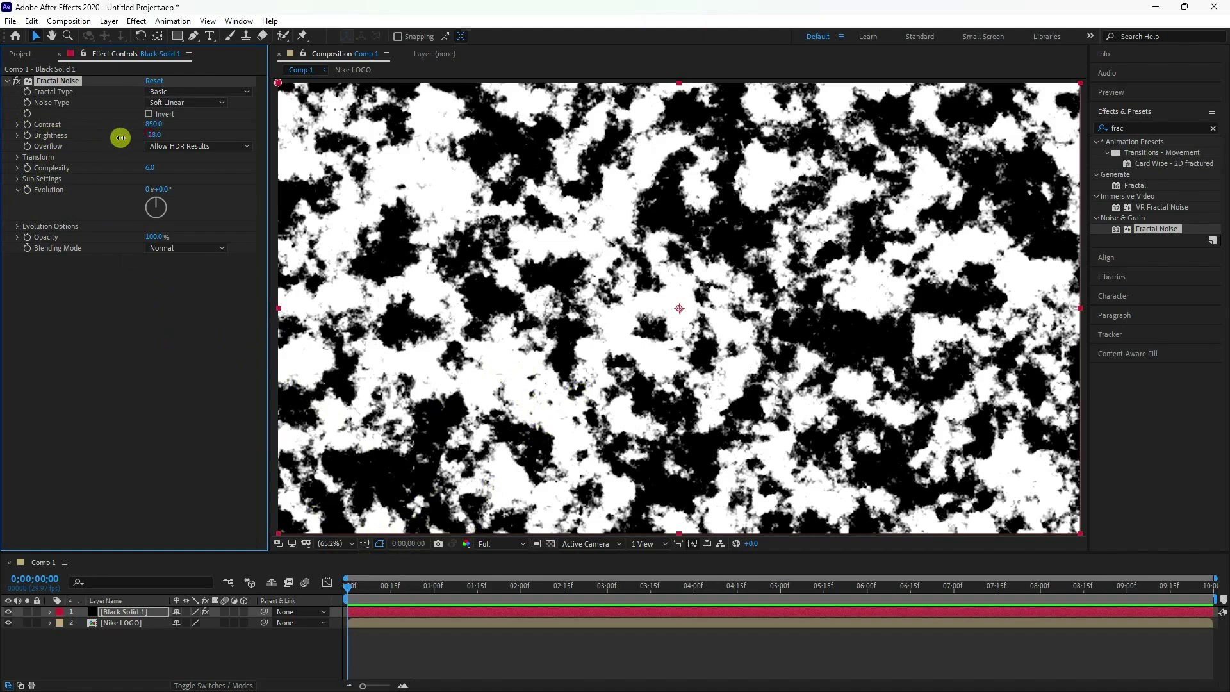
drag(120, 138, 155, 135)
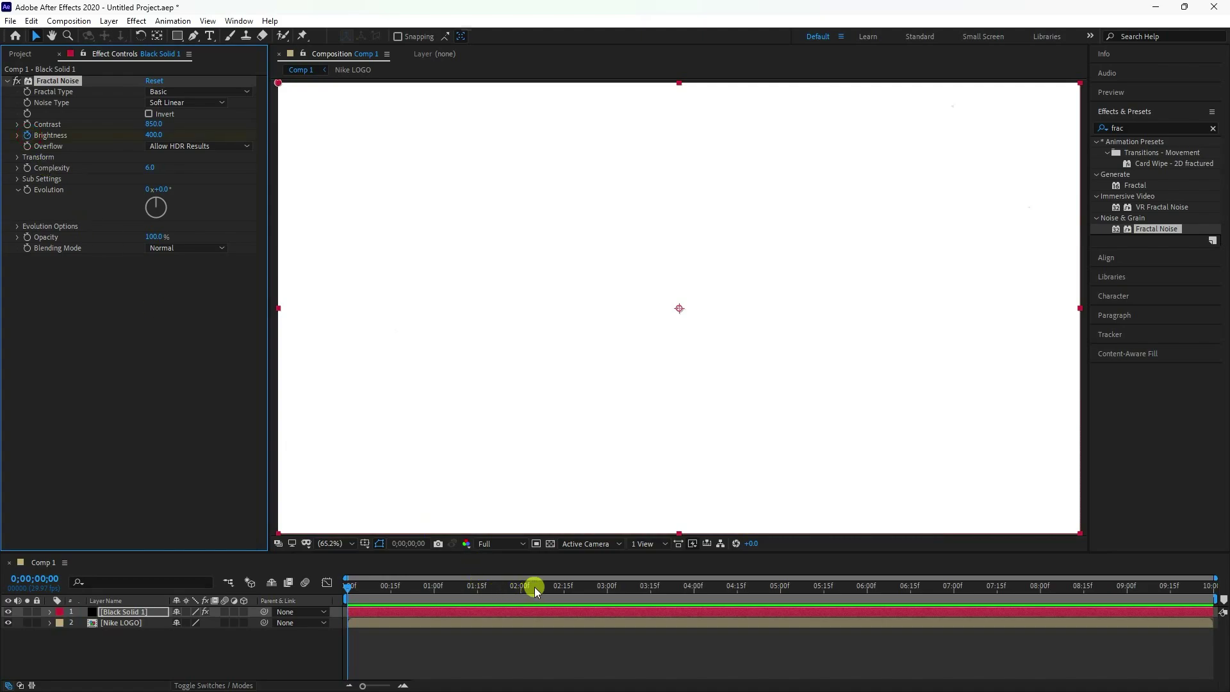
drag(535, 586, 932, 594)
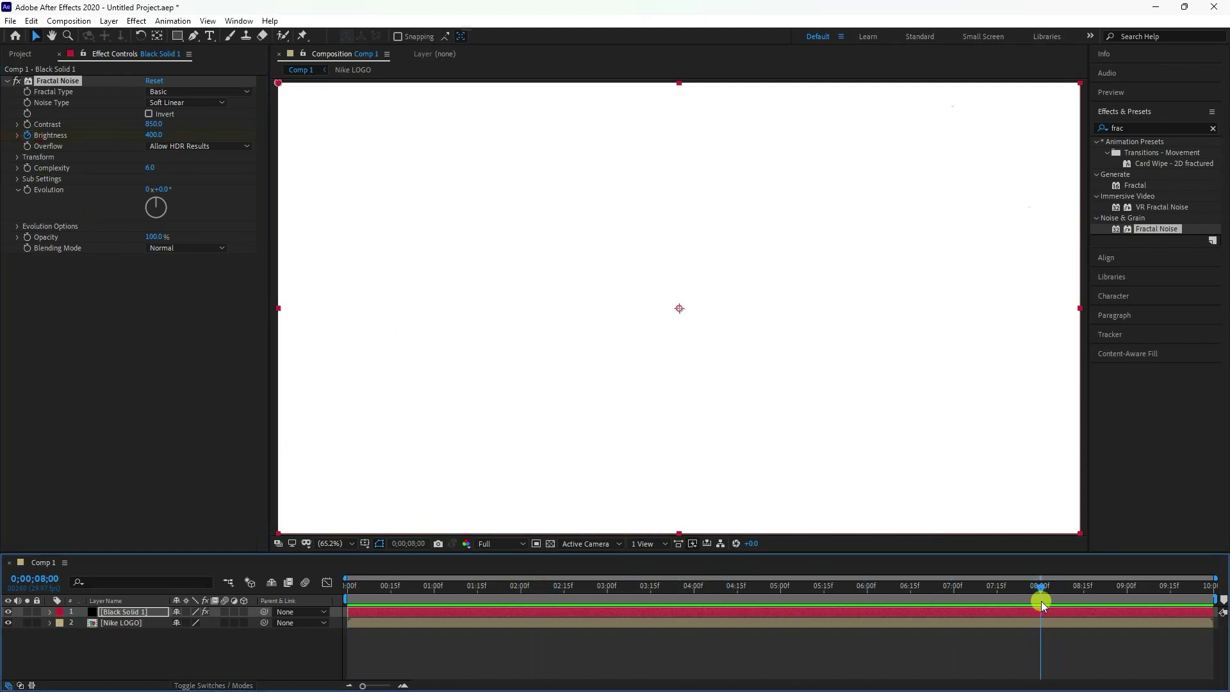
drag(151, 138, 8, 309)
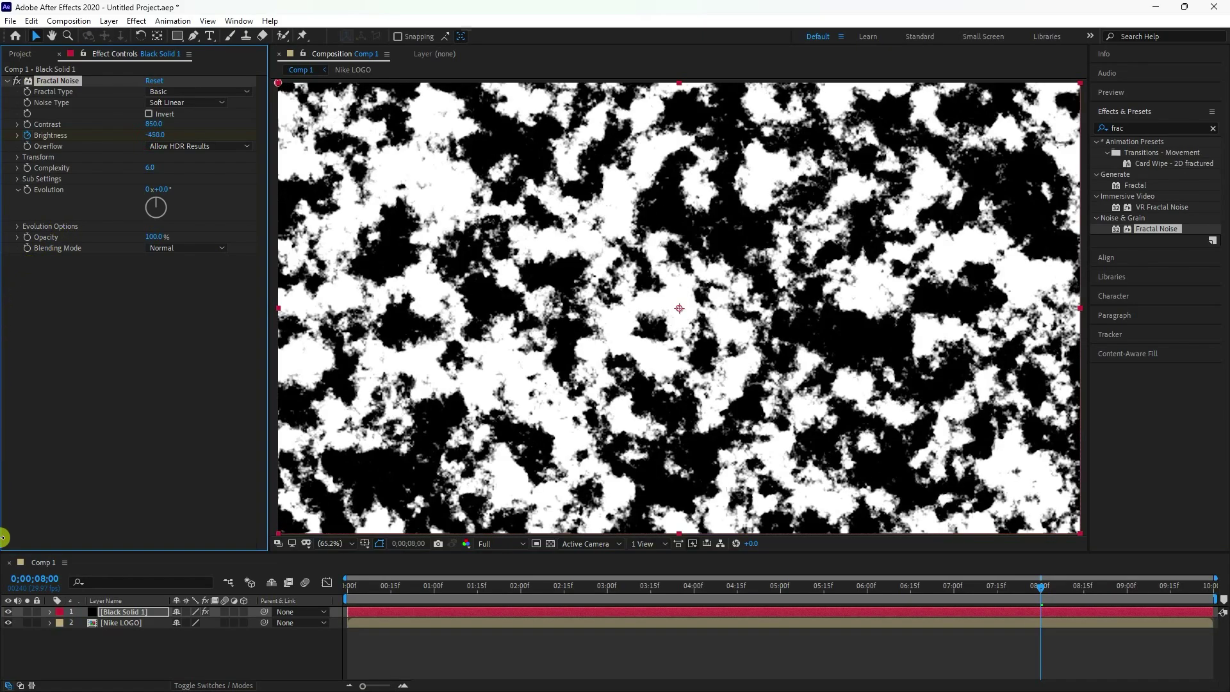
mouse_move(154, 134)
mouse_down()
mouse_move(179, 139)
mouse_move(165, 139)
mouse_up()
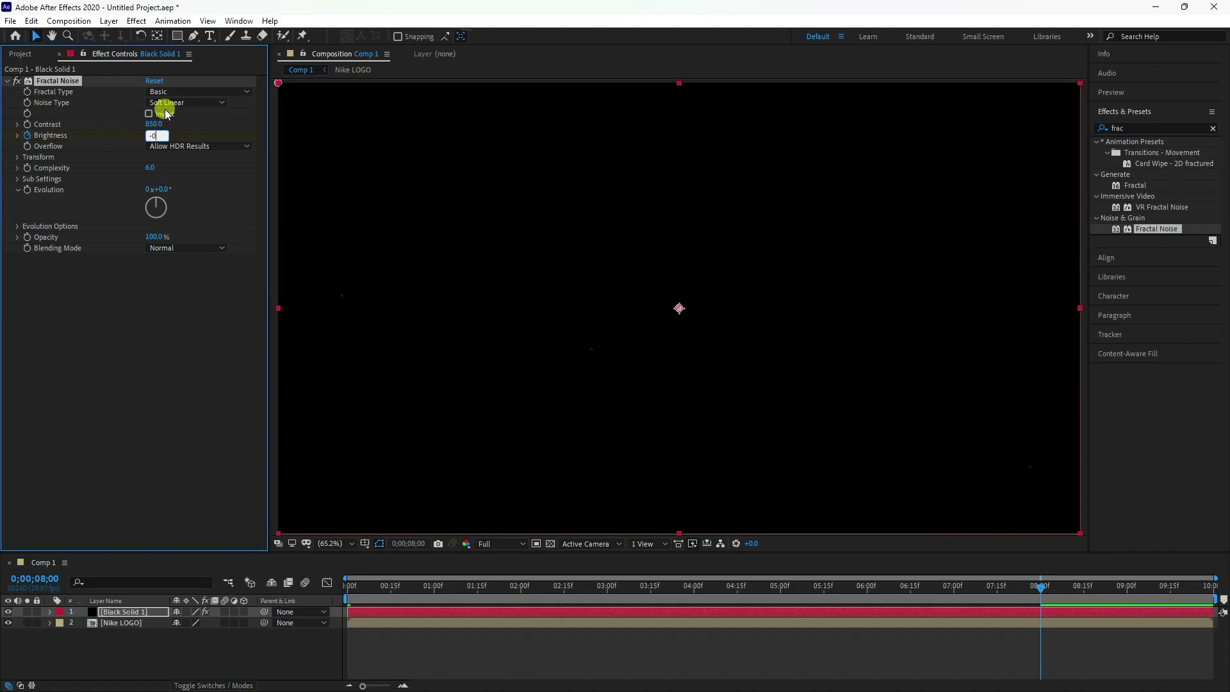
Preview the brightness animation and scrub to about 3 seconds
click(1110, 92)
click(1156, 109)
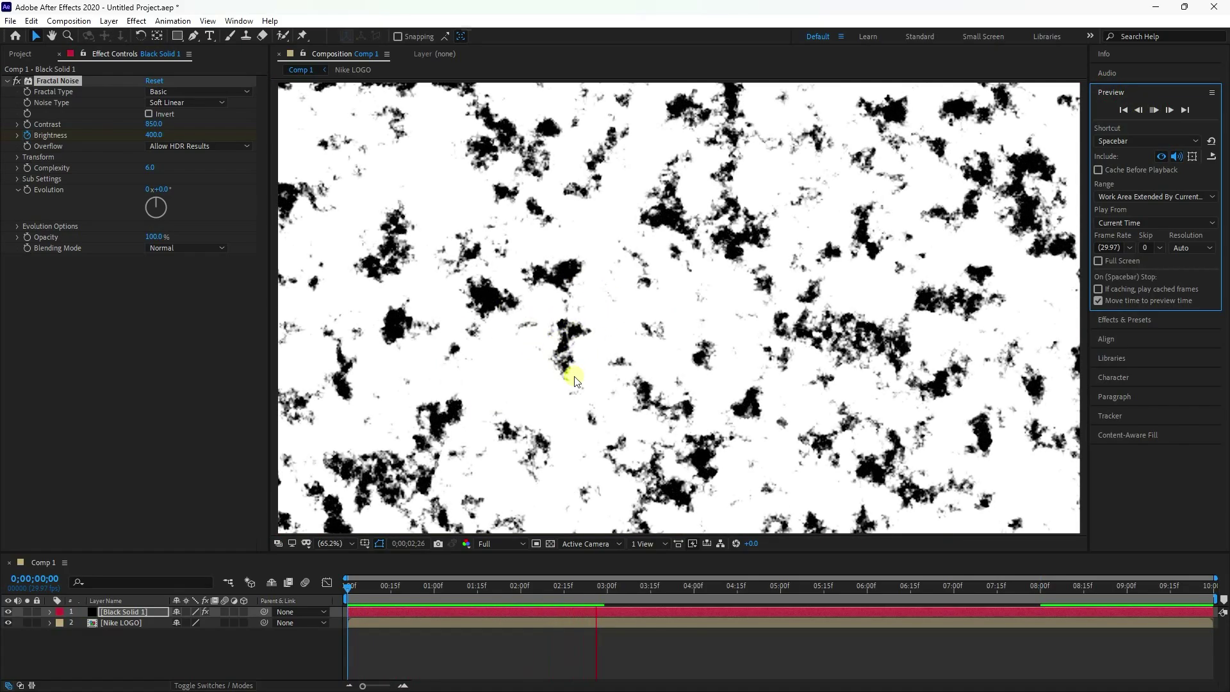
click(670, 588)
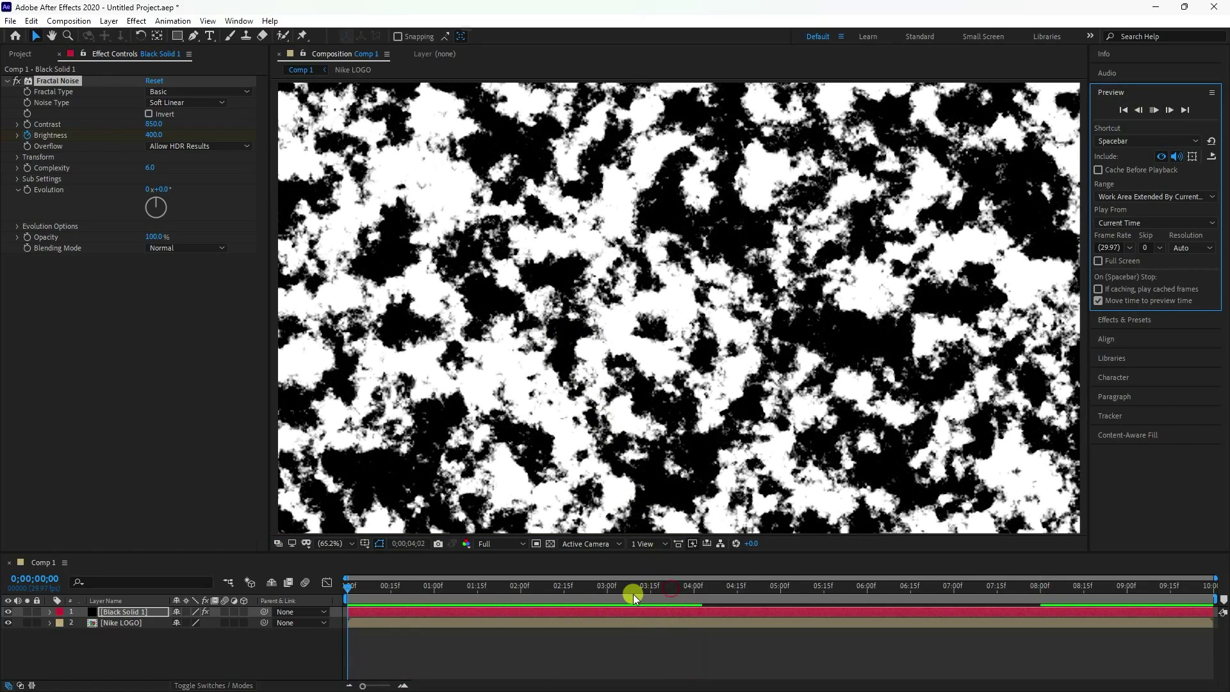
drag(644, 587, 670, 587)
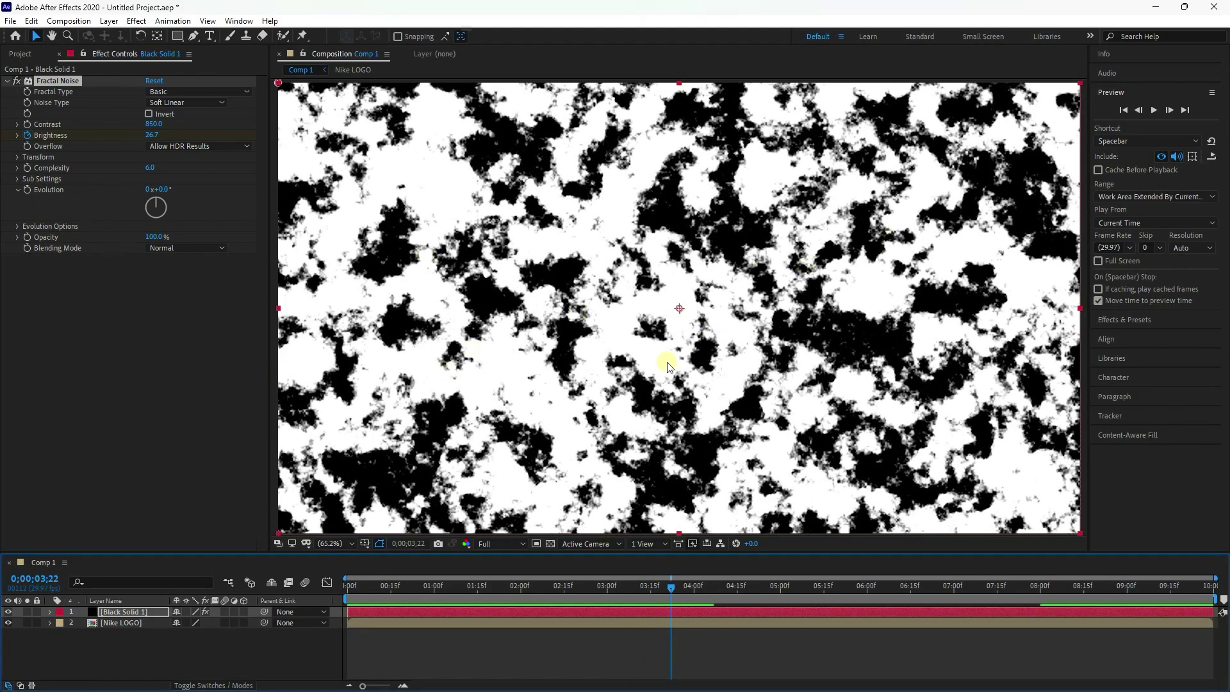
Keyframe Offset Turbulence from 0, 1080 at the start to a shifted value at 8 seconds
click(17, 157)
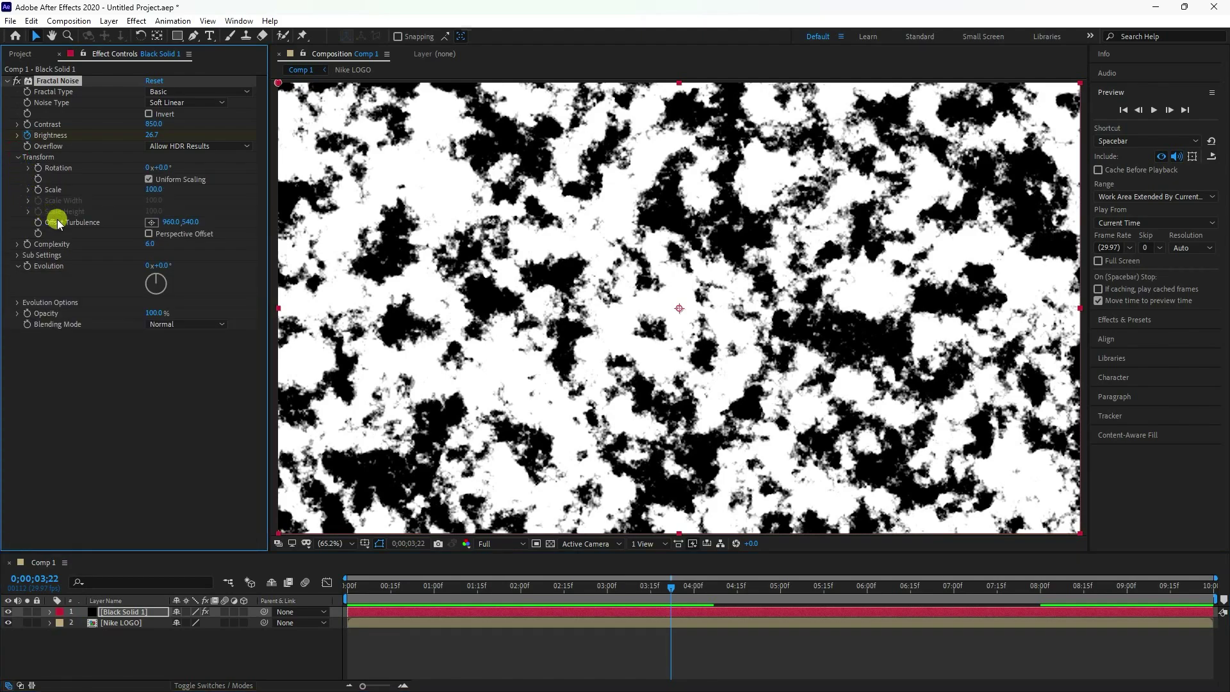
drag(165, 224, 205, 257)
drag(662, 590, 200, 588)
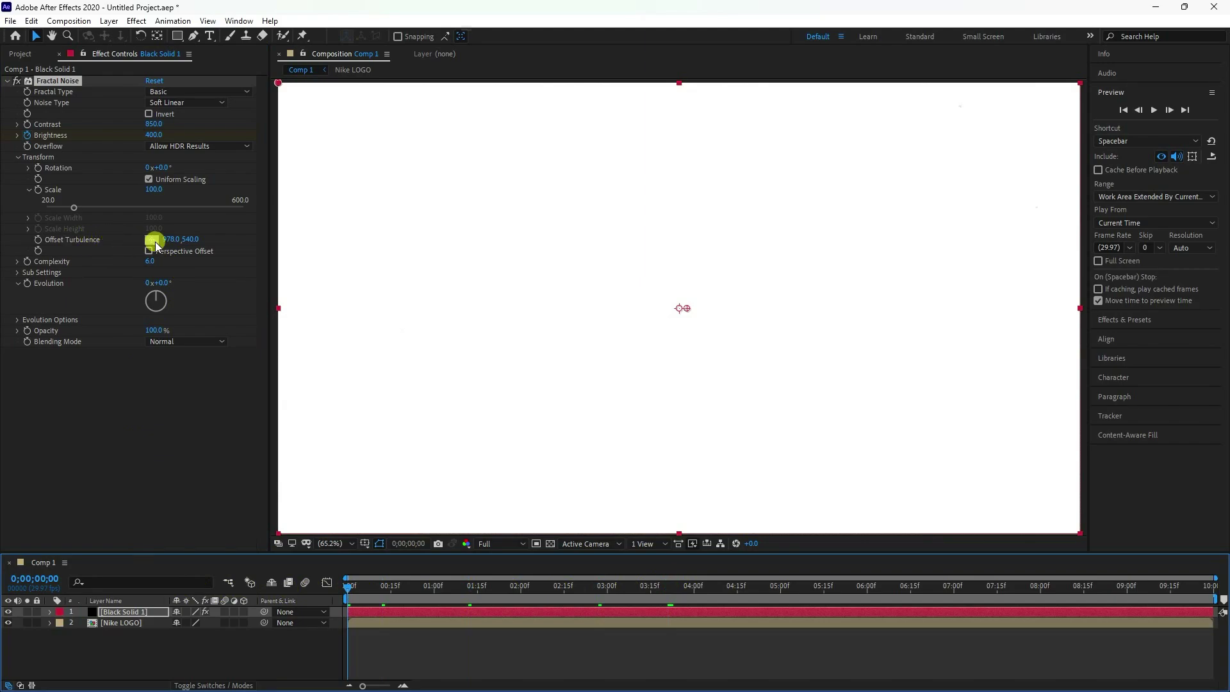
click(175, 240)
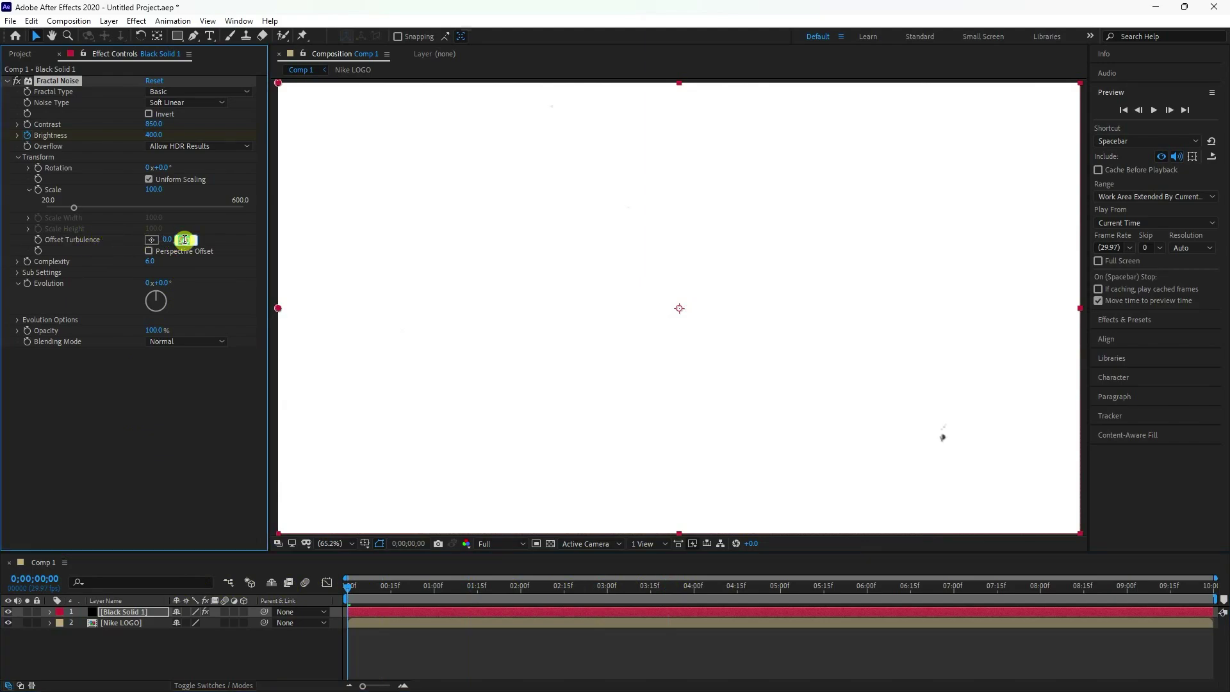
click(63, 244)
drag(351, 590, 1035, 629)
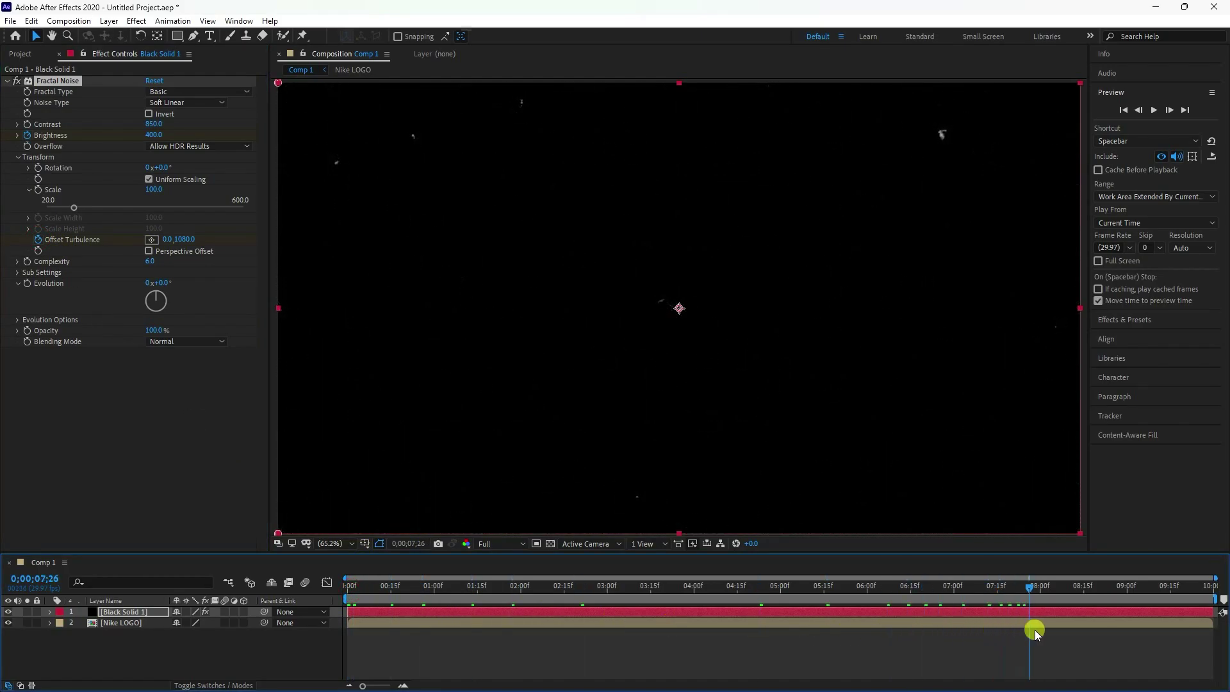
click(164, 239)
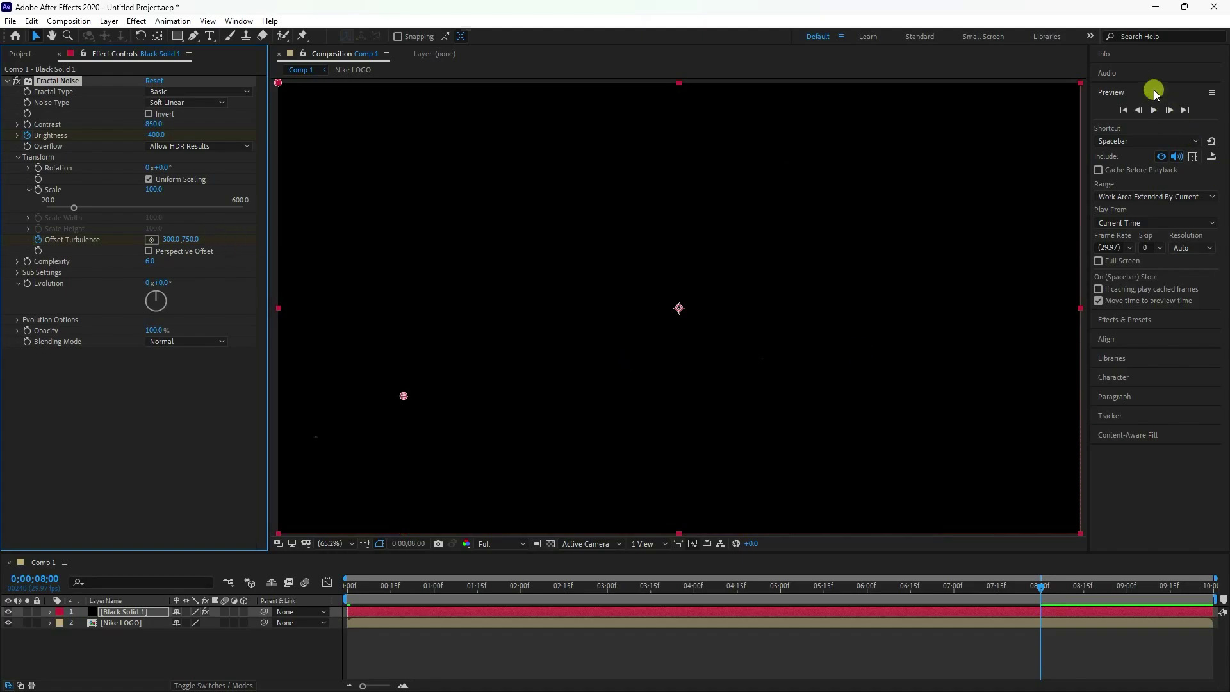
Preview the drifting noise animation from the first frame, then return to the start
click(1121, 109)
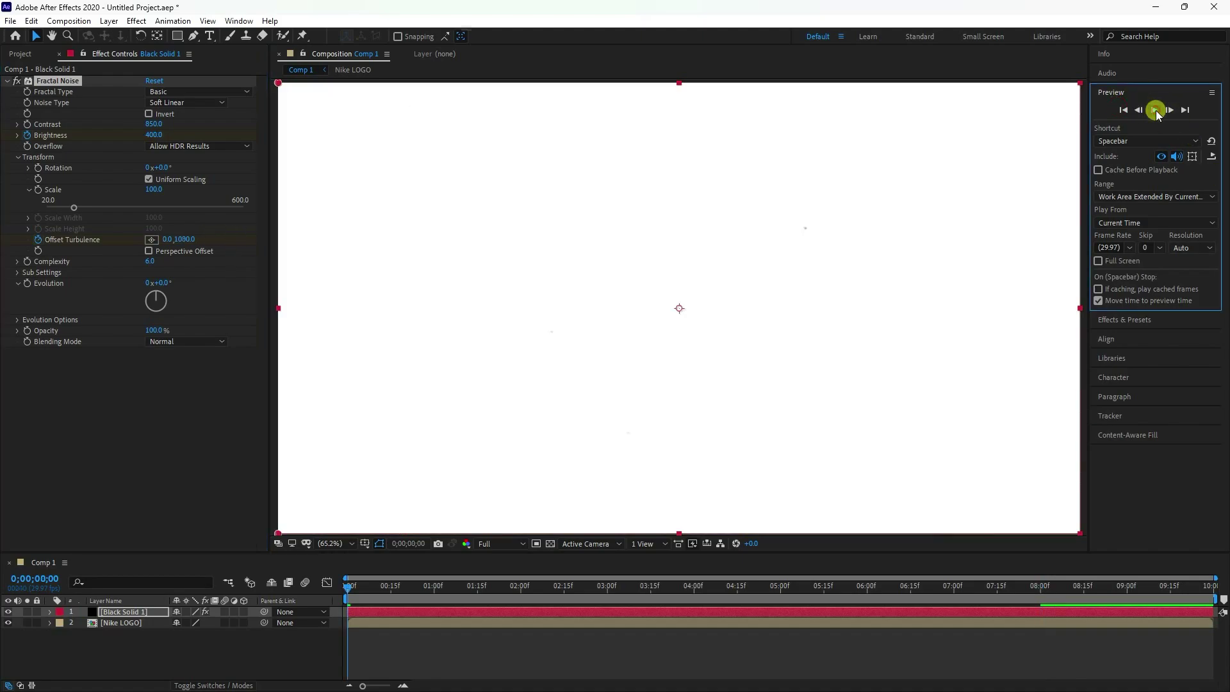
click(1155, 110)
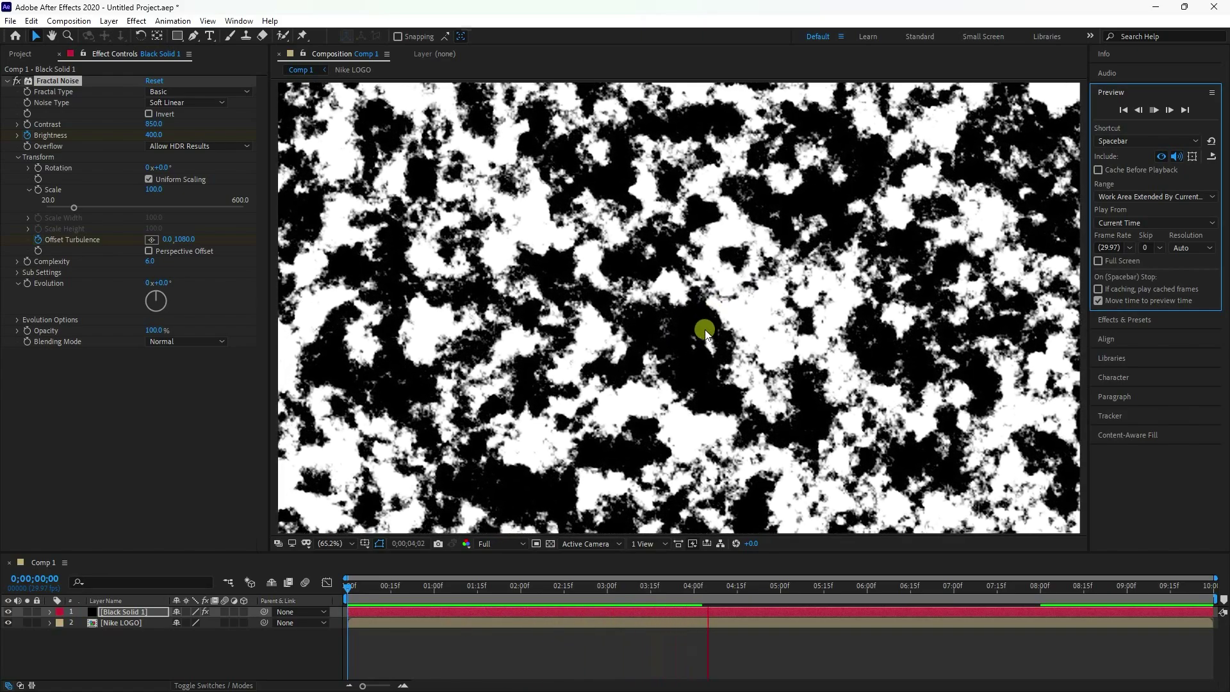
click(1154, 110)
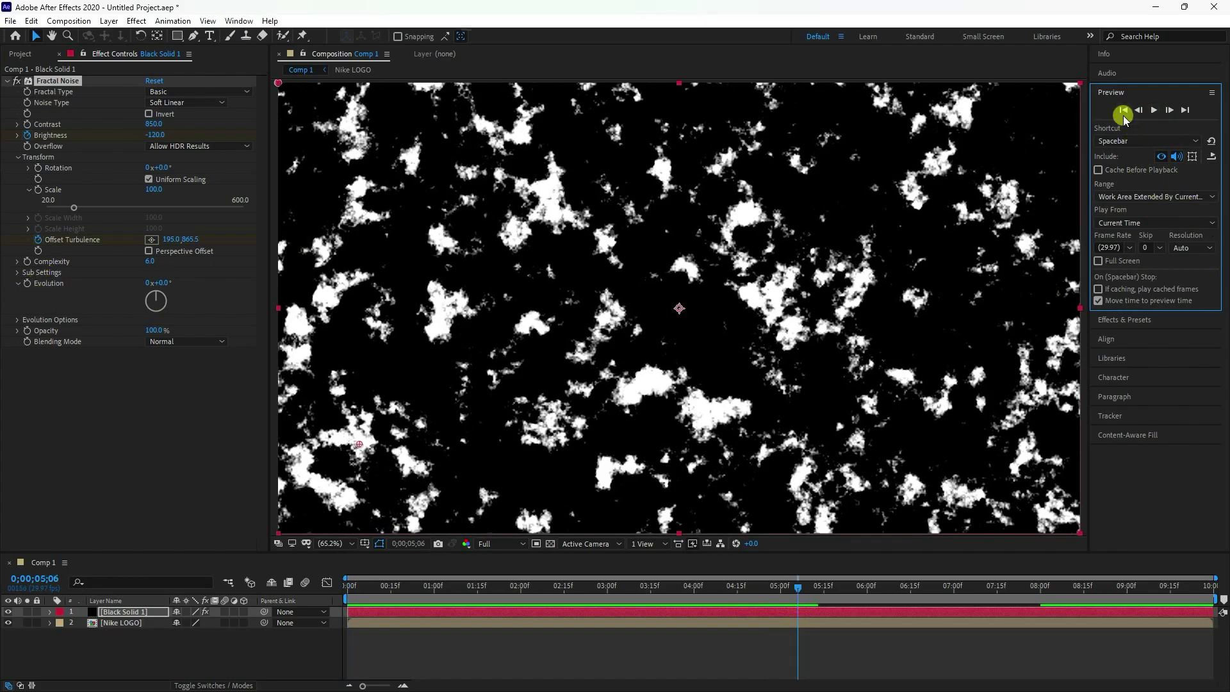
click(1123, 110)
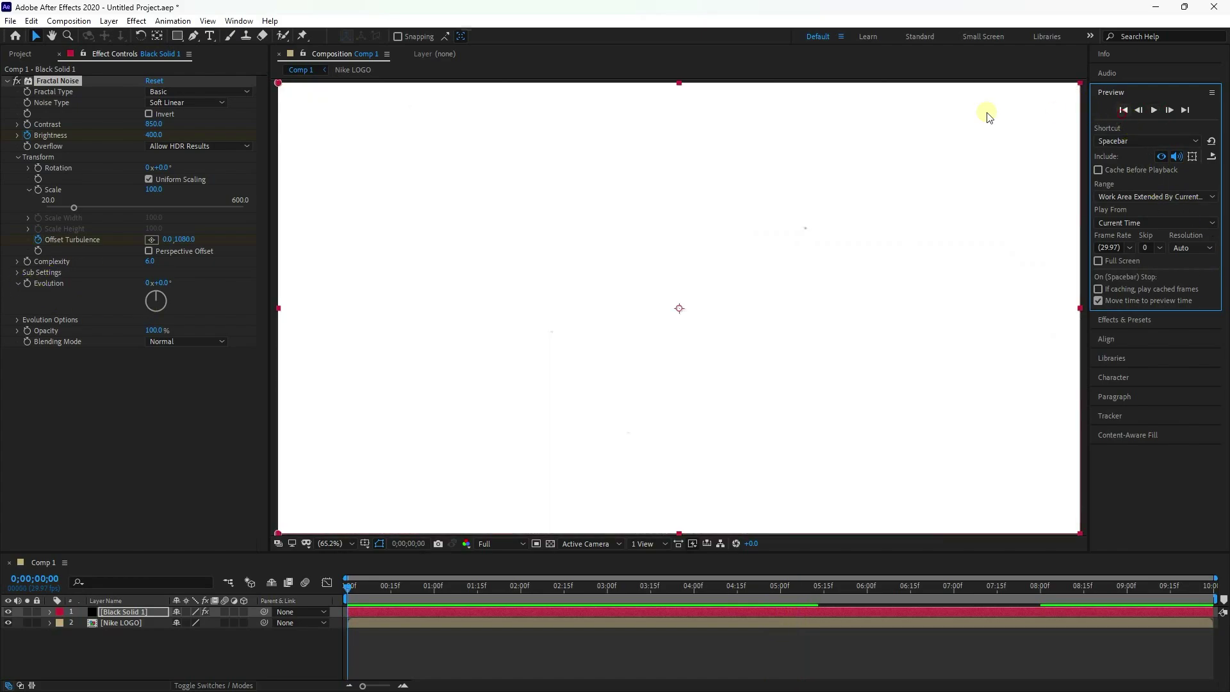
Add the expression time*150 to the Fractal Noise Evolution property
click(26, 284)
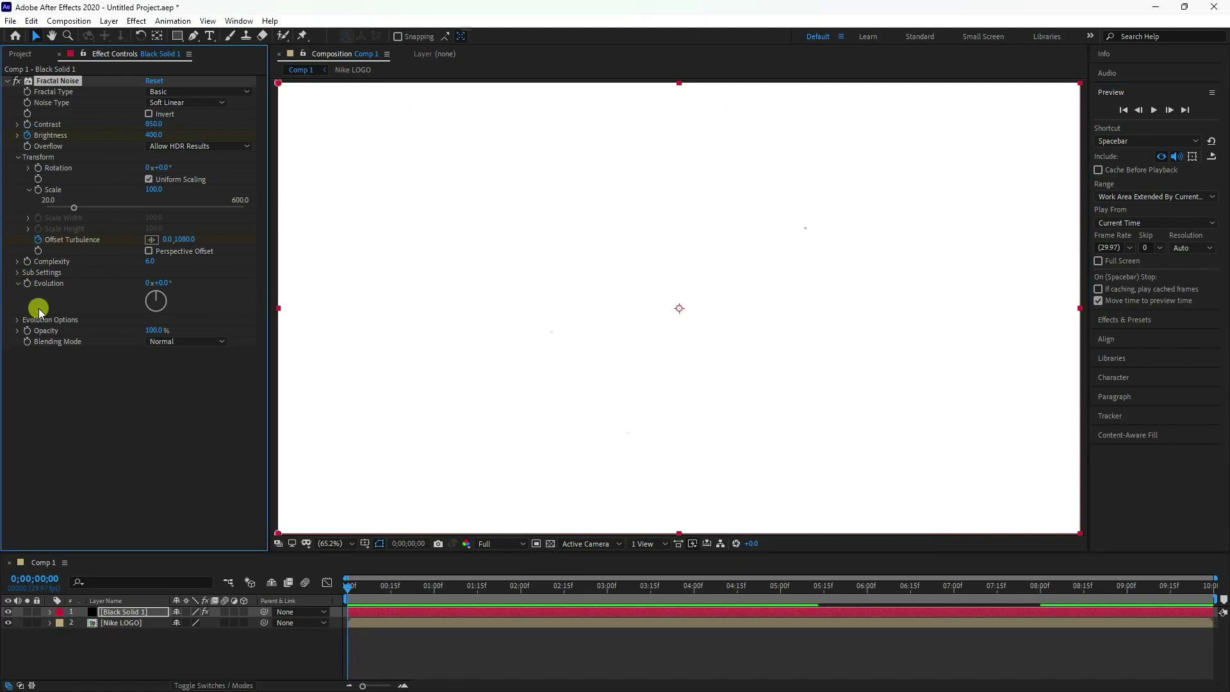
key(alt+shift+equal)
scroll(371, 654, down, 3)
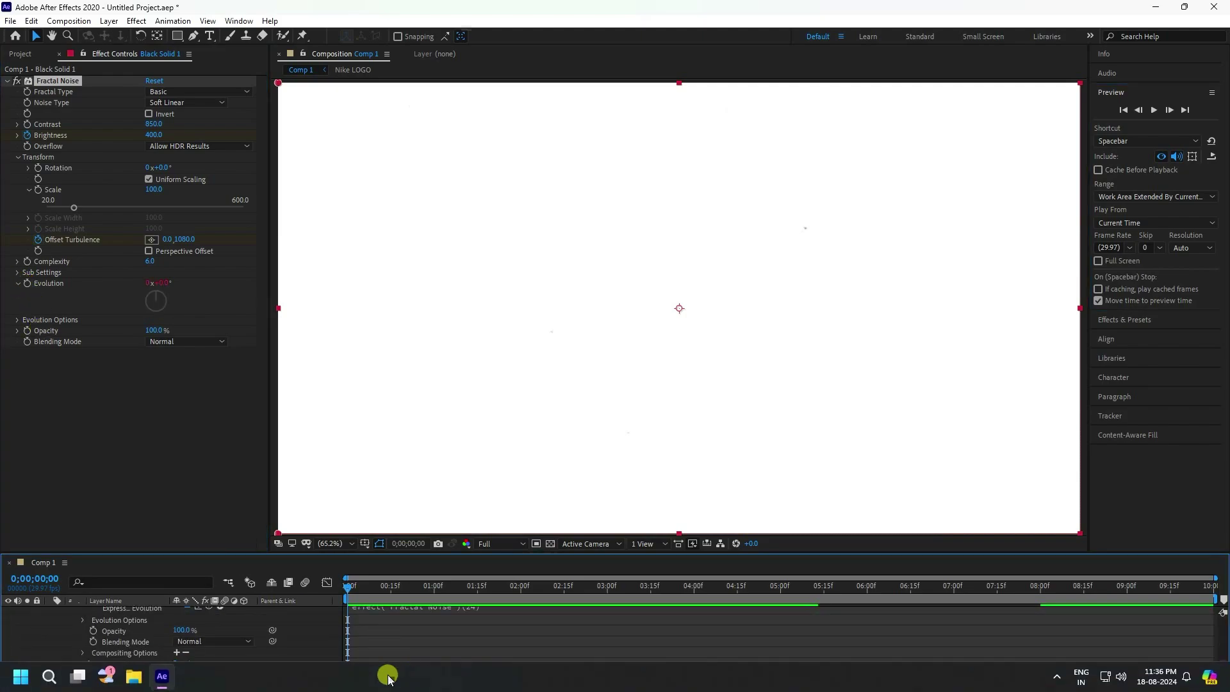
text(ti)
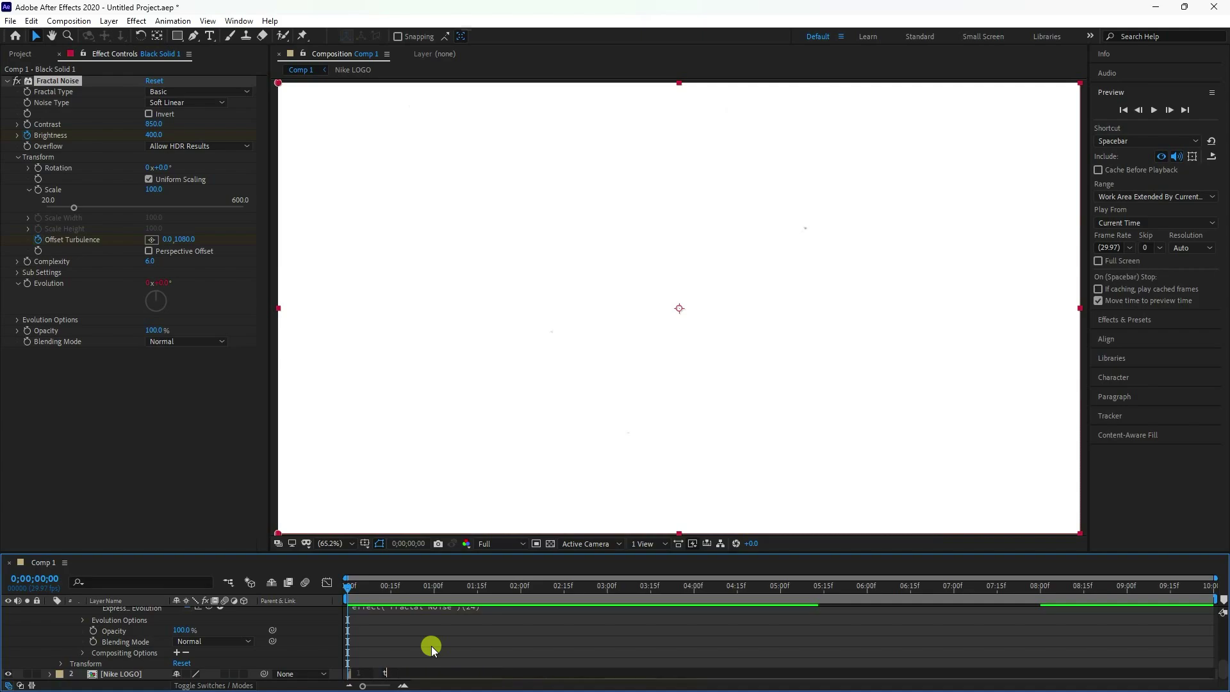
text(*150)
click(431, 645)
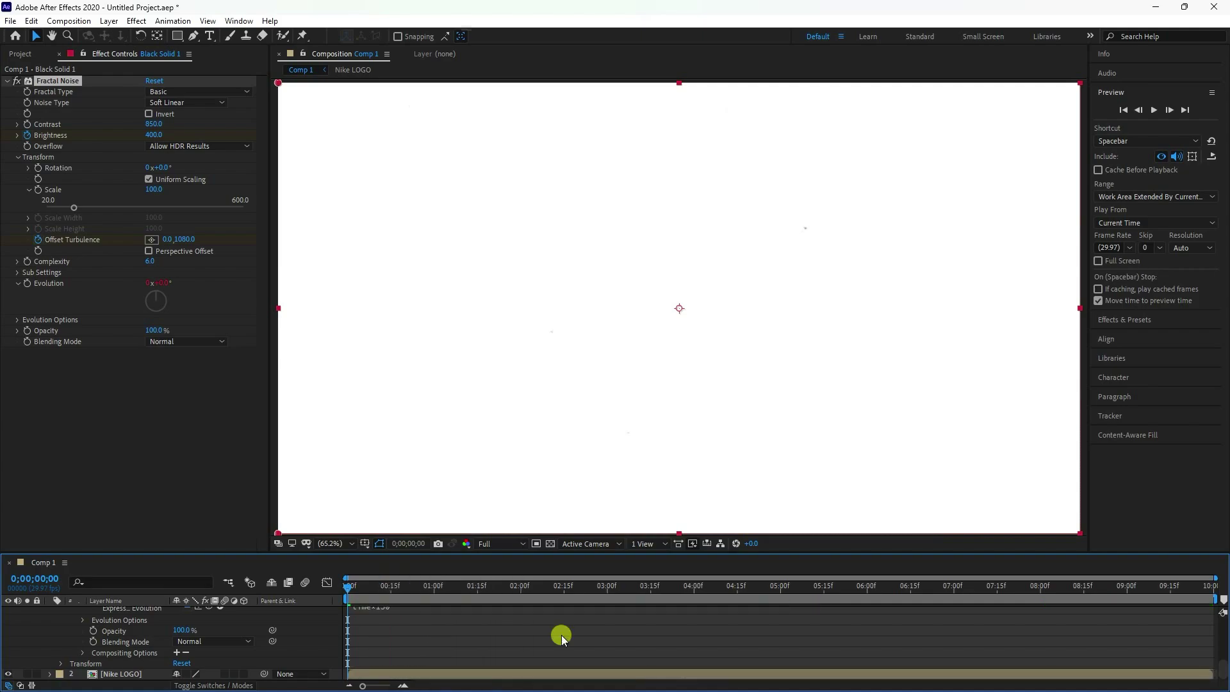
scroll(66, 641, up, 5)
Collapse the layer properties and preview the continuously evolving noise
click(52, 613)
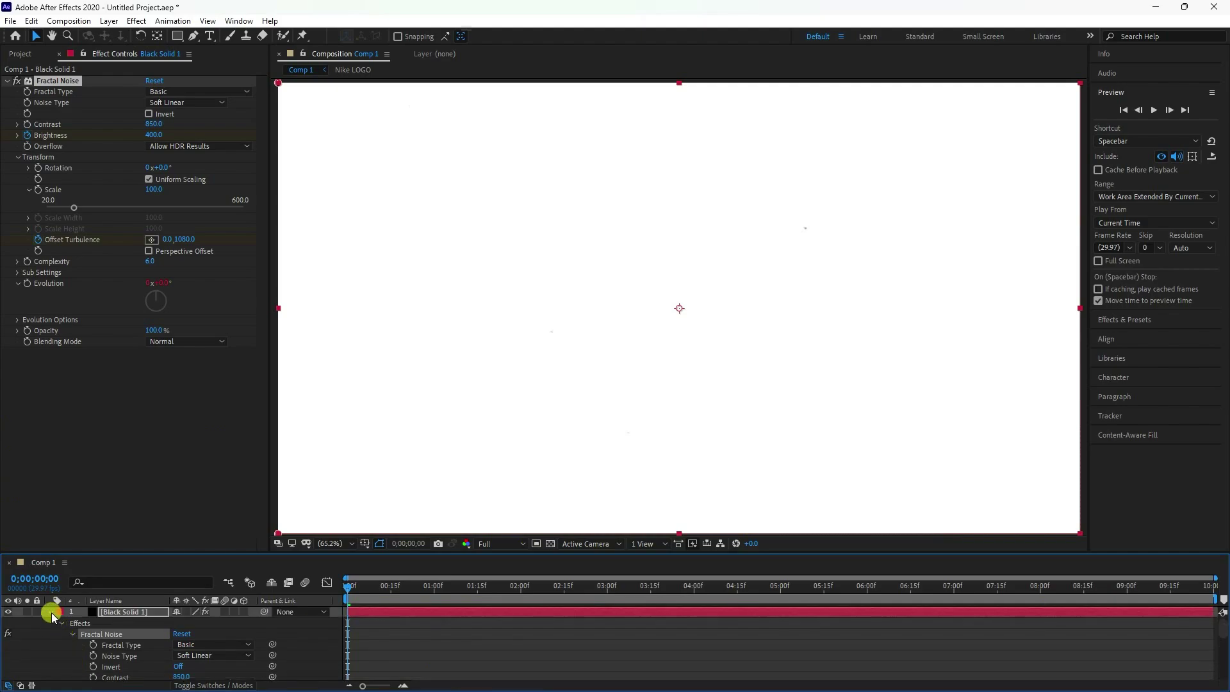
click(1124, 110)
click(1154, 110)
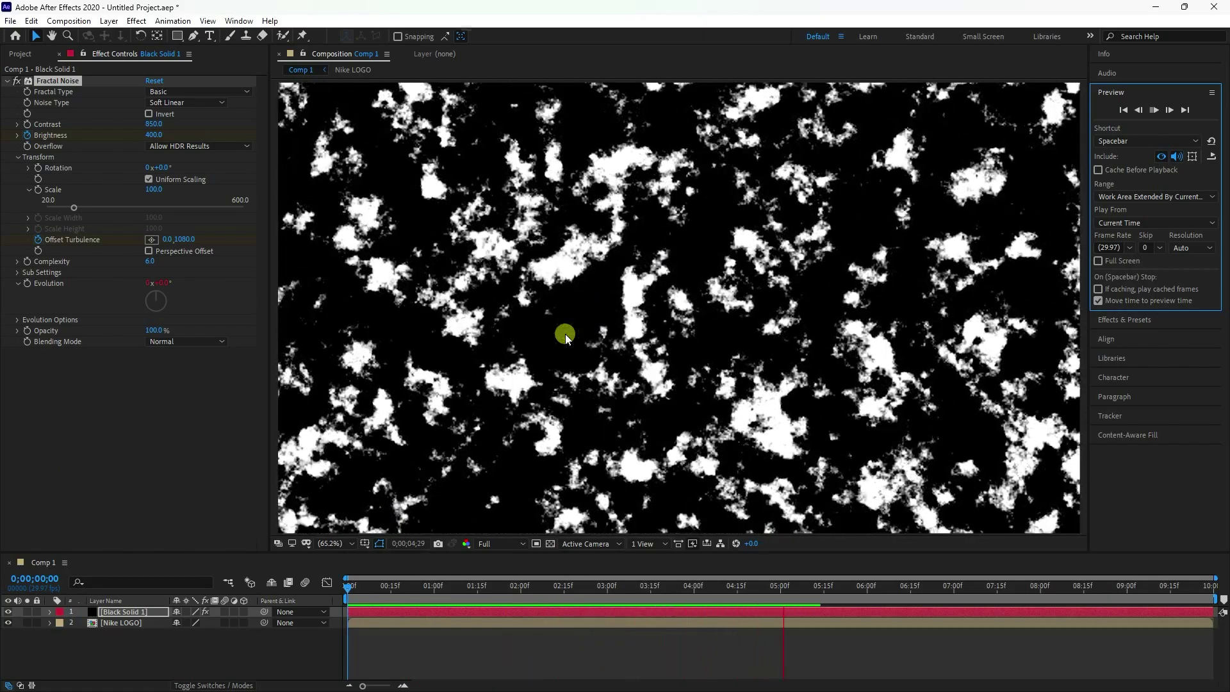
Stop playback and pre-compose Black Solid 1 into a composition named NOISE
click(1158, 114)
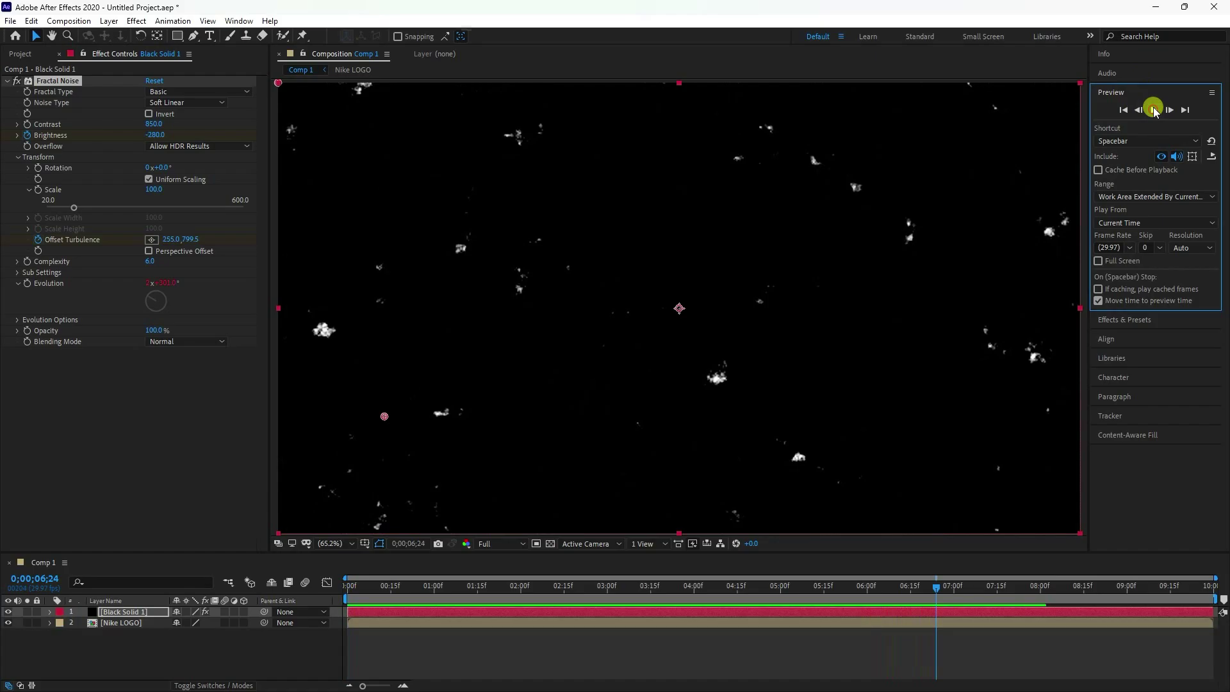
right_click(139, 614)
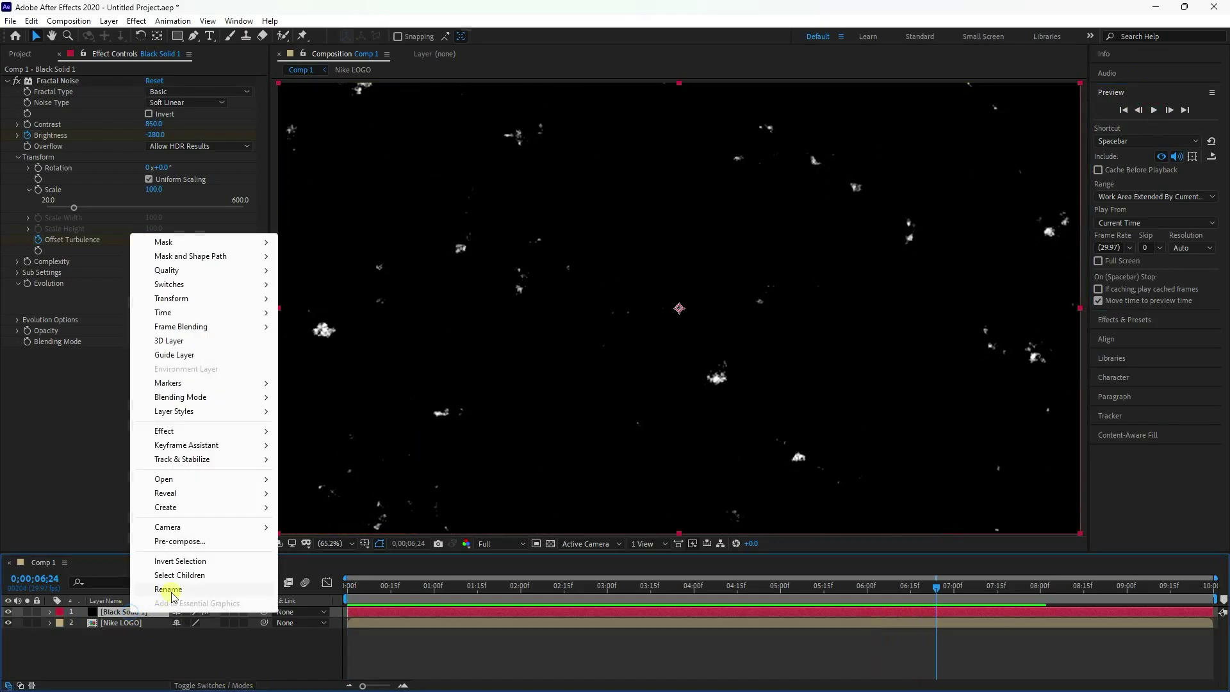
click(173, 543)
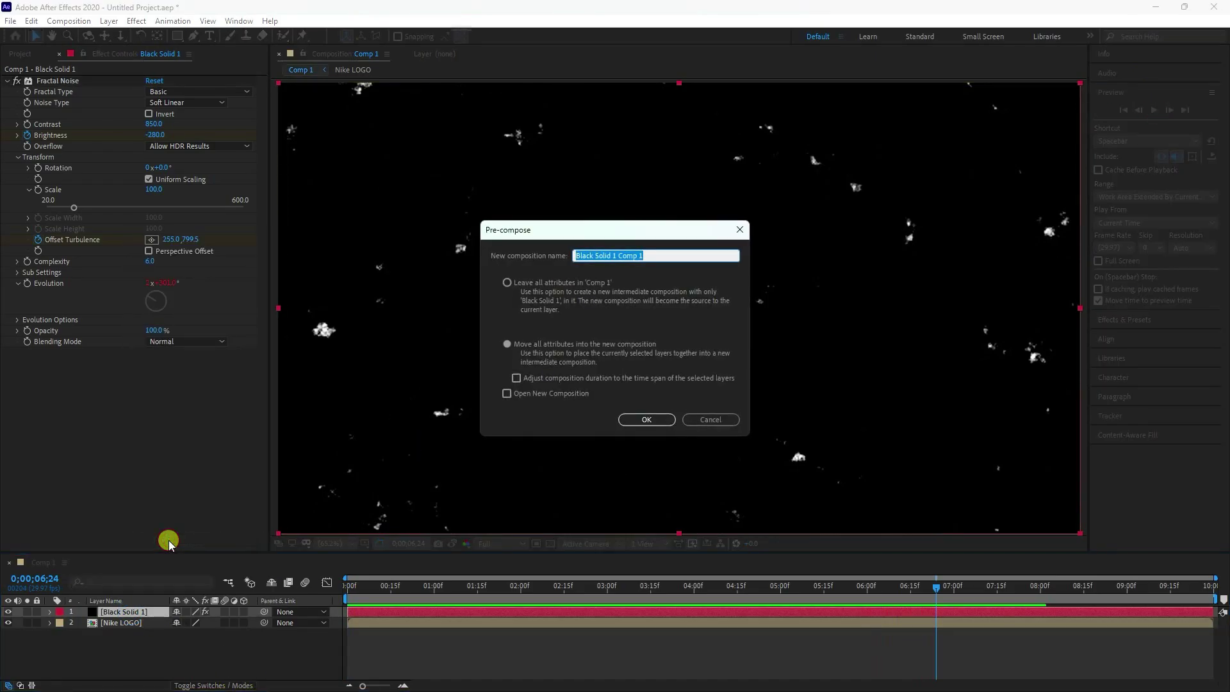
text(NOISE)
key(Return)
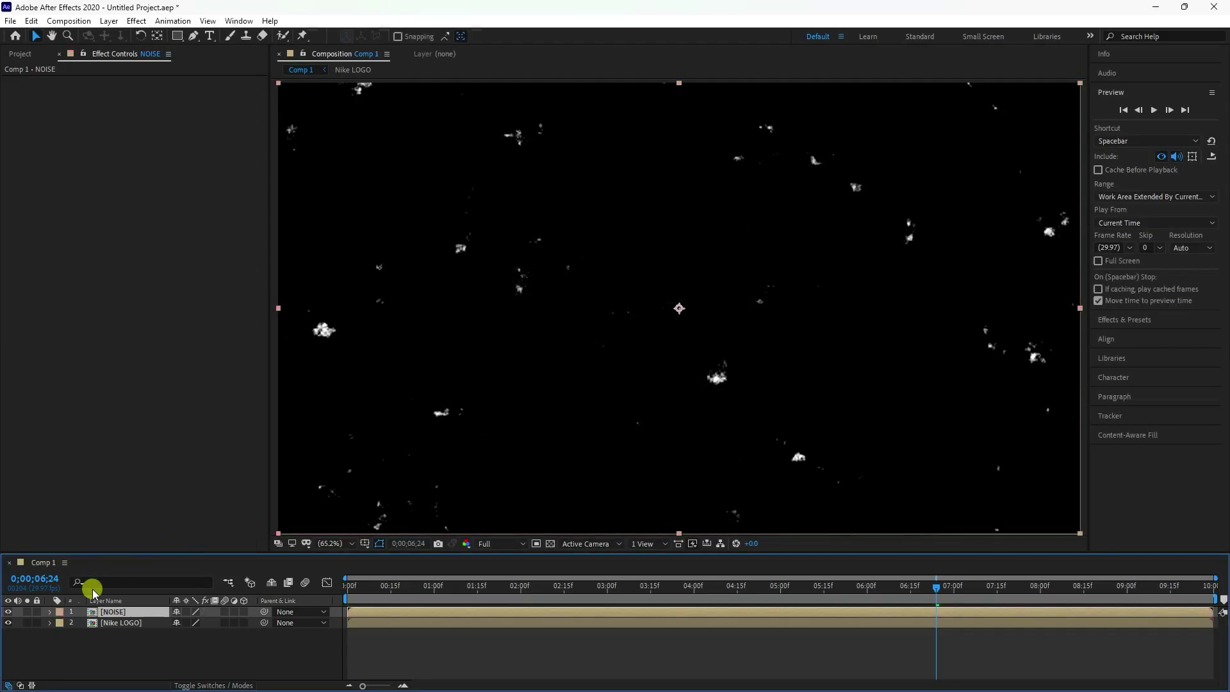
Set Nike LOGO's track matte to Luma Matte using the NOISE layer
click(199, 684)
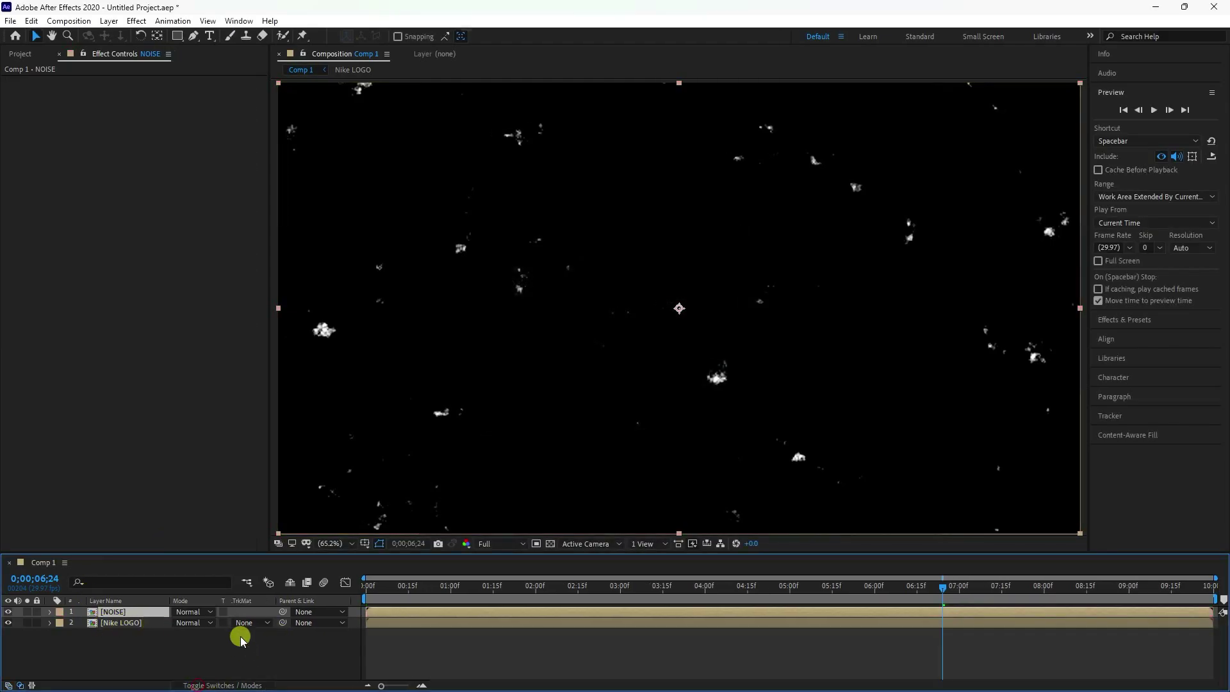
click(112, 623)
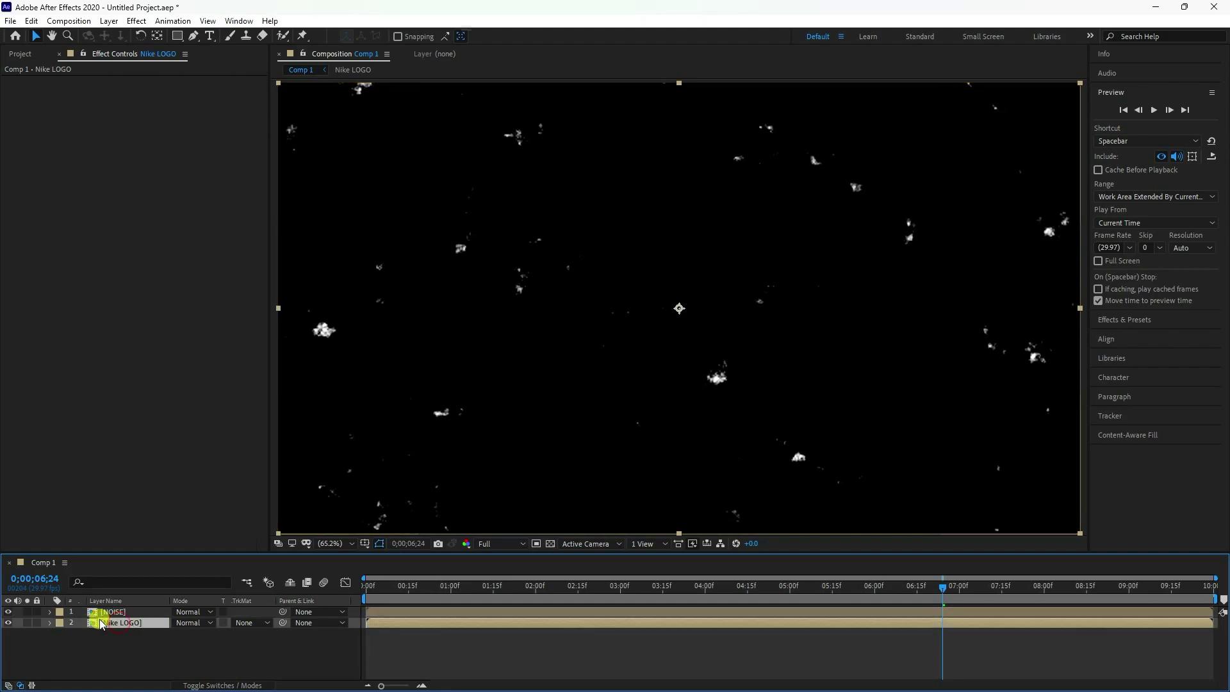
click(245, 623)
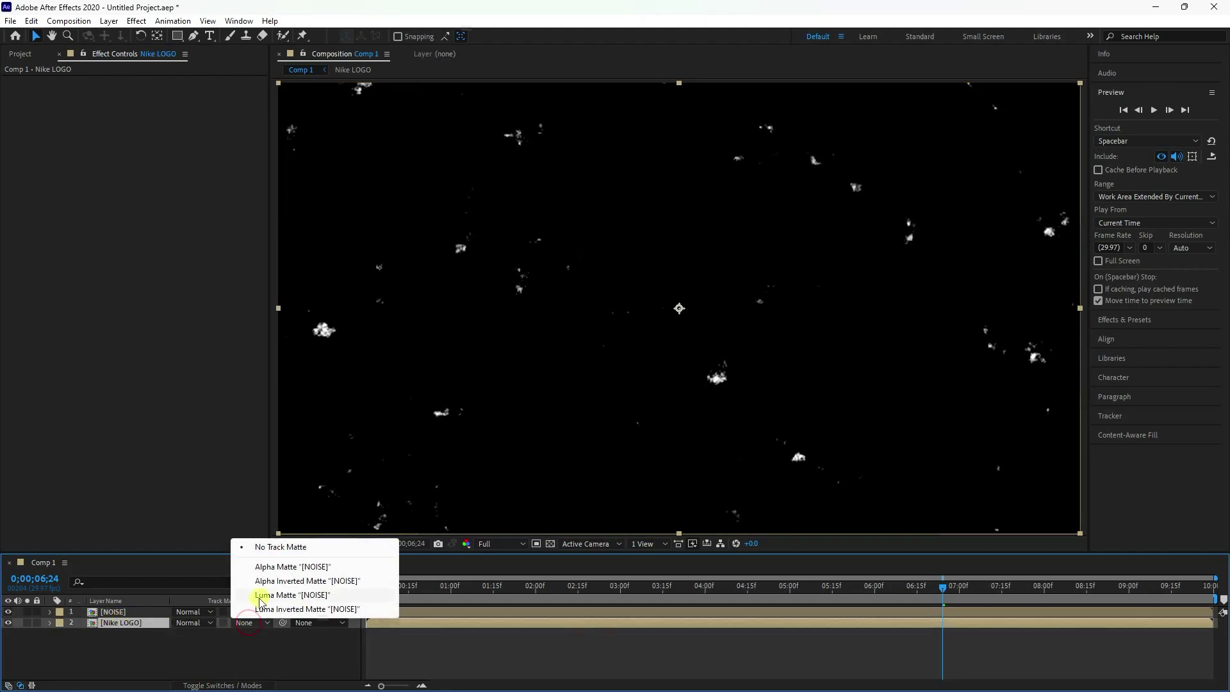
click(312, 596)
Preview the logo dissolving, return to the first frame and show the Project panel
click(1154, 111)
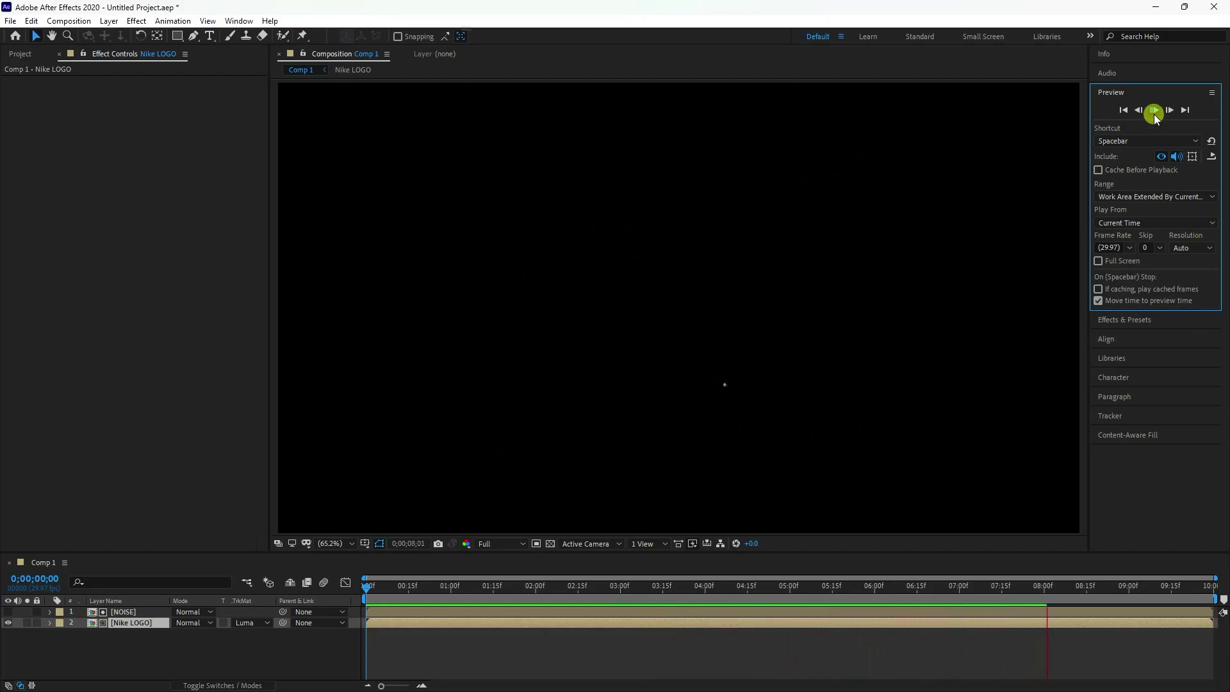
click(1153, 110)
click(1123, 110)
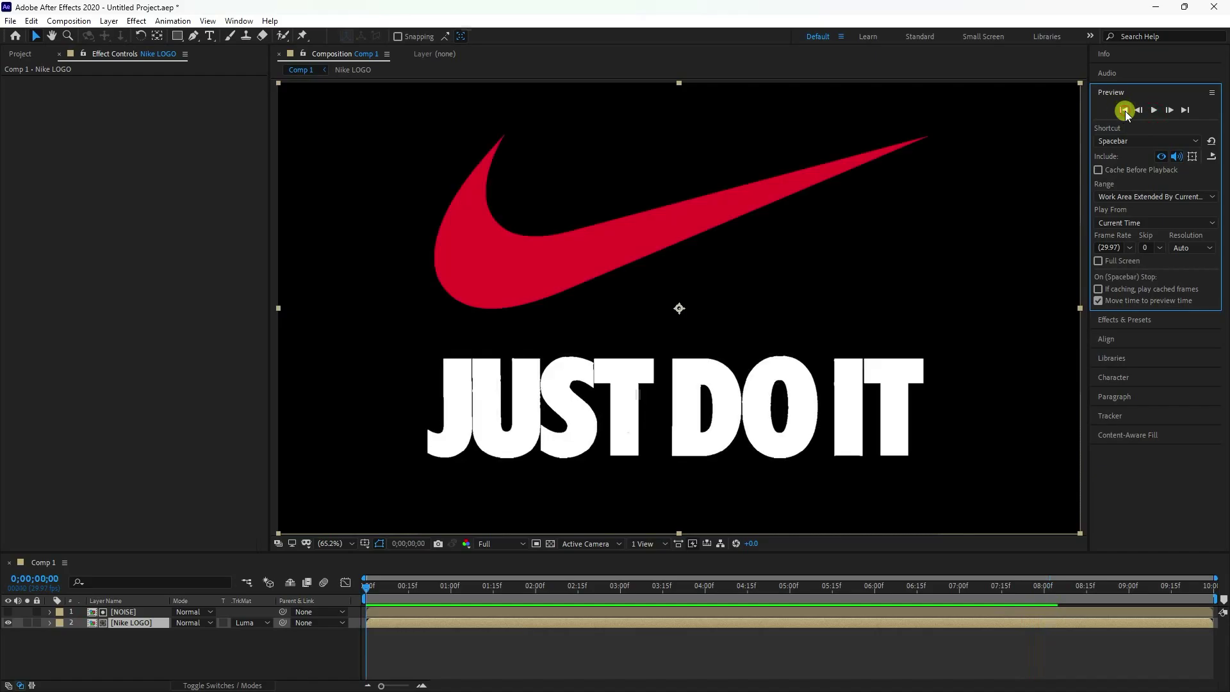
click(18, 57)
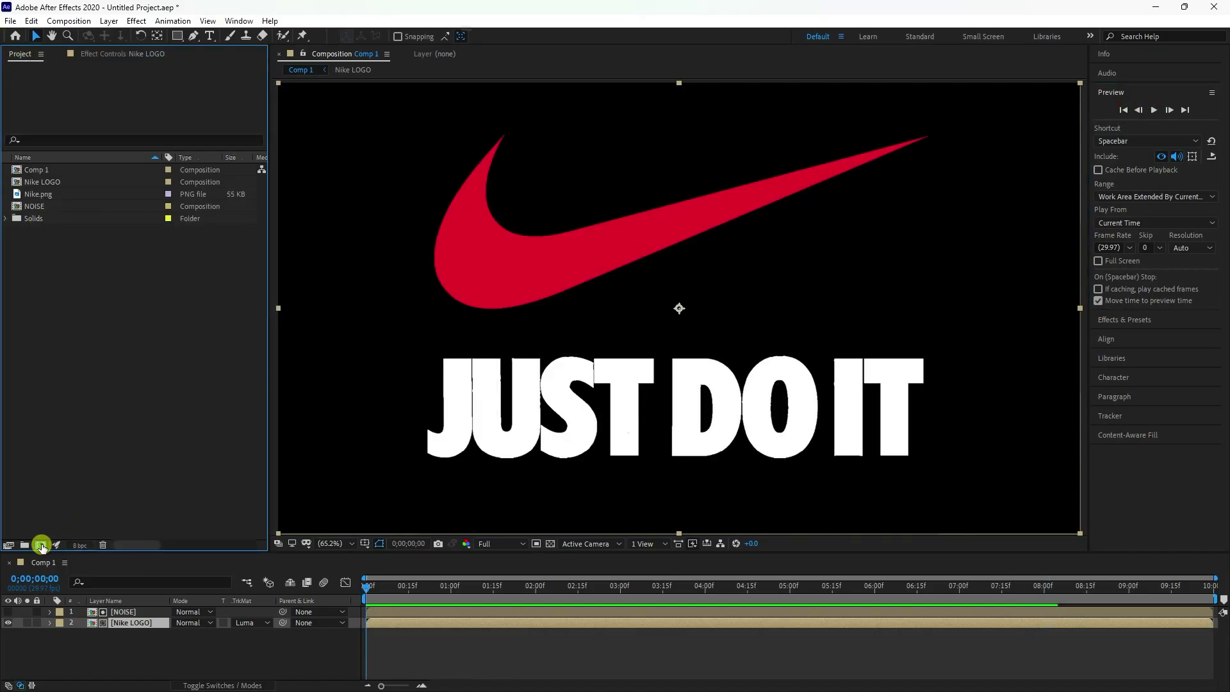
Create Comp 2 with default settings, nest Comp 1 in it and make that layer 3D
click(41, 545)
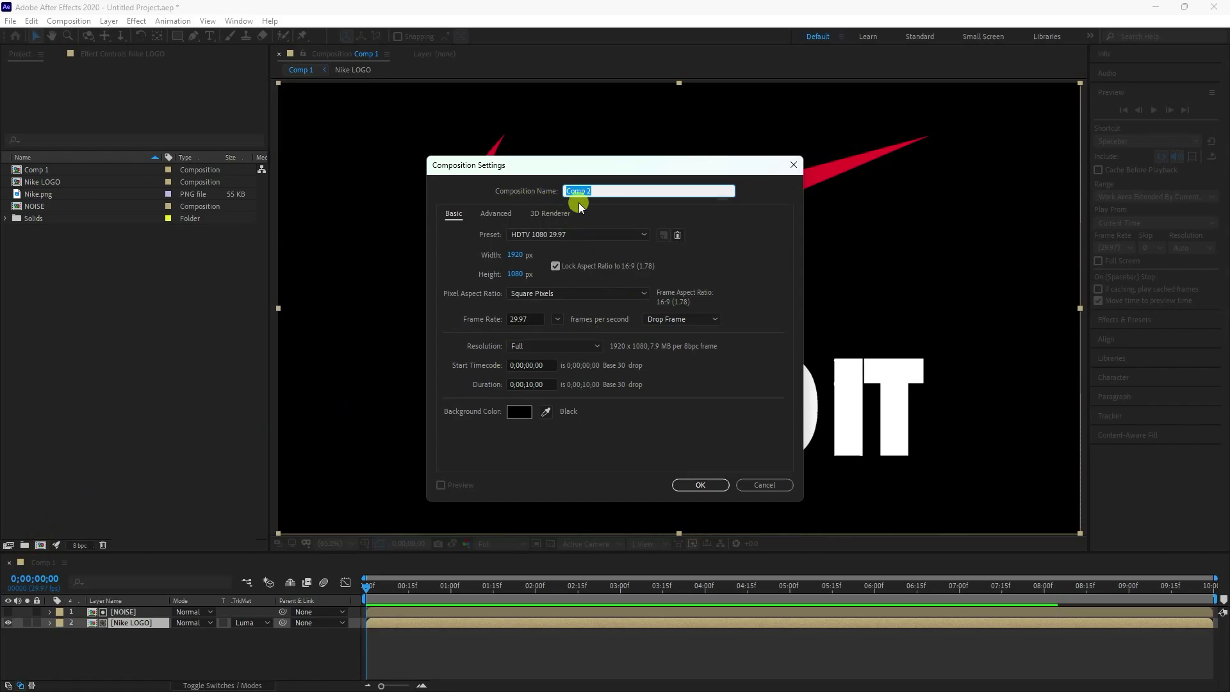
click(700, 484)
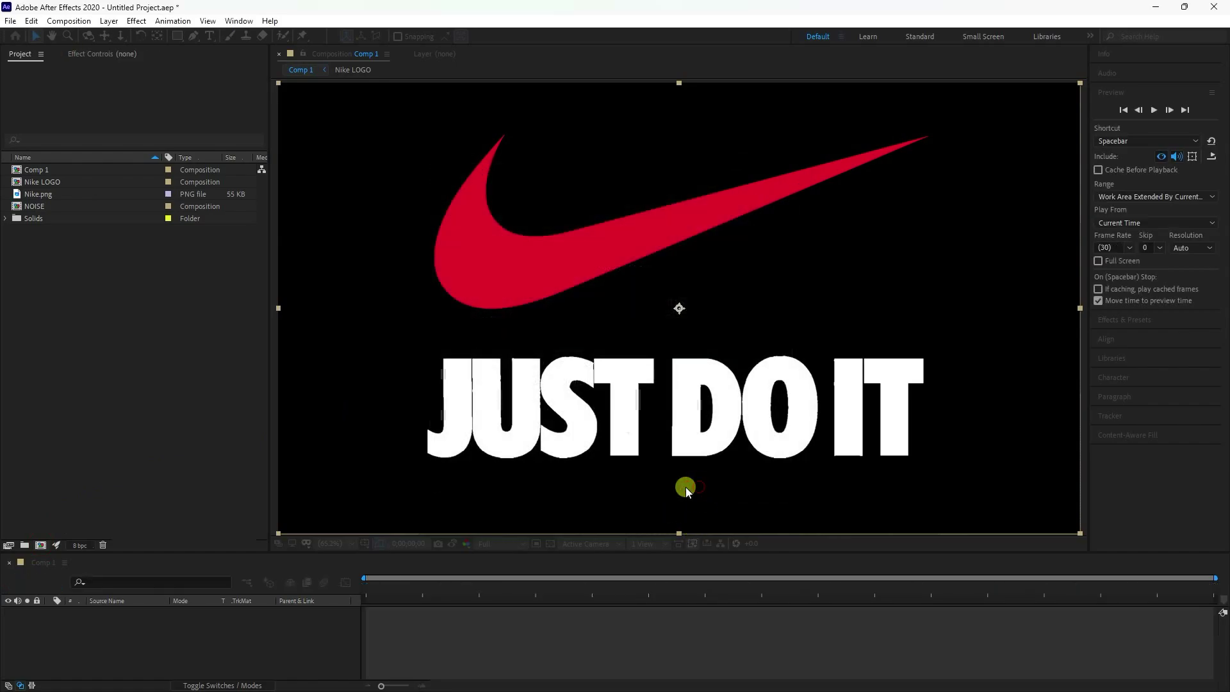
click(59, 170)
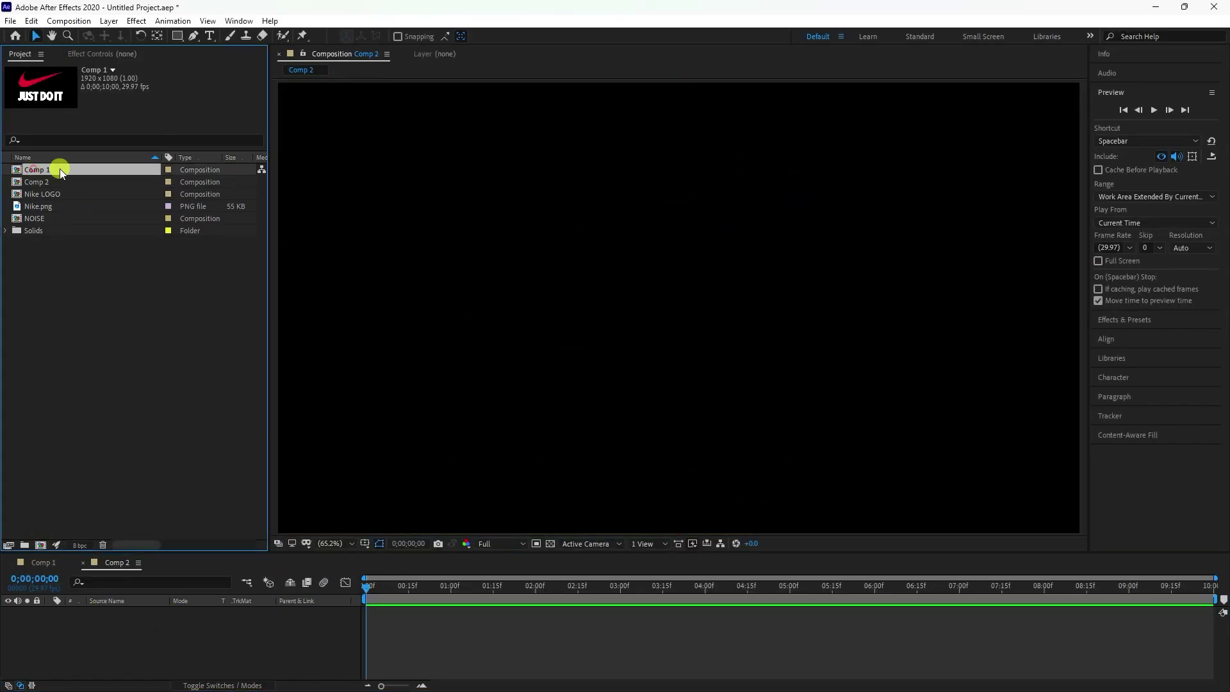
drag(17, 172, 168, 636)
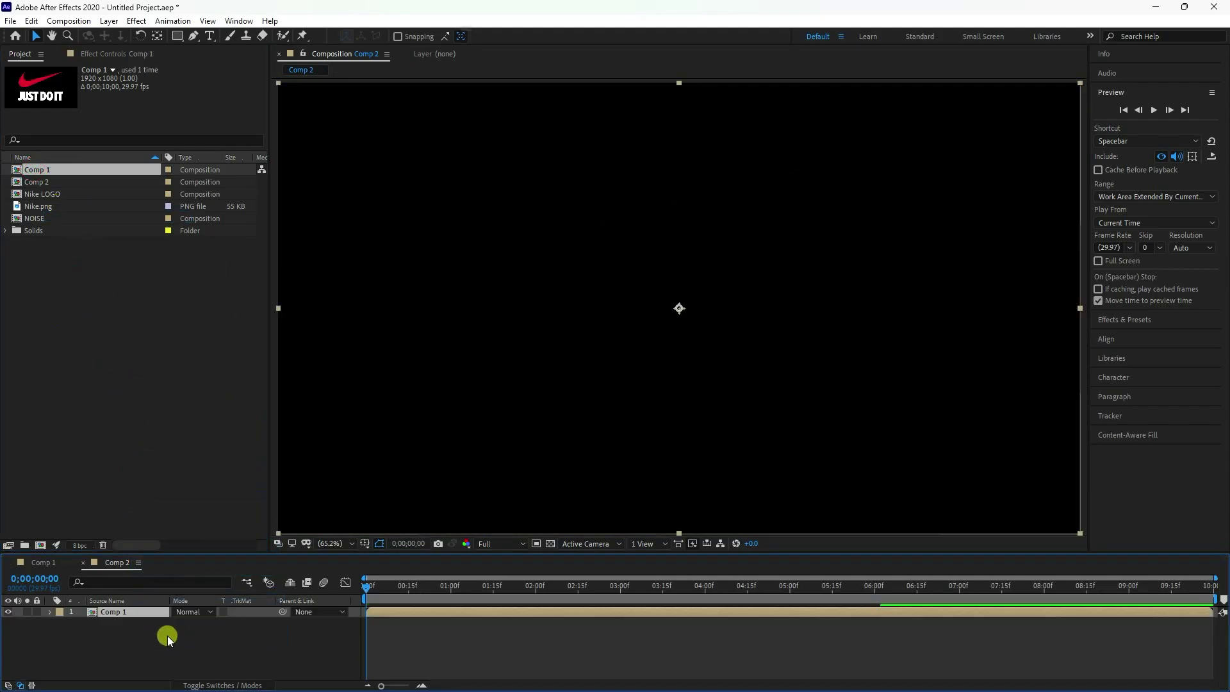
right_click(130, 649)
click(71, 653)
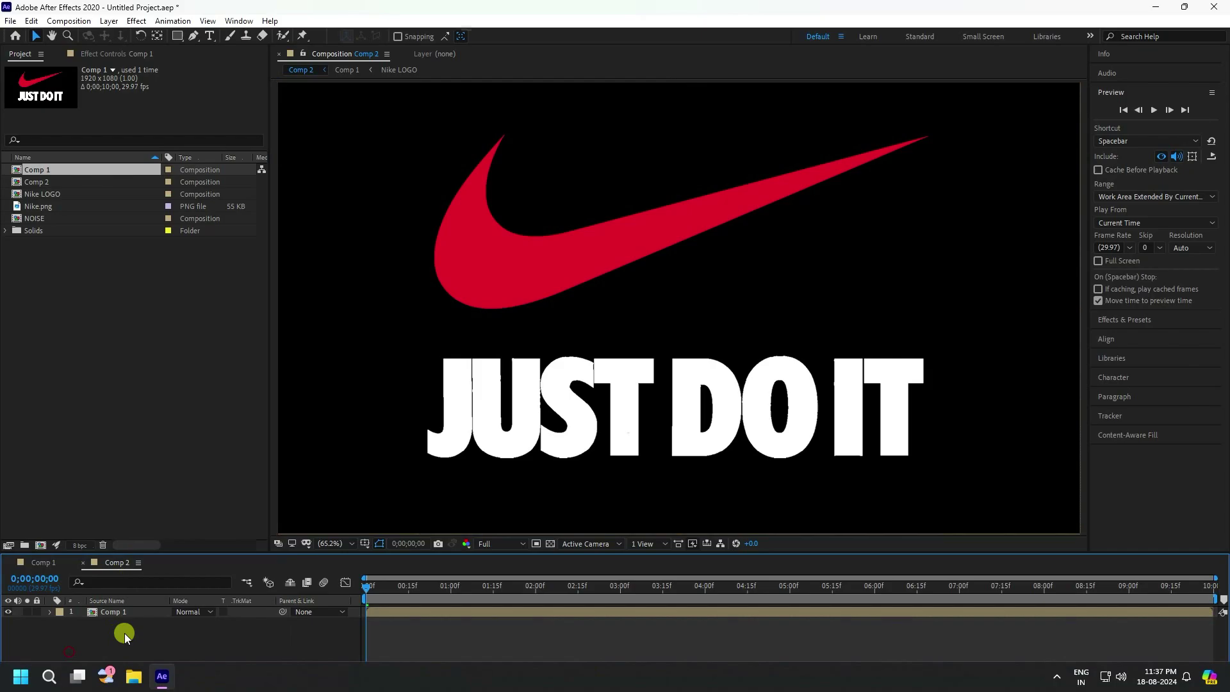
click(128, 633)
click(106, 610)
click(204, 684)
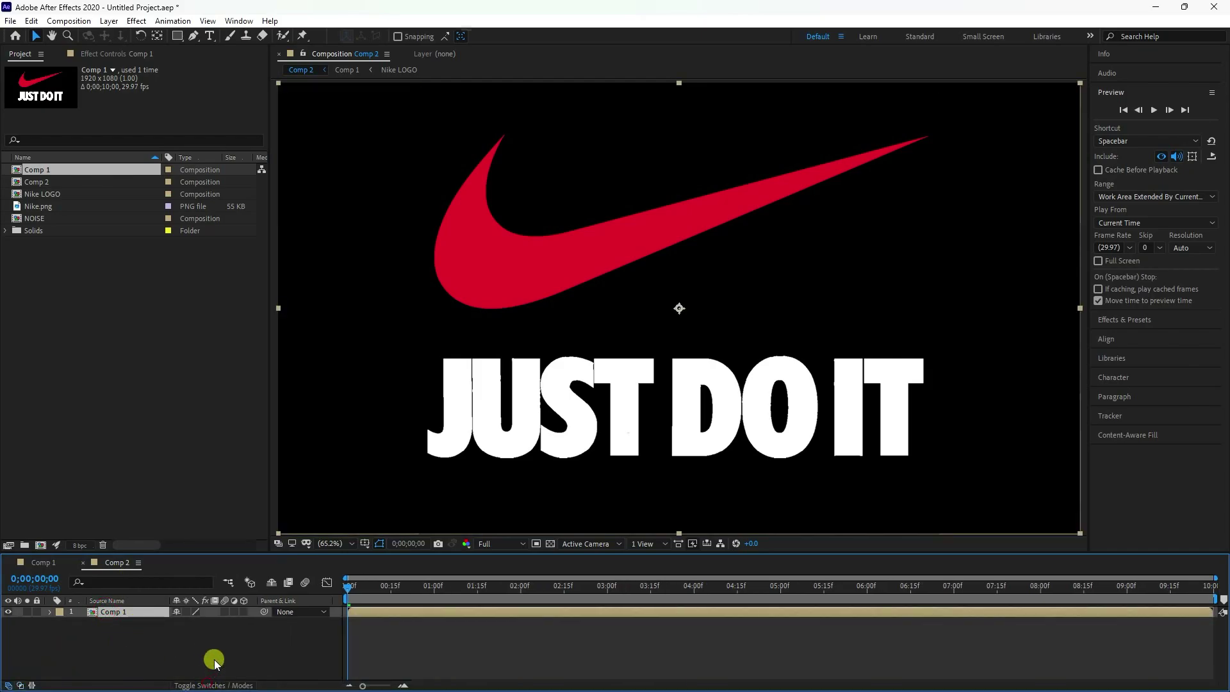
click(243, 612)
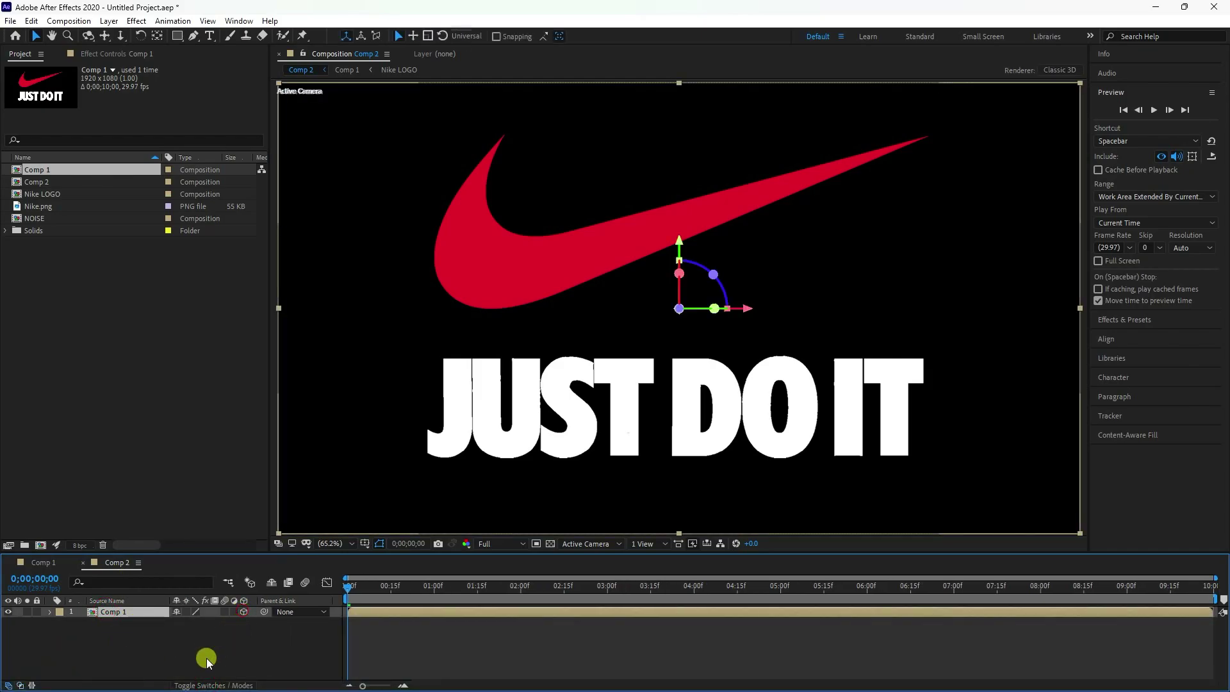
Add a new full-size solid layer named PARTICLES
right_click(161, 653)
click(194, 509)
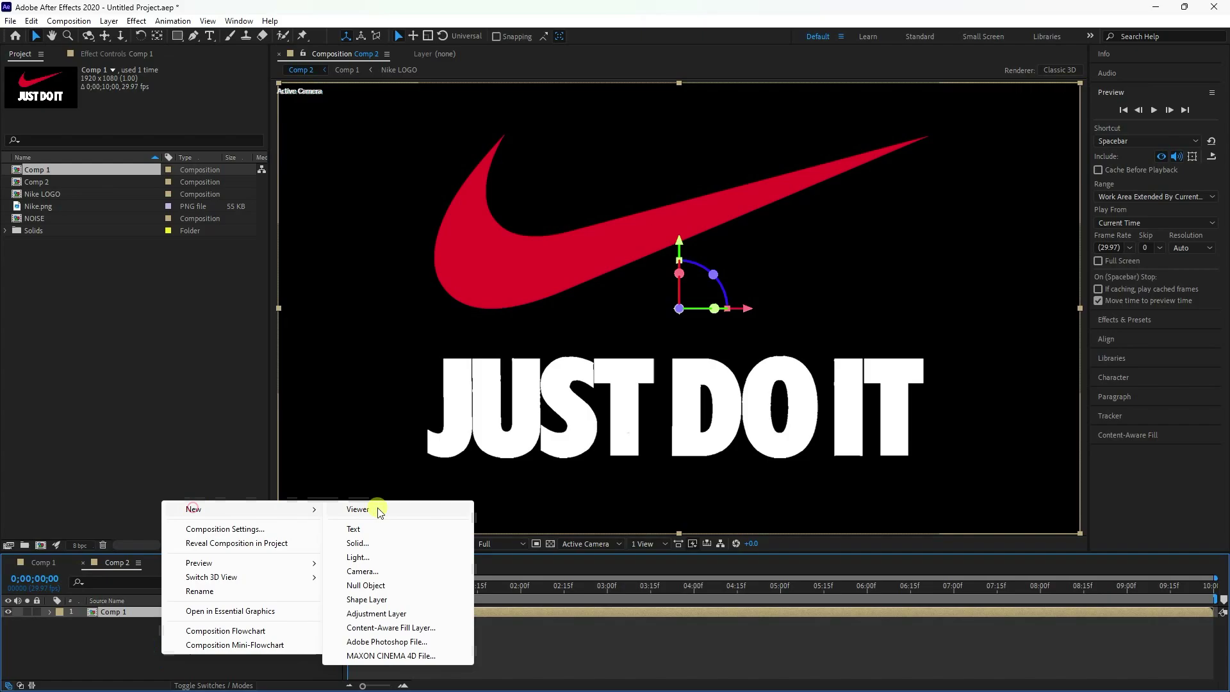
click(360, 544)
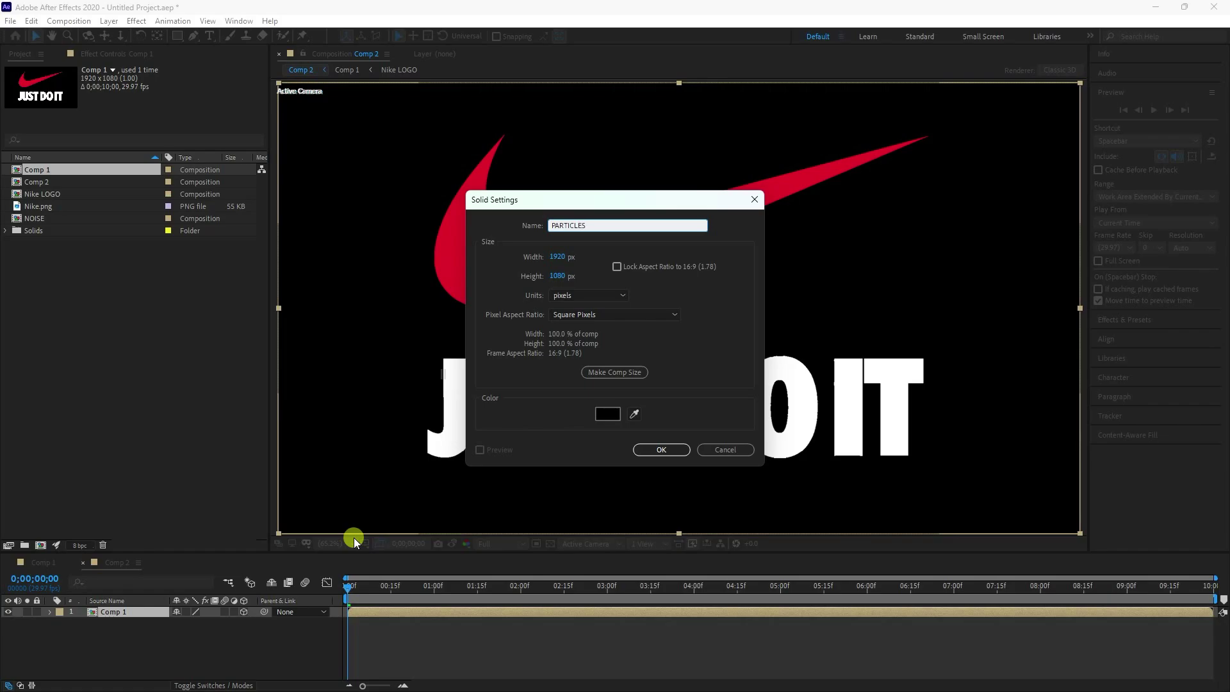
text(PARTICLES)
key(Return)
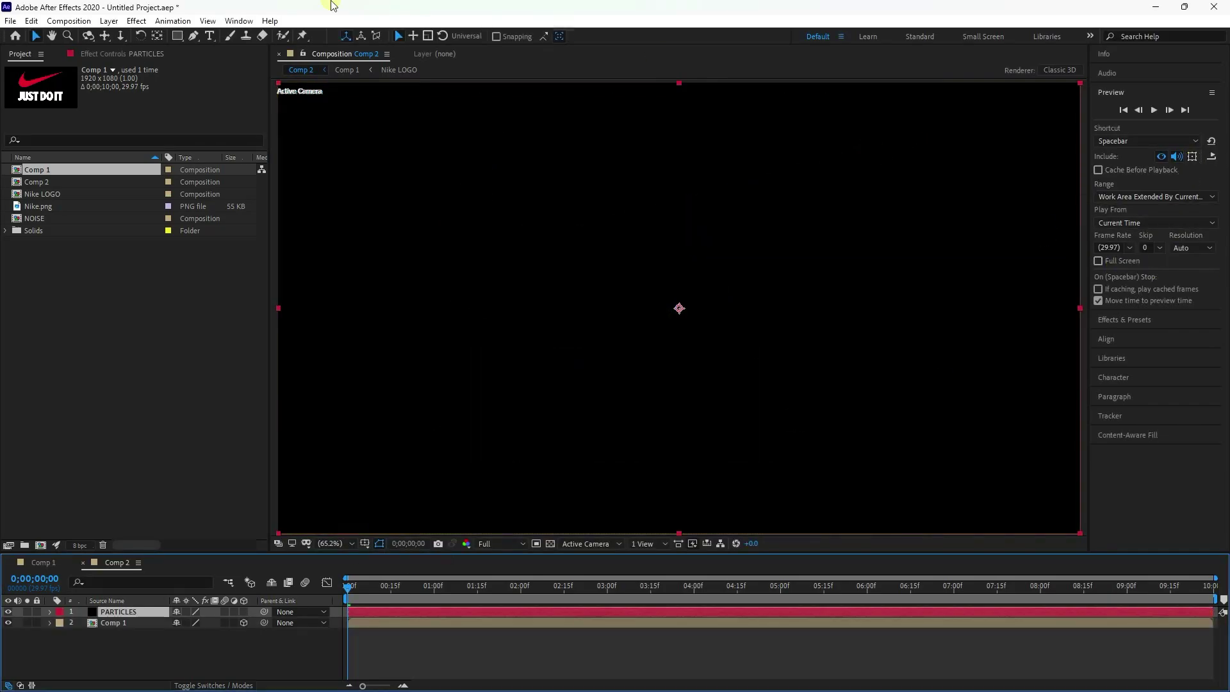
Apply Trapcode Particular to PARTICLES and move the time to 0;00;02;25
click(137, 21)
mouse_move(186, 310)
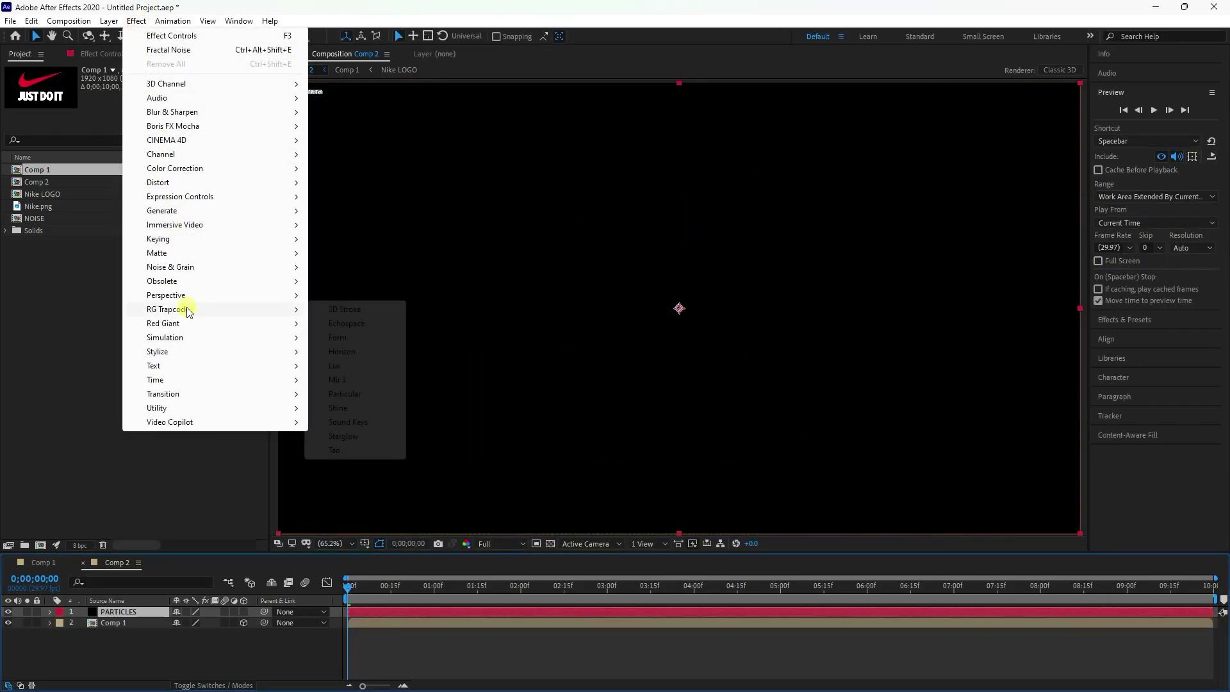
click(345, 394)
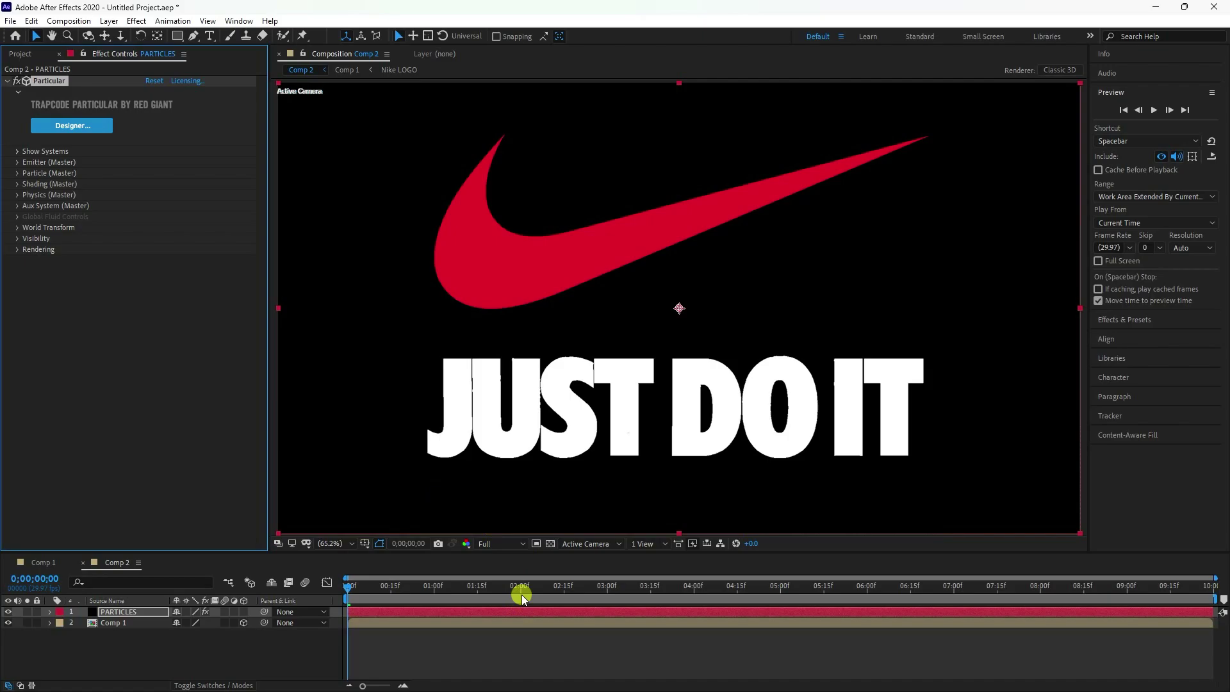
drag(523, 598, 592, 590)
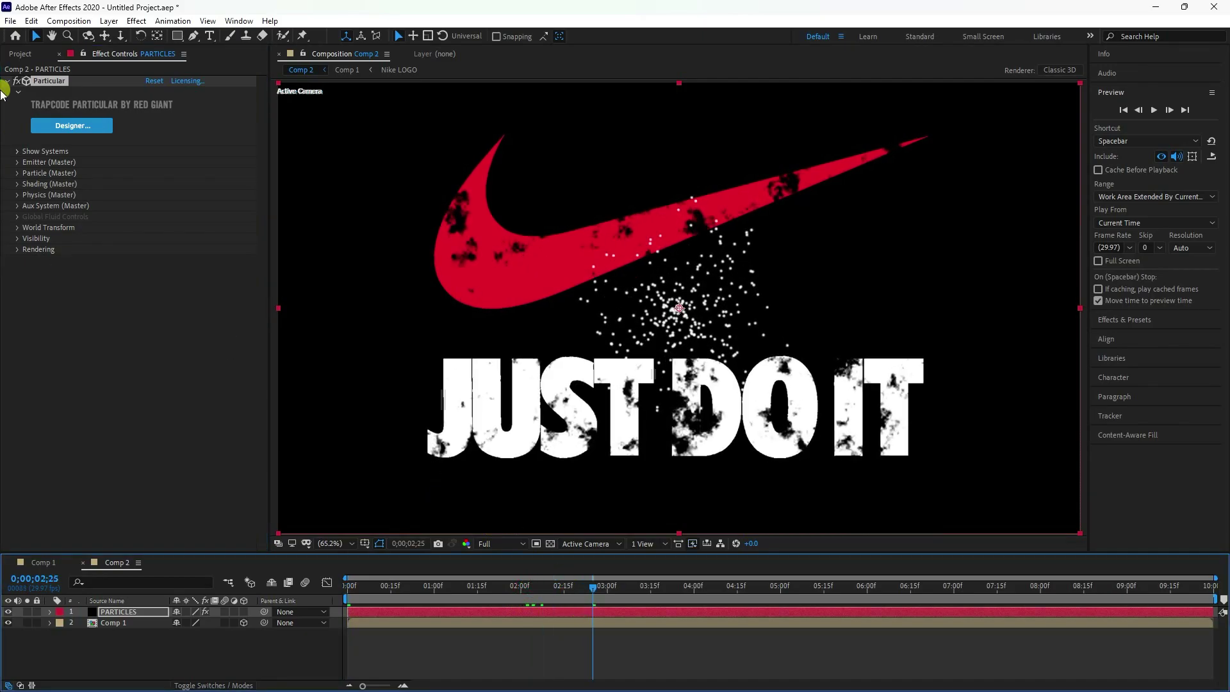
Set Particular's Particles/sec to 200000 and the Emitter Type to Layer
click(19, 164)
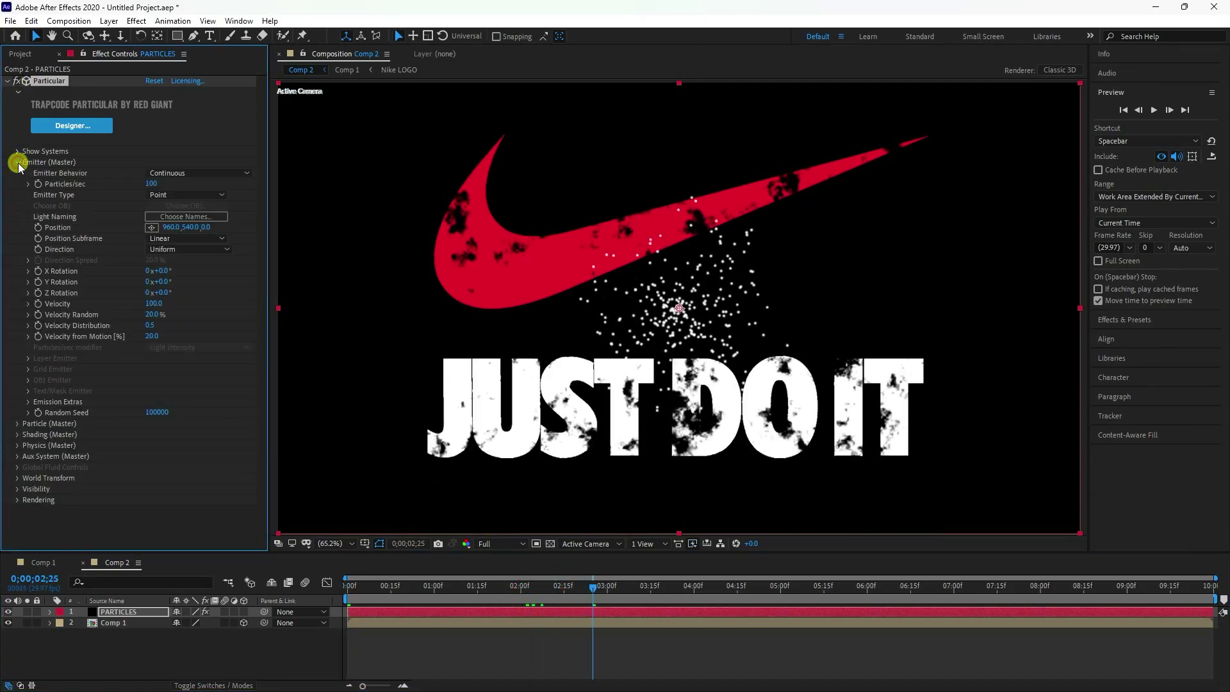
click(149, 184)
text(200000)
key(Return)
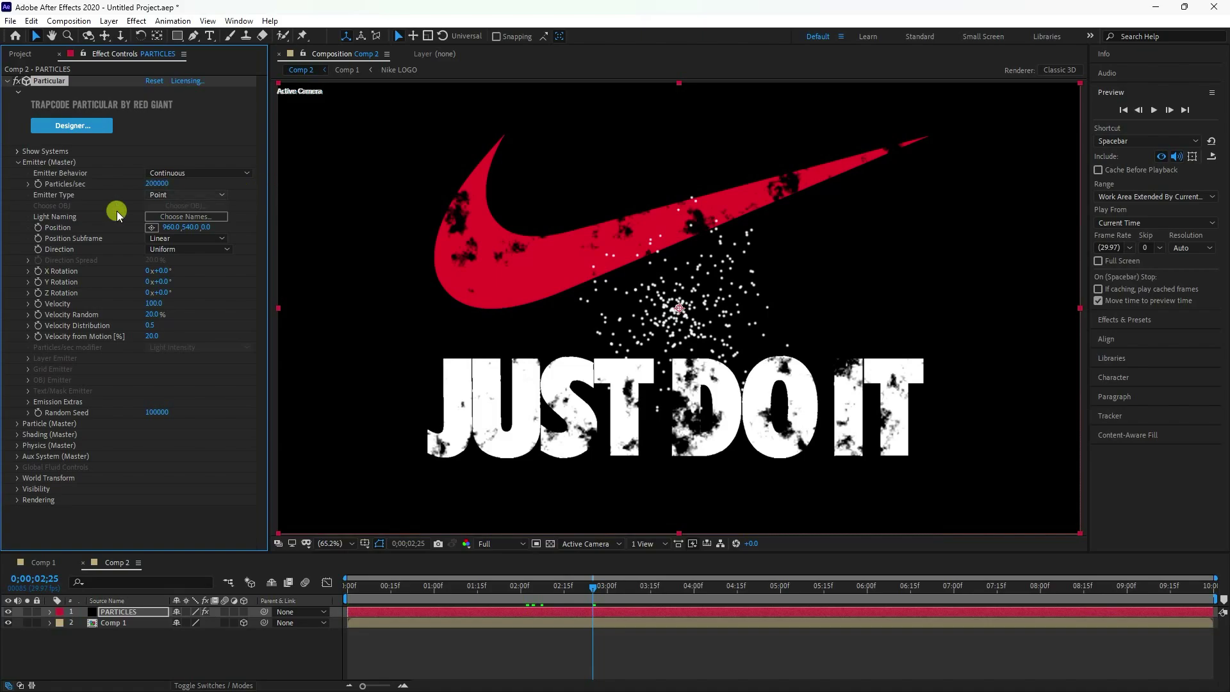
click(163, 195)
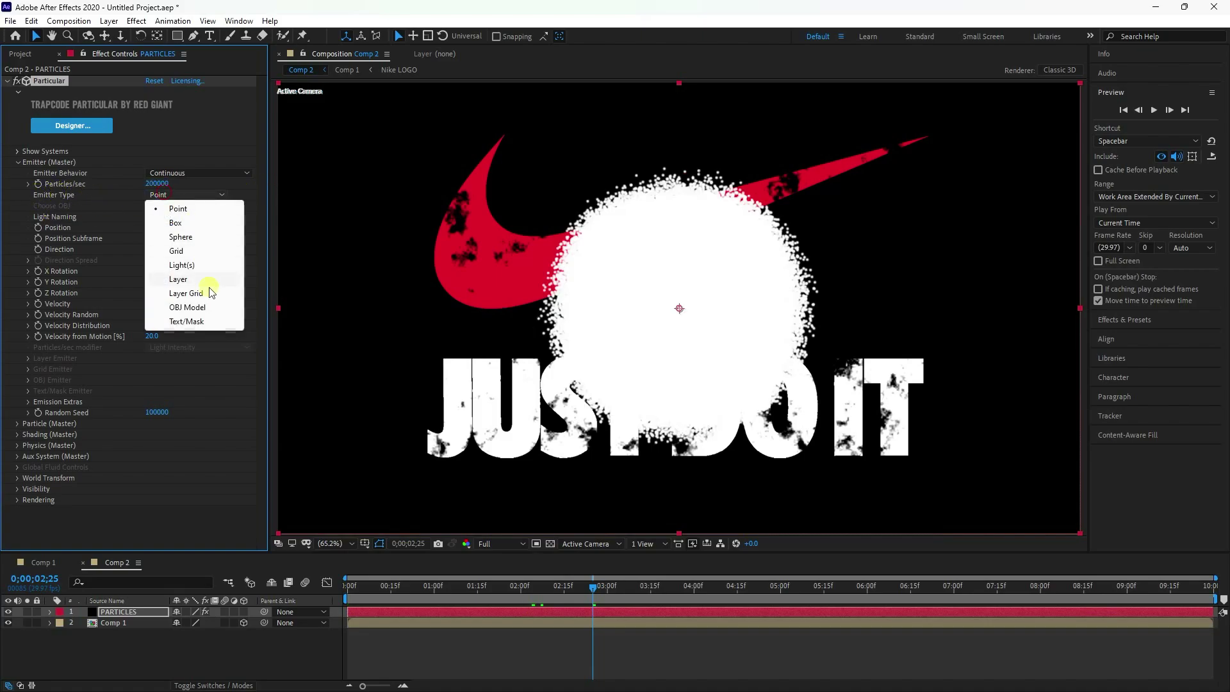
click(176, 280)
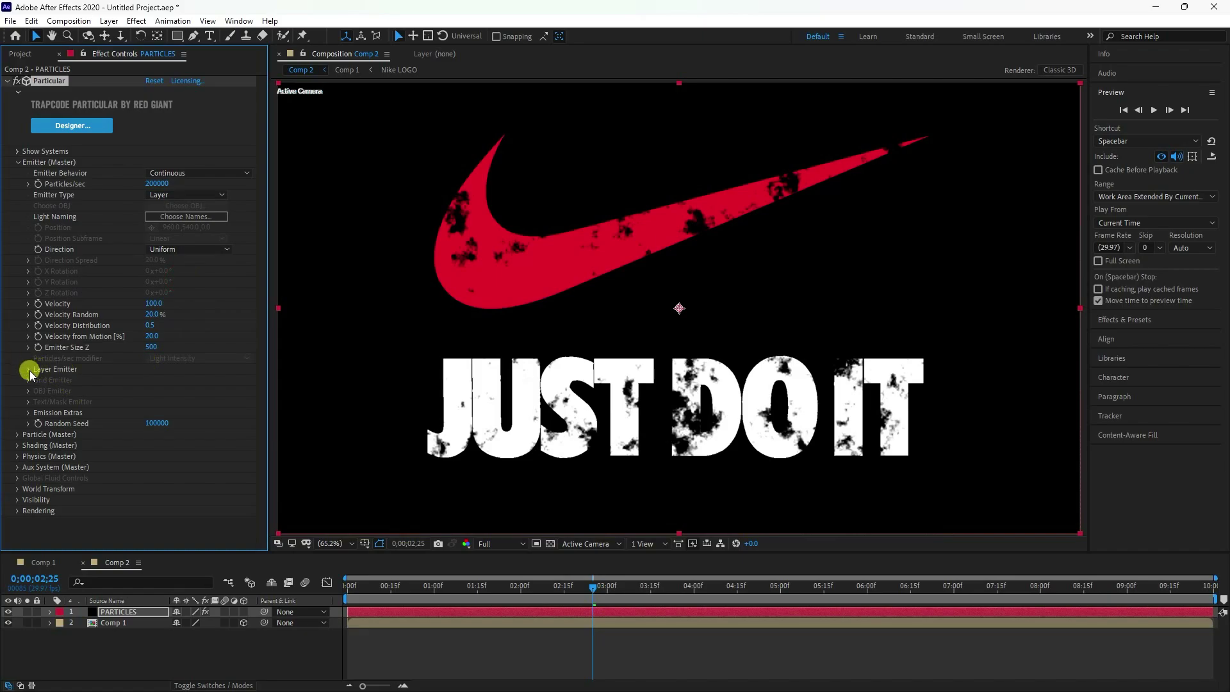
Choose Comp 1 as the emitter layer and lower the particle velocity
click(28, 369)
click(171, 382)
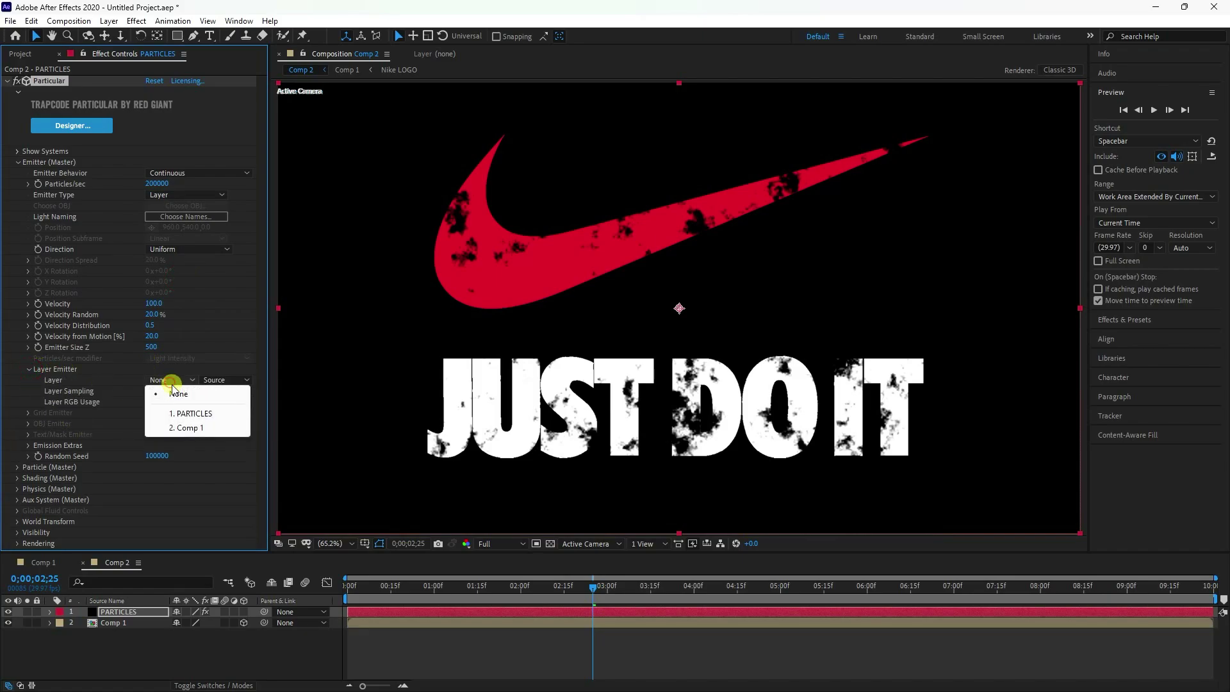
click(183, 428)
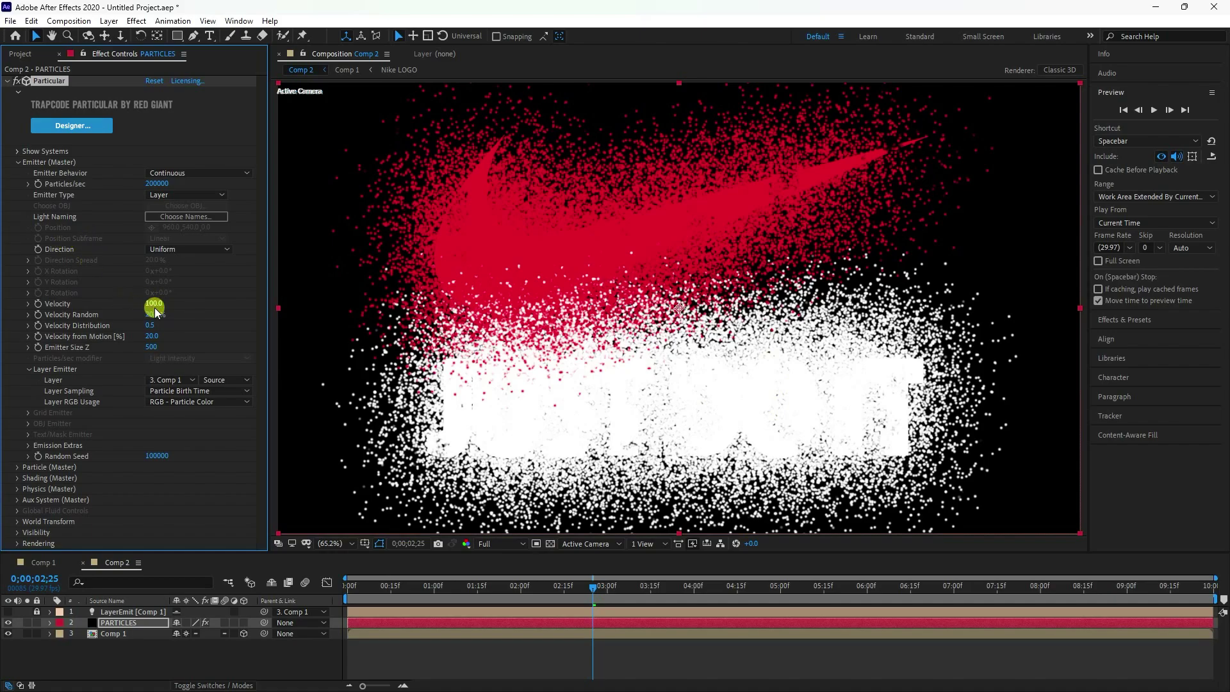
text(50)
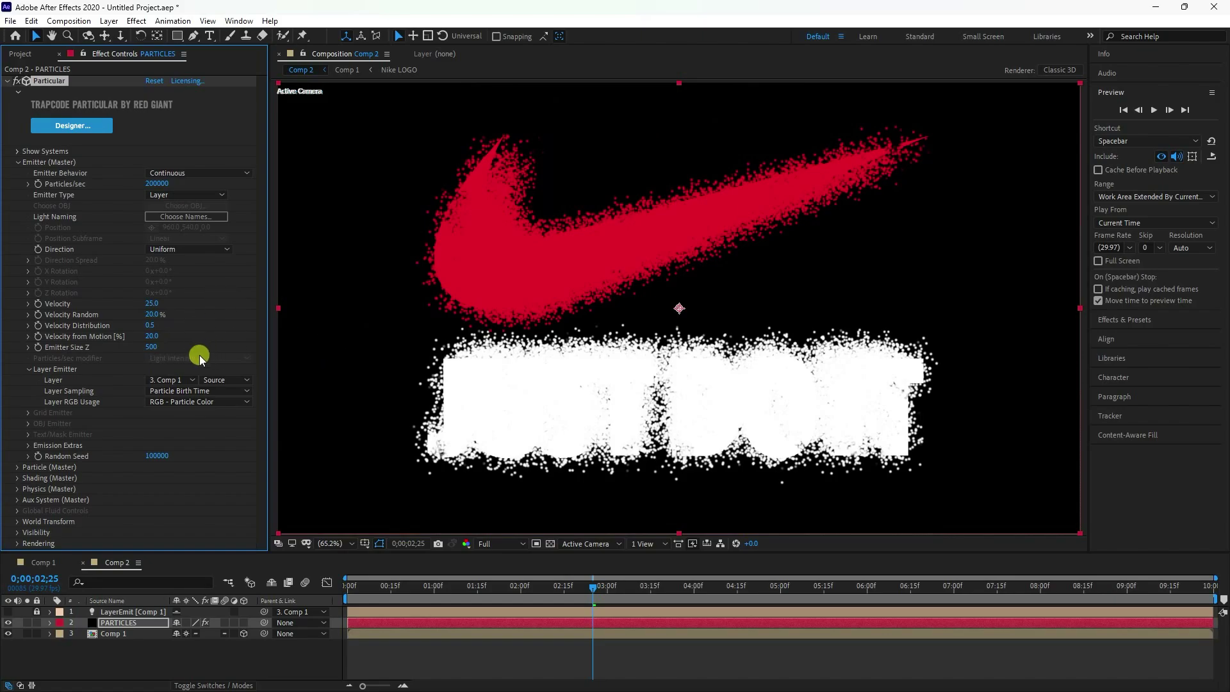
Set particle Life to 2.5 with Life Random at 100%
click(17, 163)
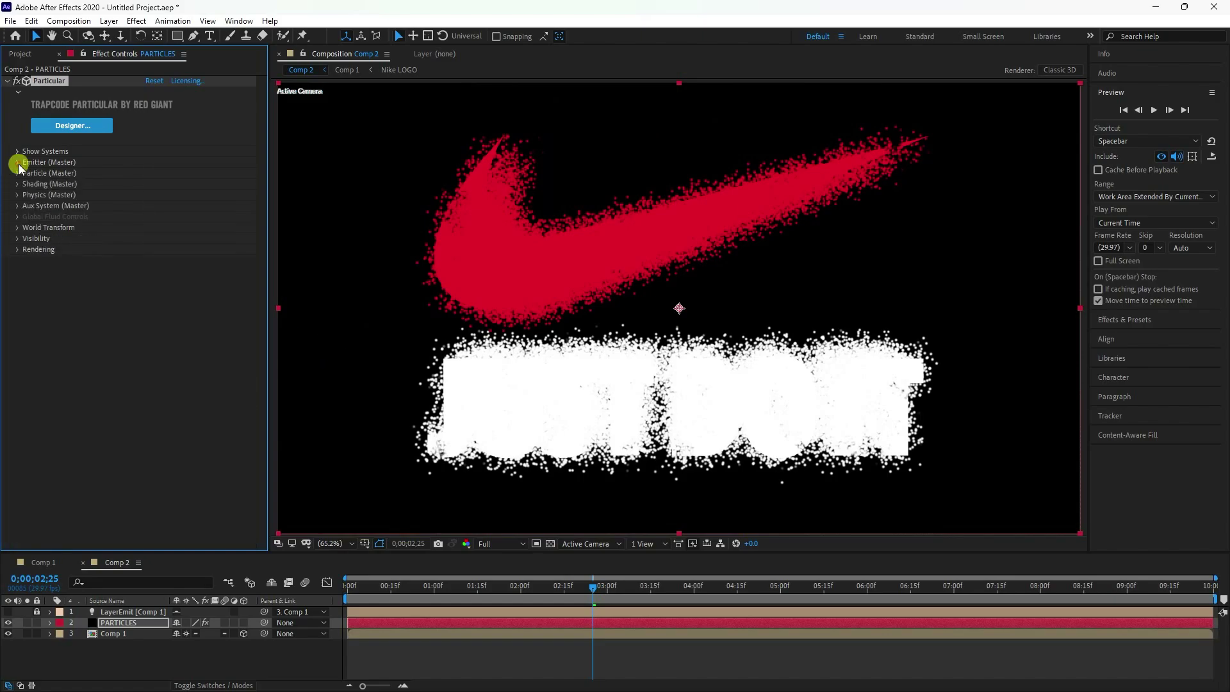
click(18, 173)
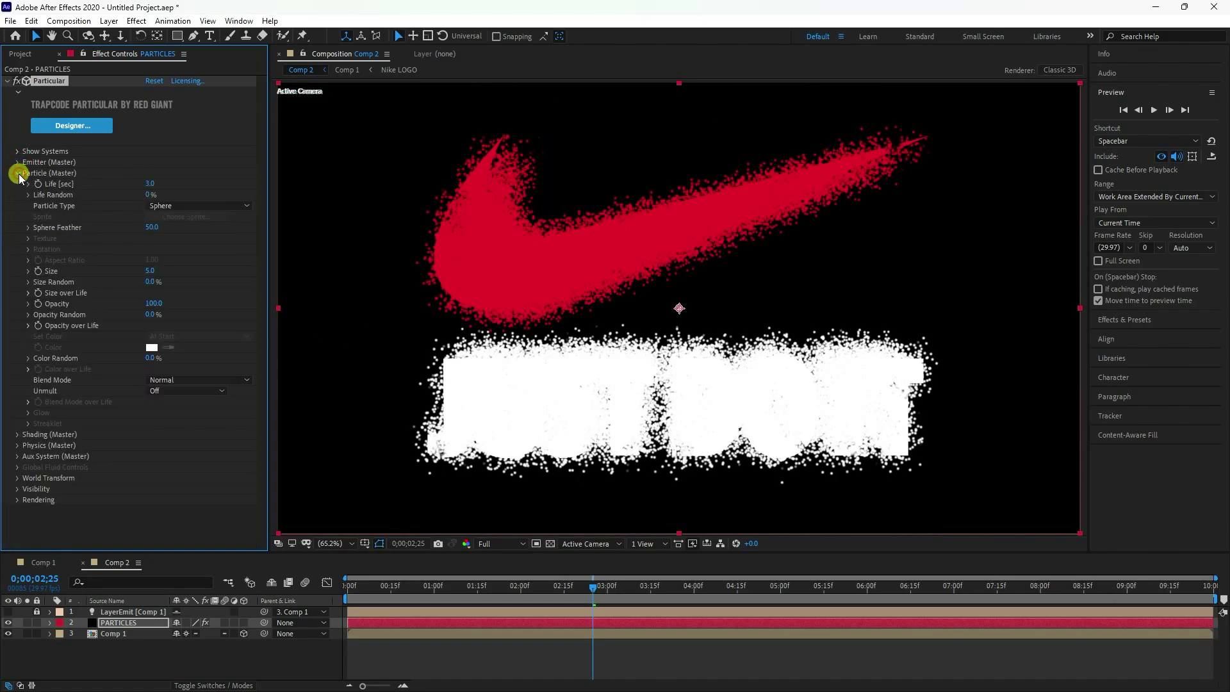
click(156, 181)
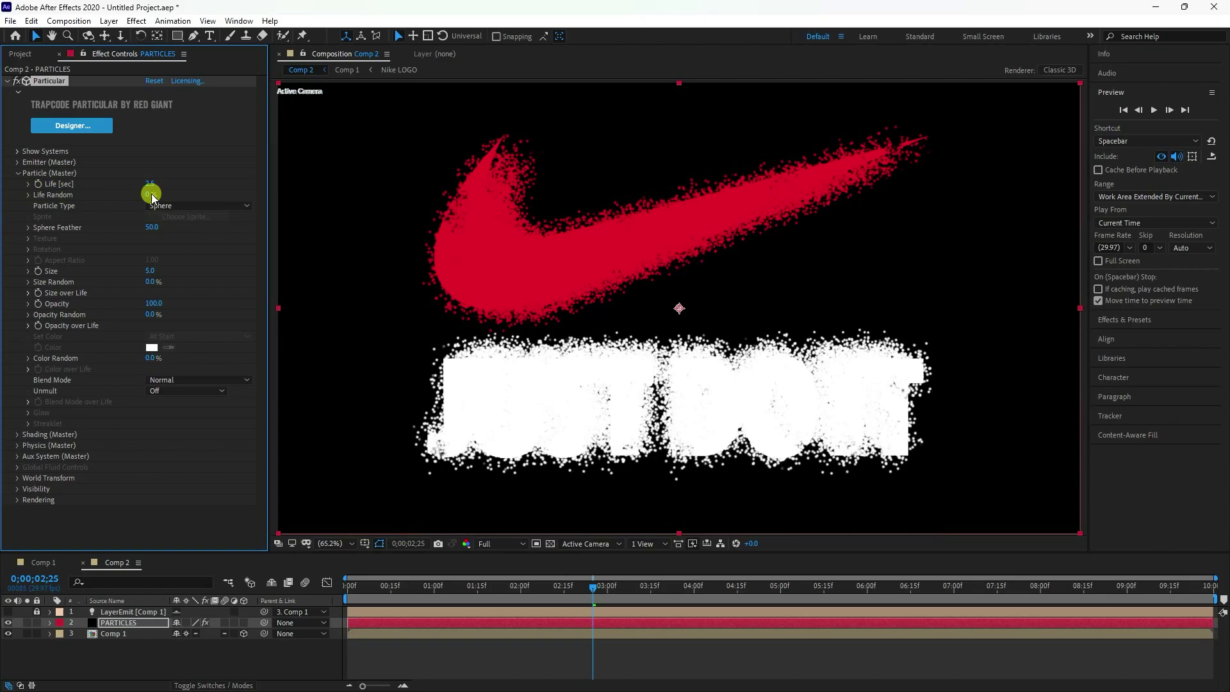
drag(156, 194, 302, 192)
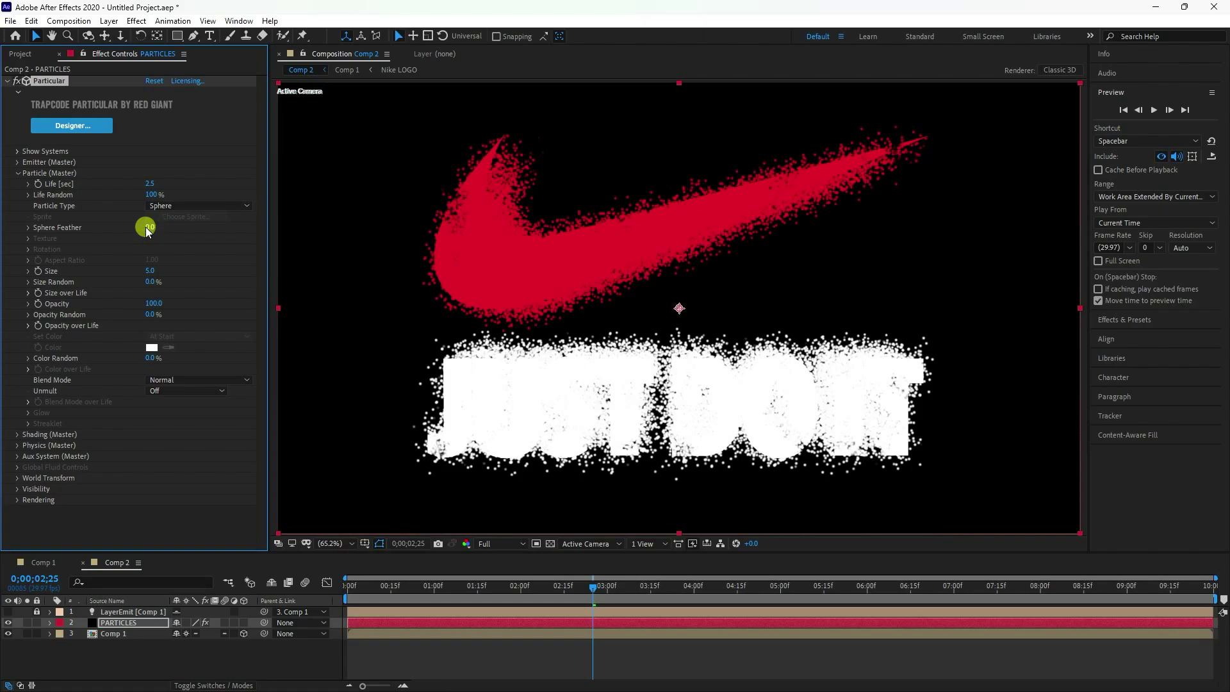
Set particle Size to 2.5 with Size Random at 100%
drag(148, 275, 154, 273)
click(147, 272)
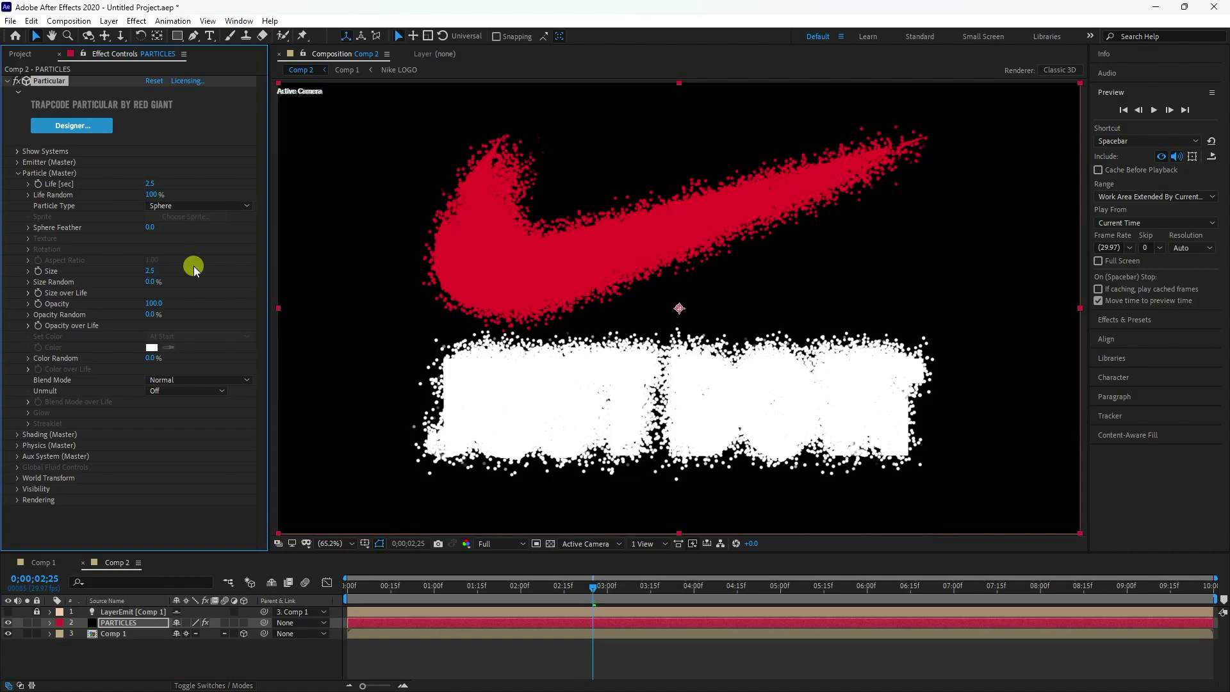
scroll(569, 370, up, 2)
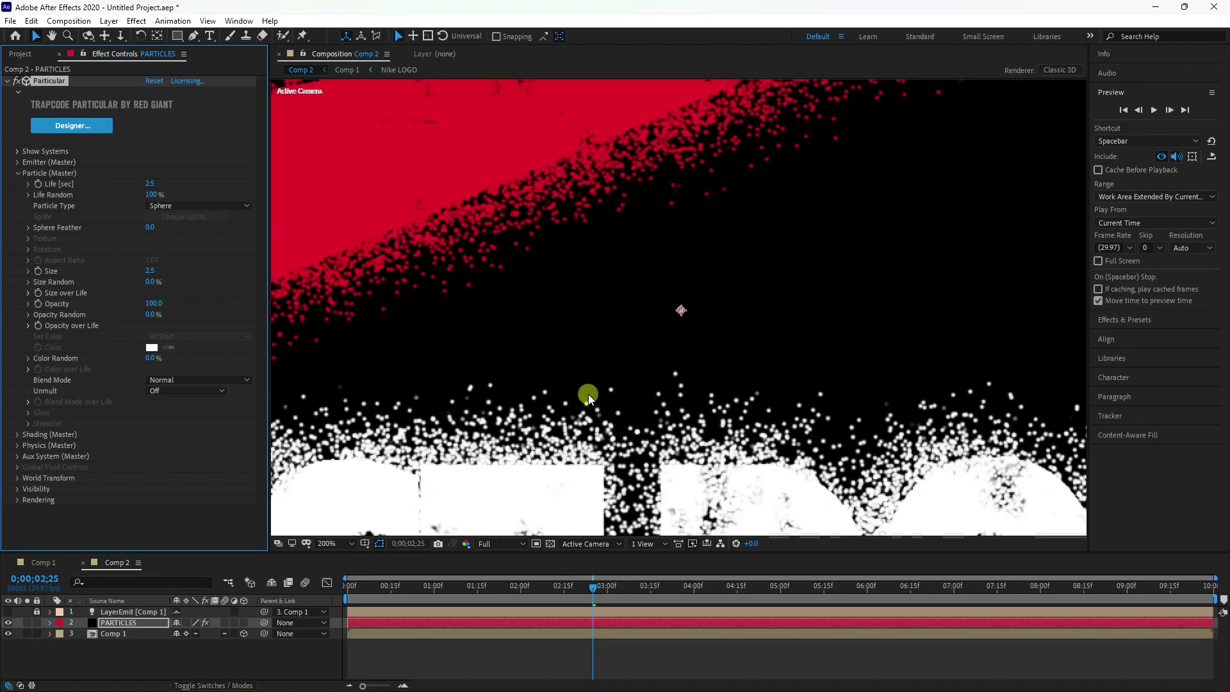
scroll(585, 393, down, 2)
scroll(609, 363, down, 1)
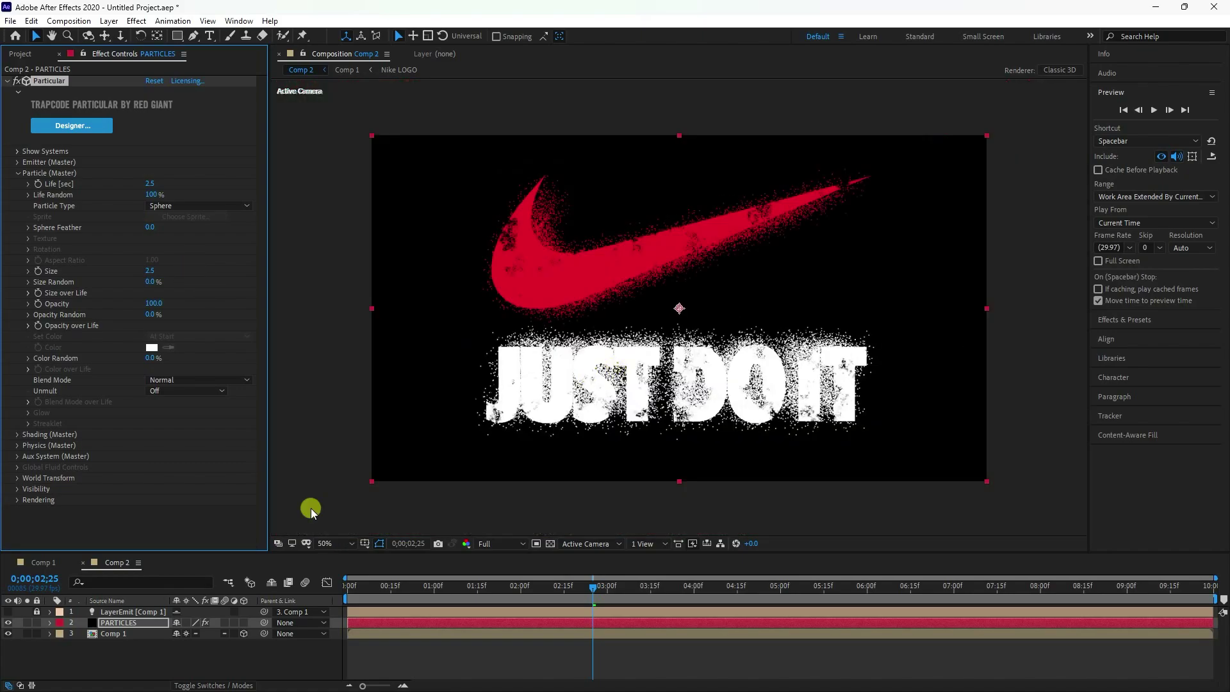
click(333, 543)
click(361, 335)
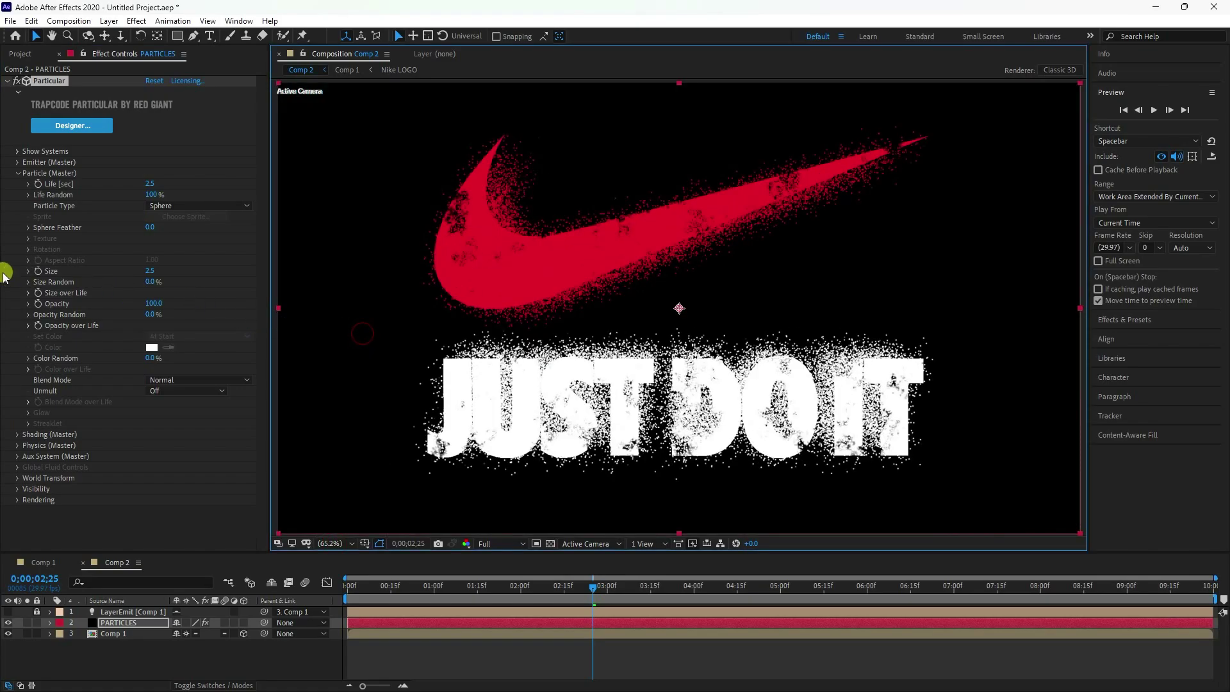
drag(151, 282, 415, 286)
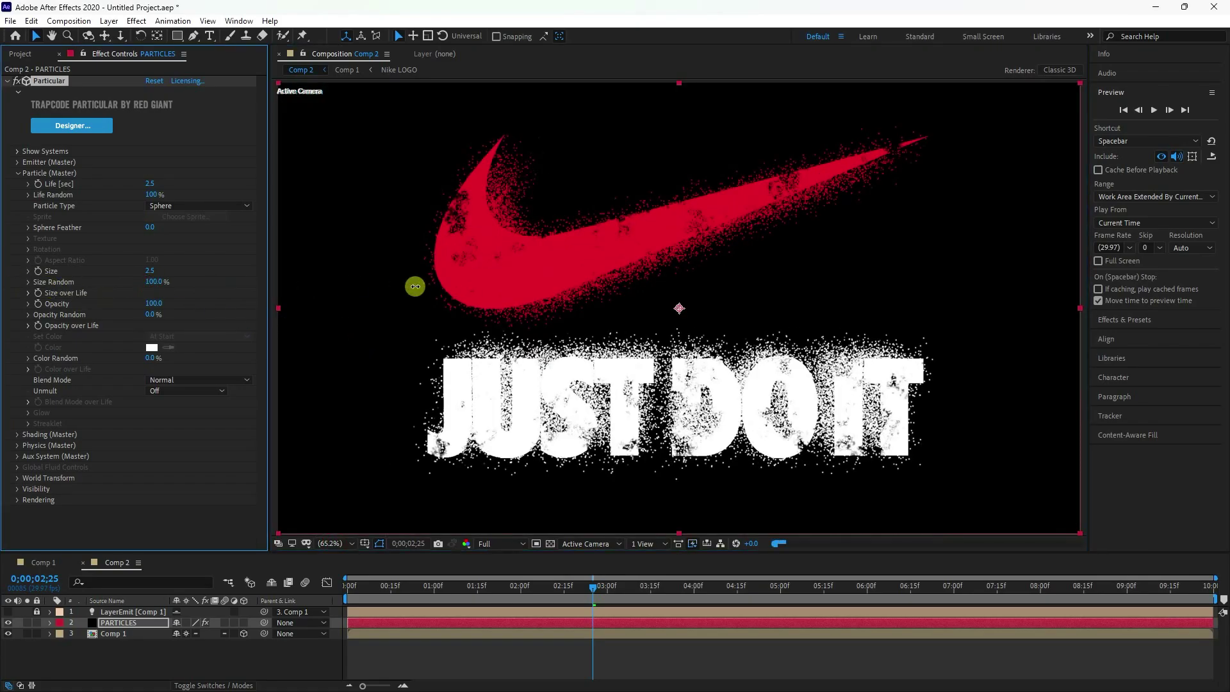
Keep particle Opacity at 100
click(154, 304)
click(40, 318)
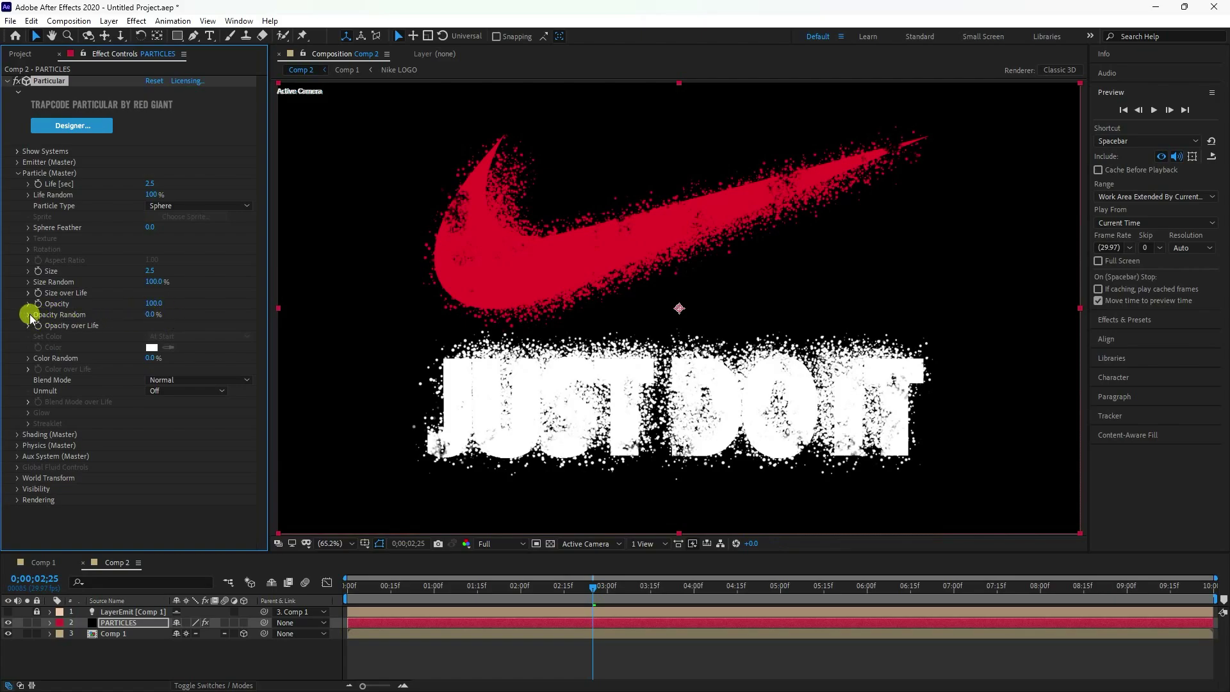
click(29, 317)
click(29, 317)
Apply a grow, hold, then shrink preset to the Size over Life curve
click(30, 293)
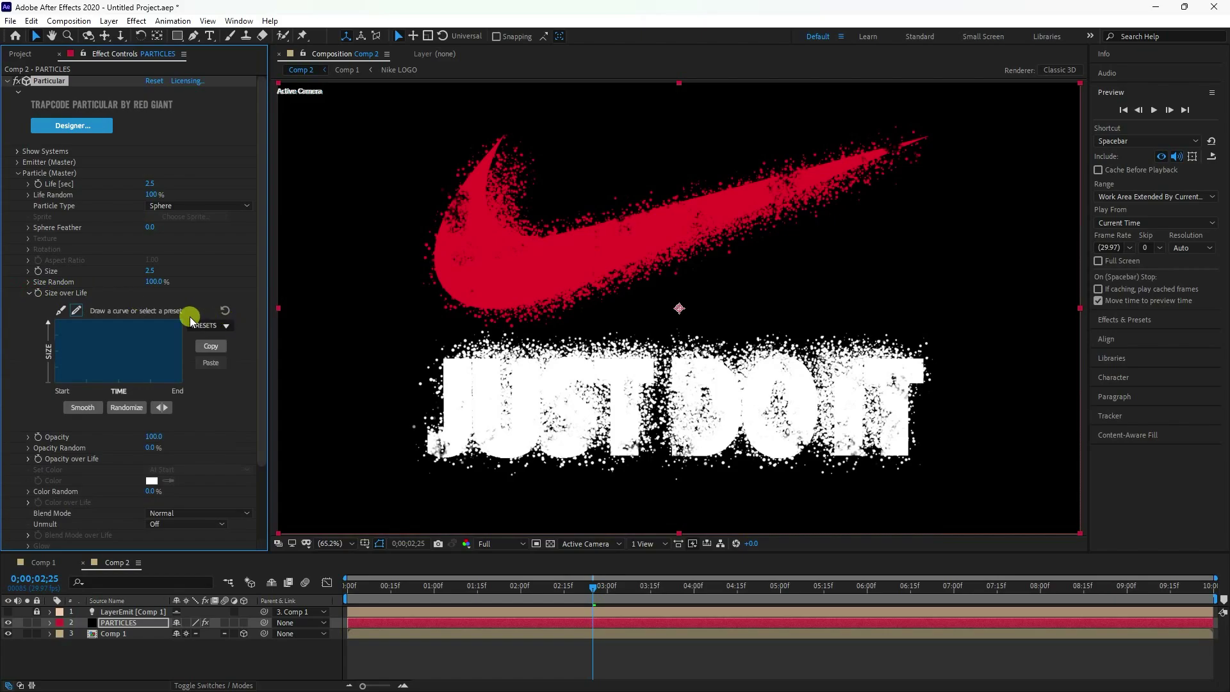
click(218, 326)
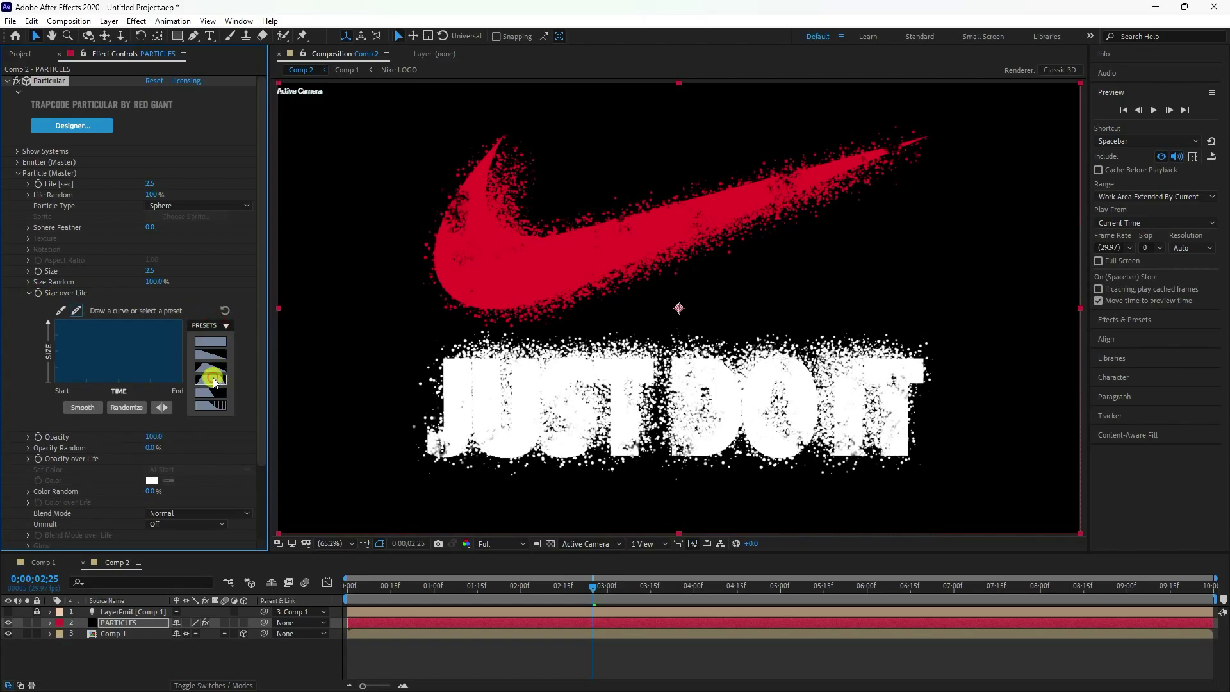
click(213, 380)
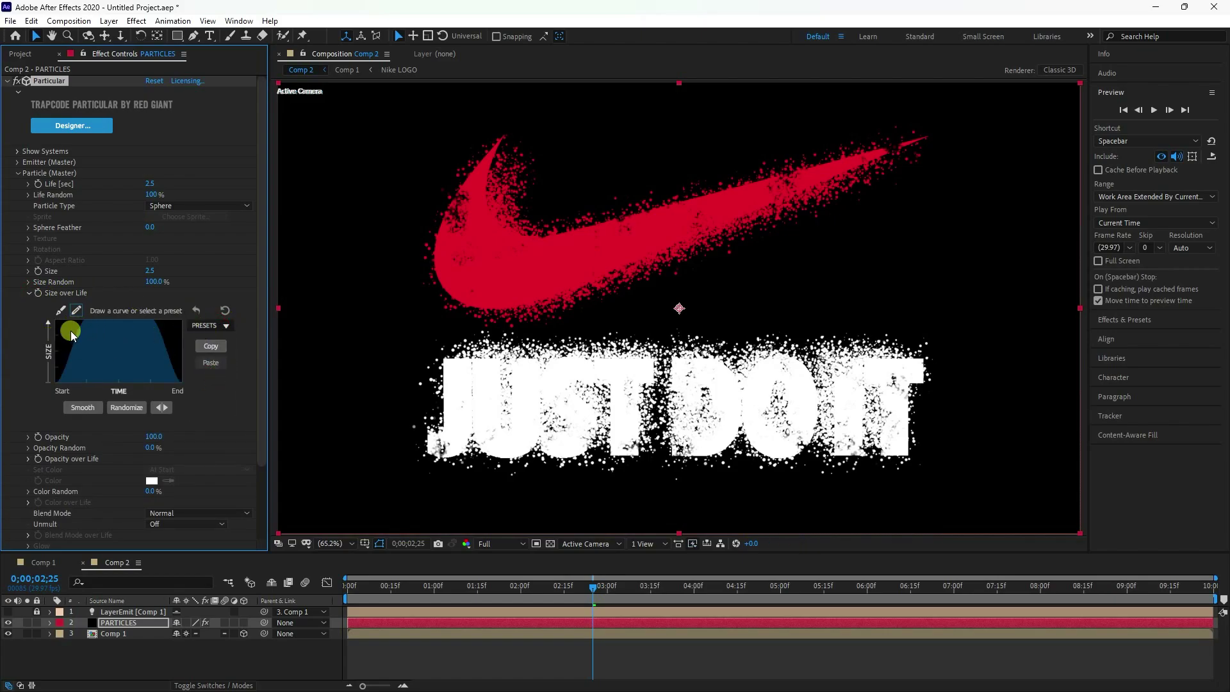
click(26, 293)
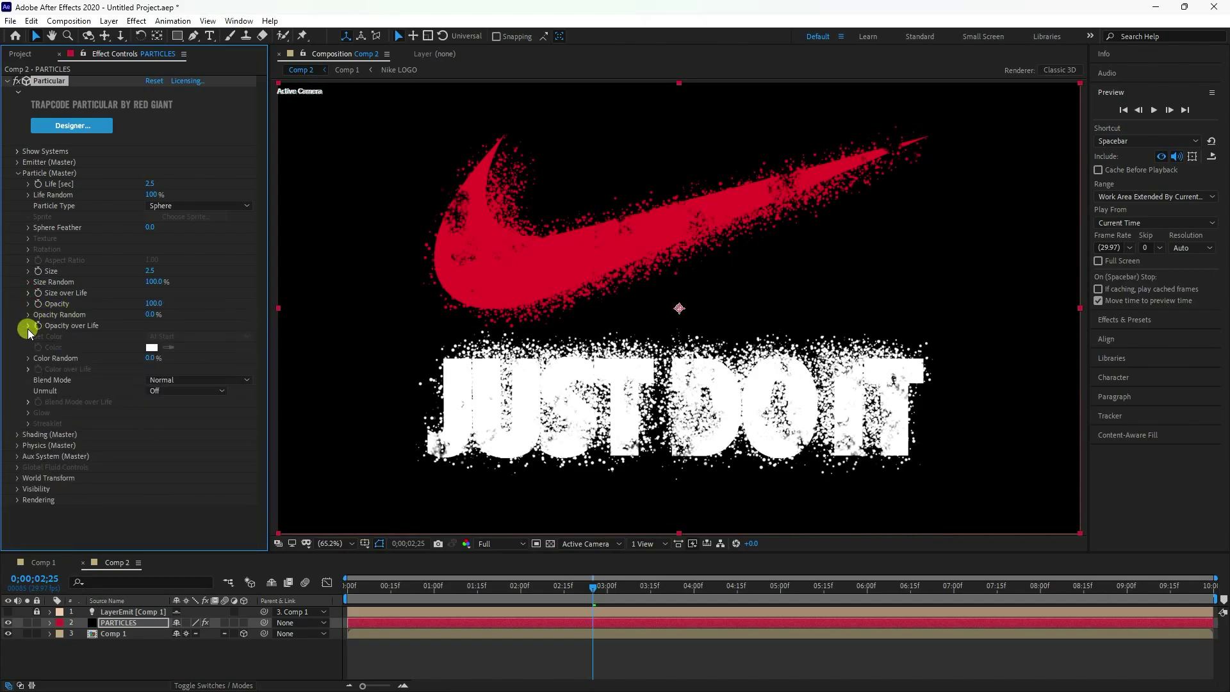
Apply a rise-and-fall preset to the Opacity over Life curve
click(28, 327)
click(224, 358)
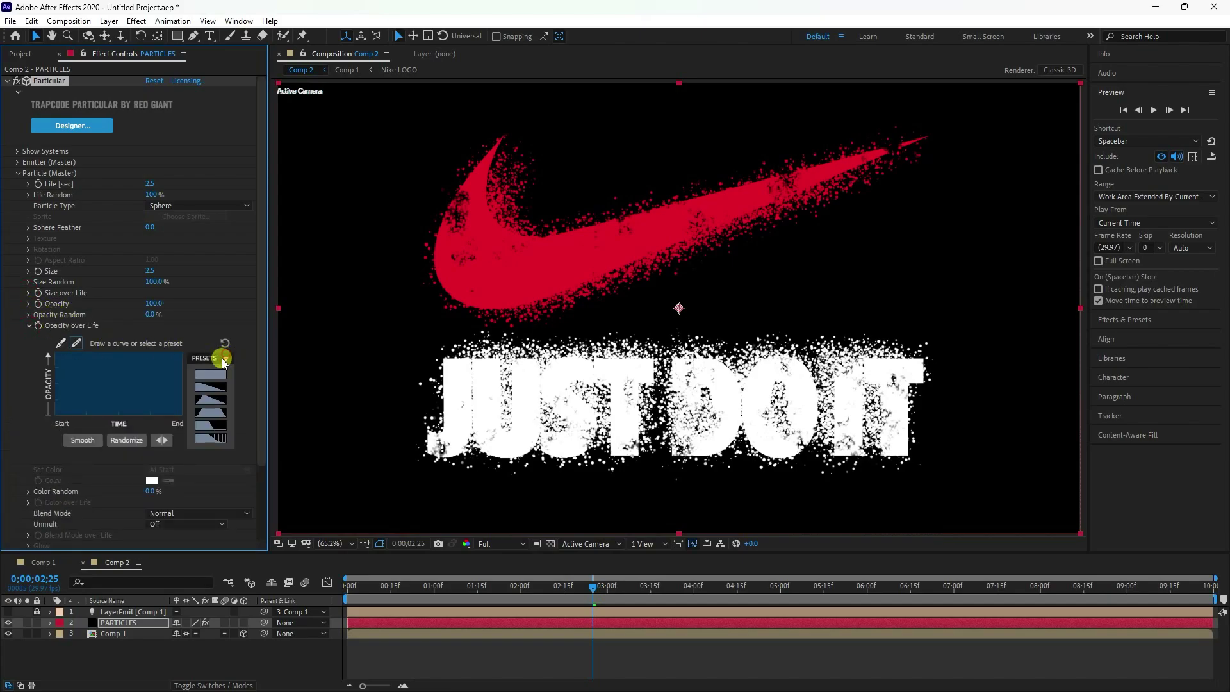
click(206, 413)
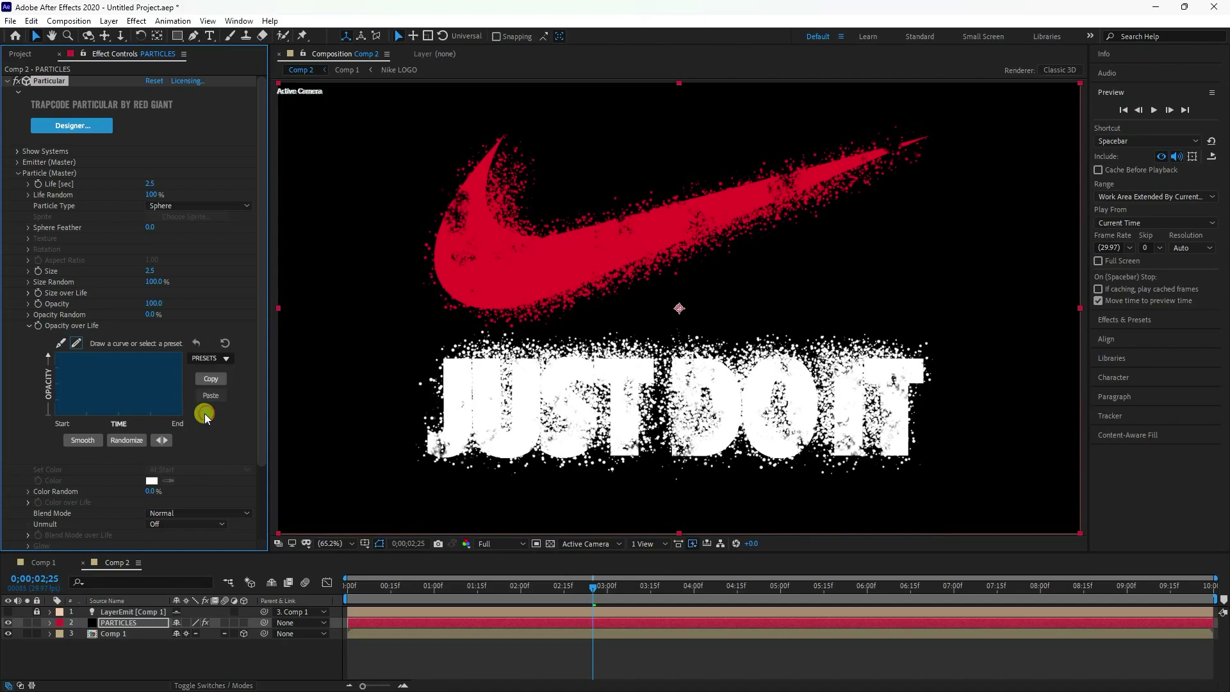
click(28, 326)
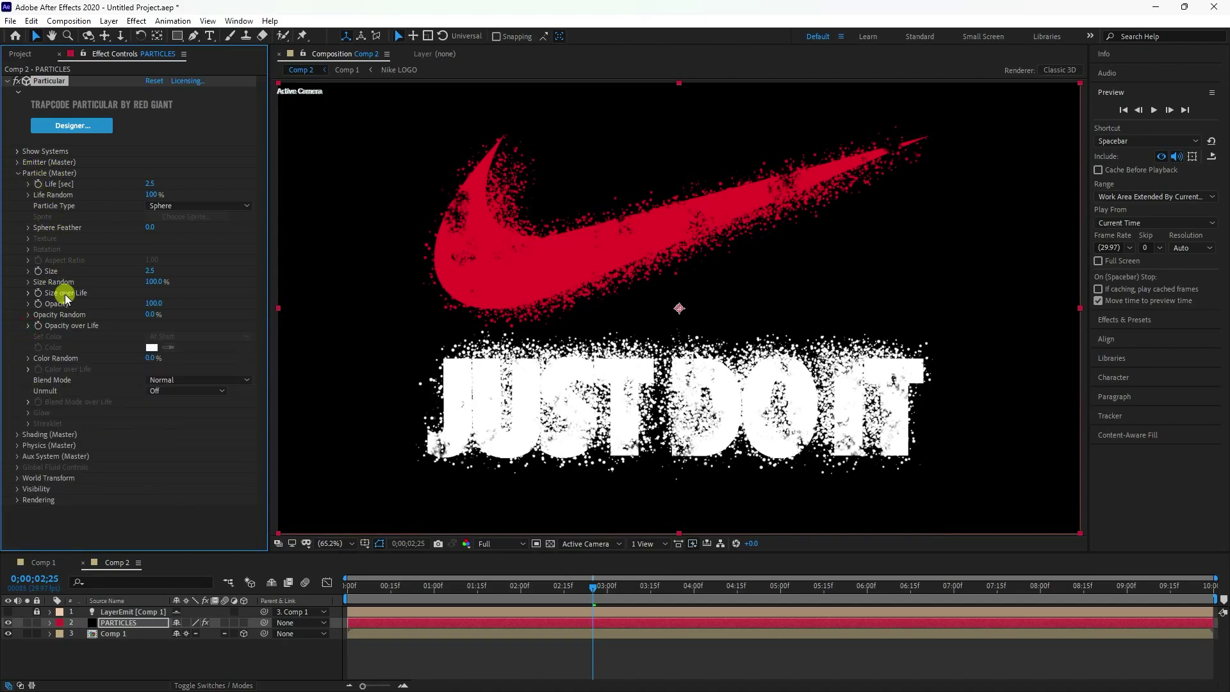
Turn Shadowlet for Main and Shadowlet for Aux on in Shading (Master)
click(17, 174)
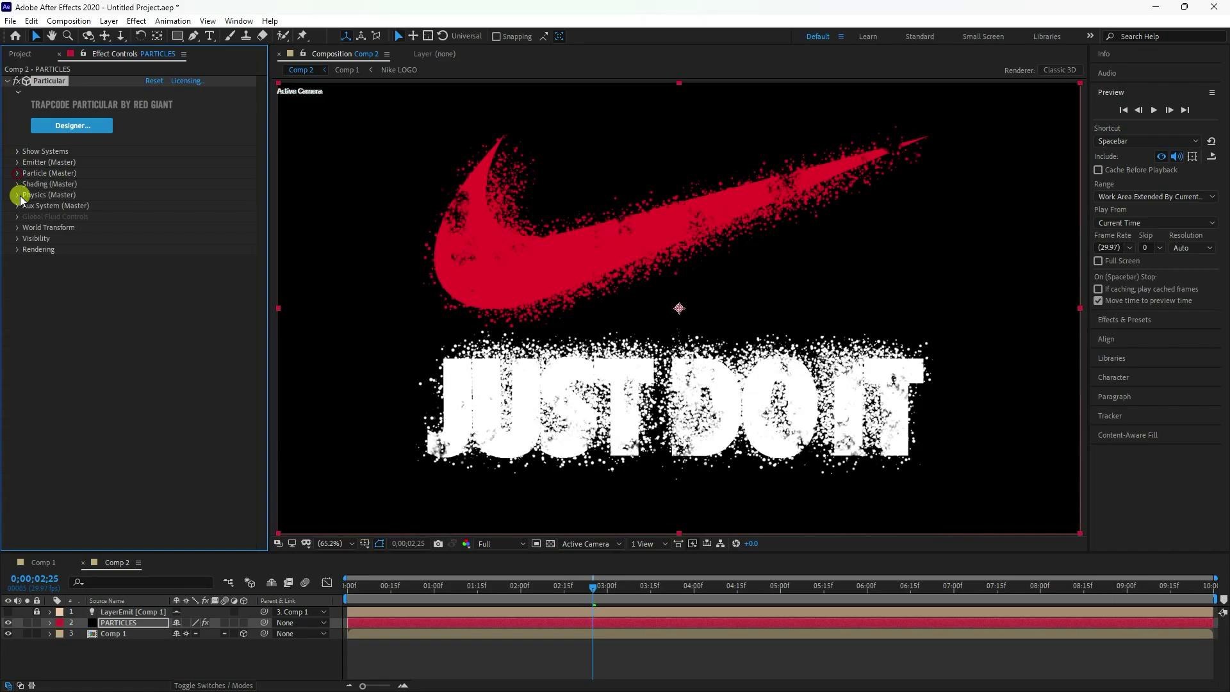
click(18, 186)
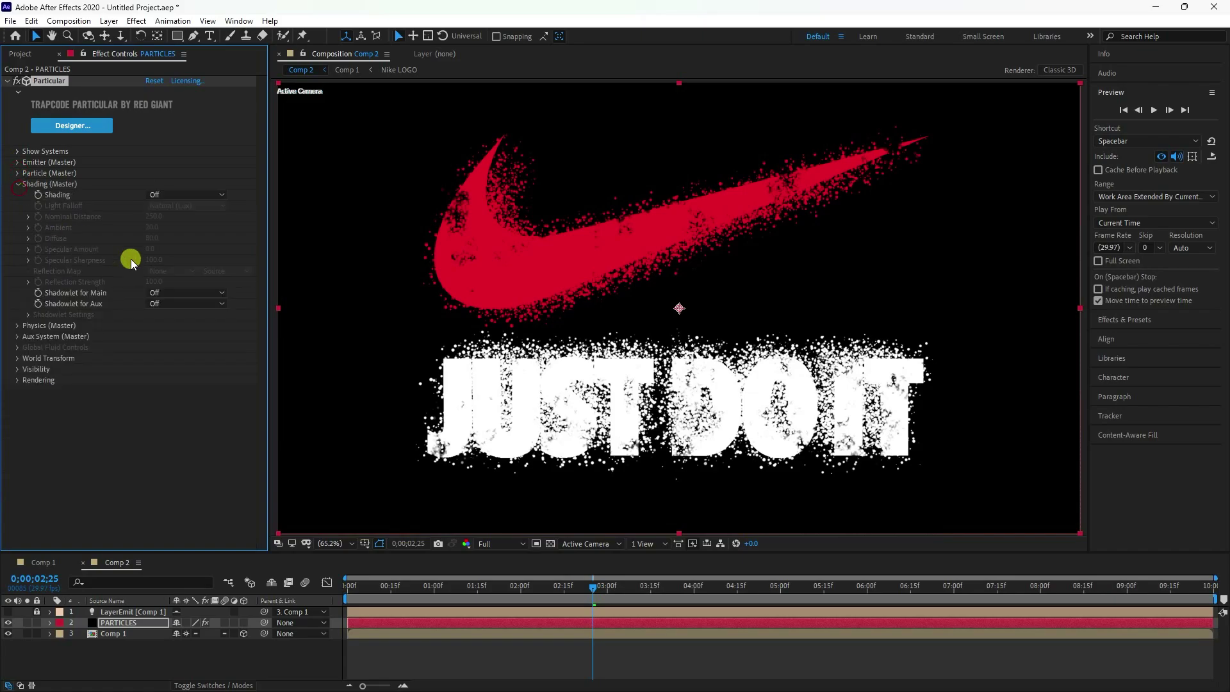
click(161, 293)
click(175, 322)
click(172, 304)
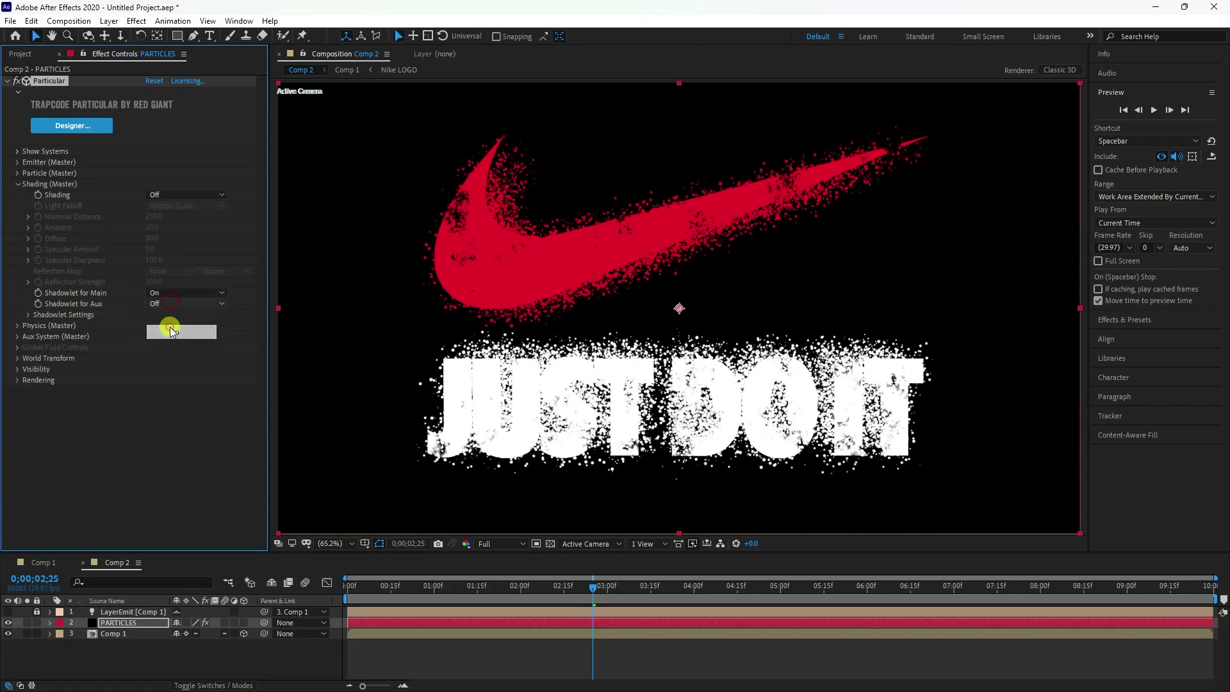
click(171, 330)
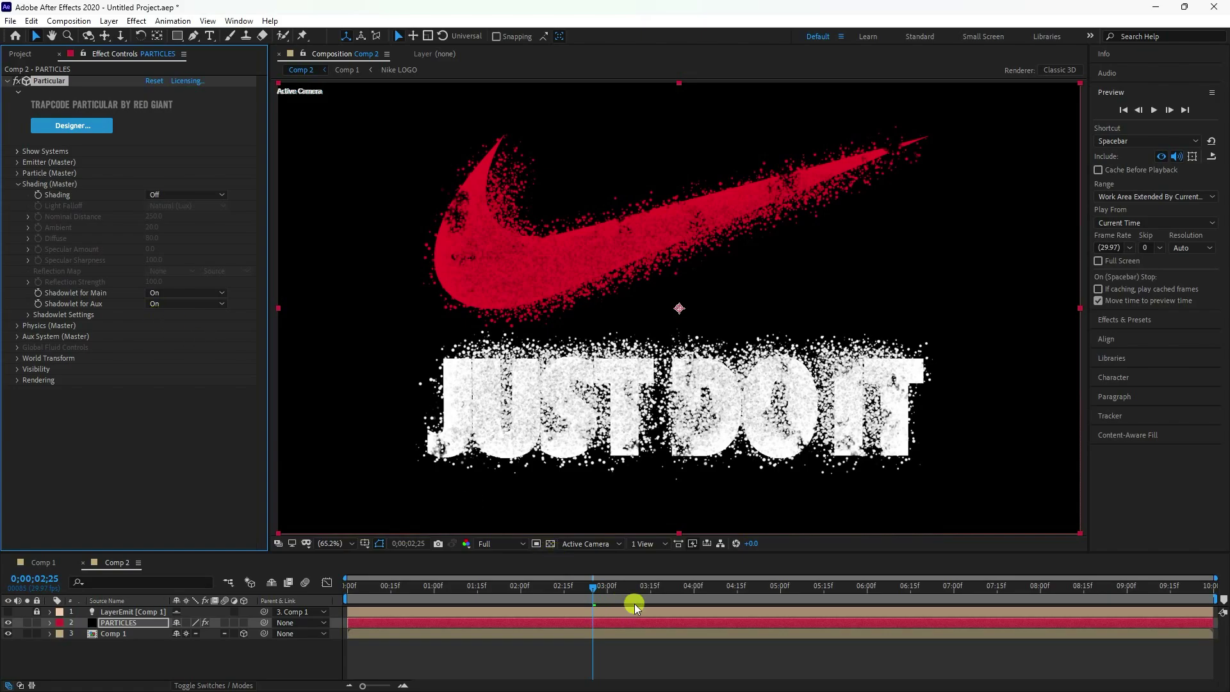
At 0;00;03;09, raise the particle Size to 3.0
click(633, 587)
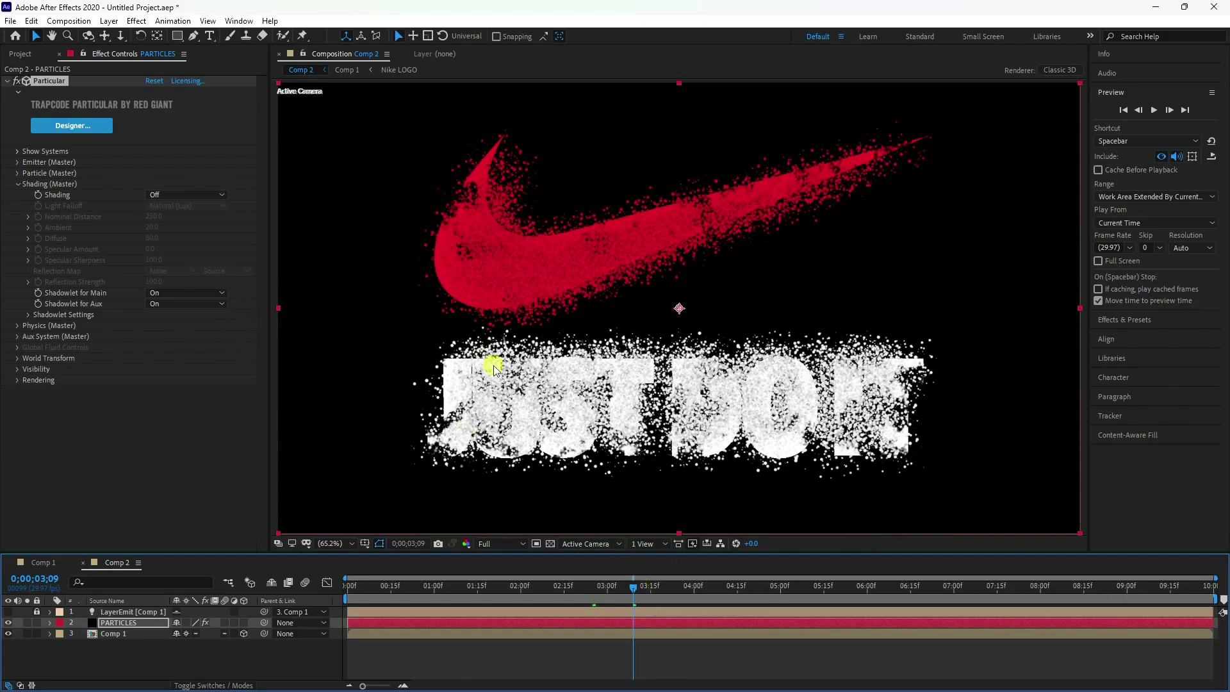
click(17, 173)
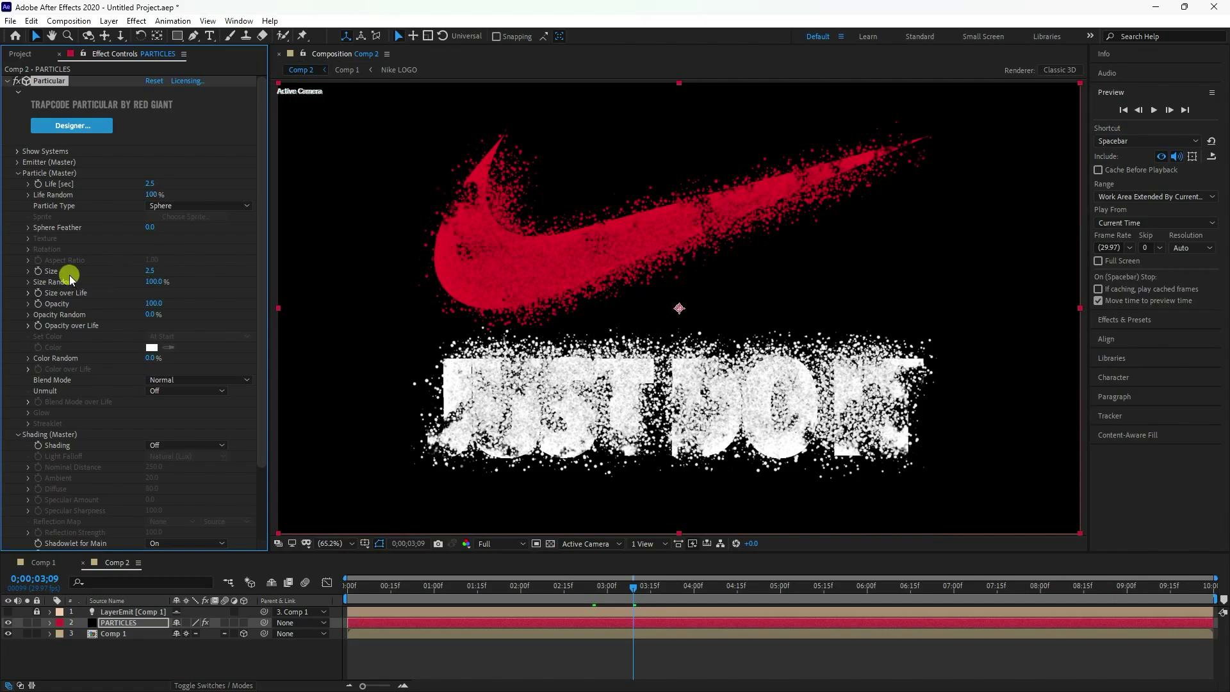
click(157, 271)
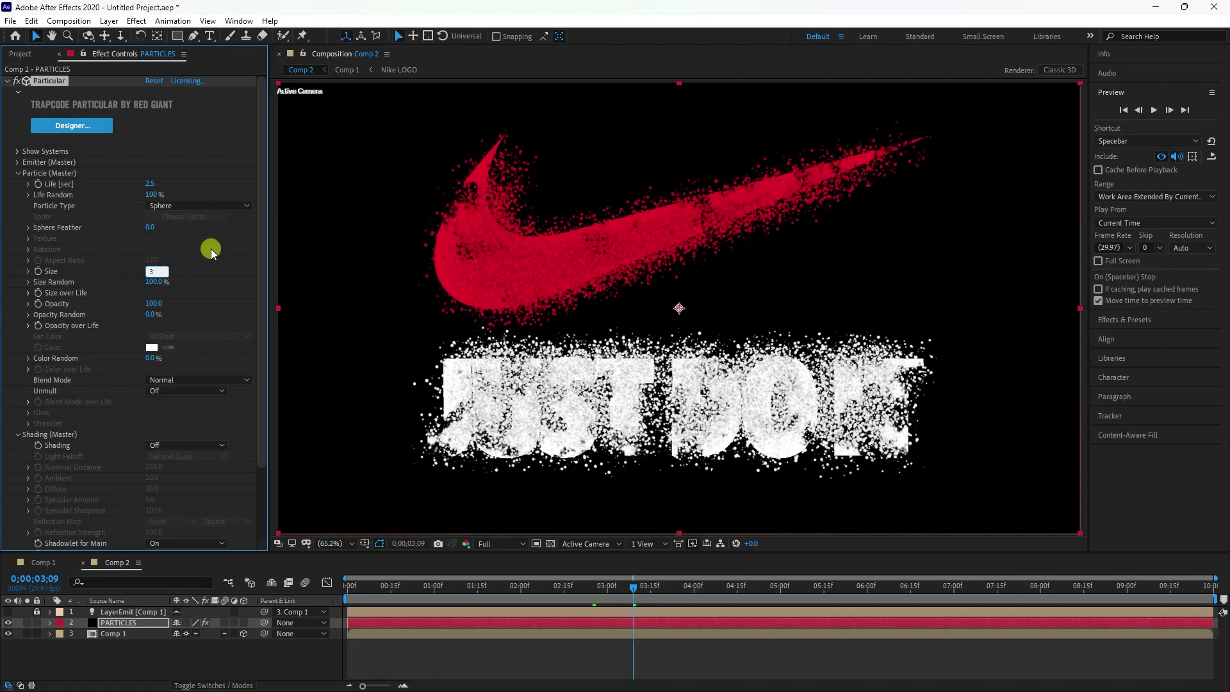
key(Return)
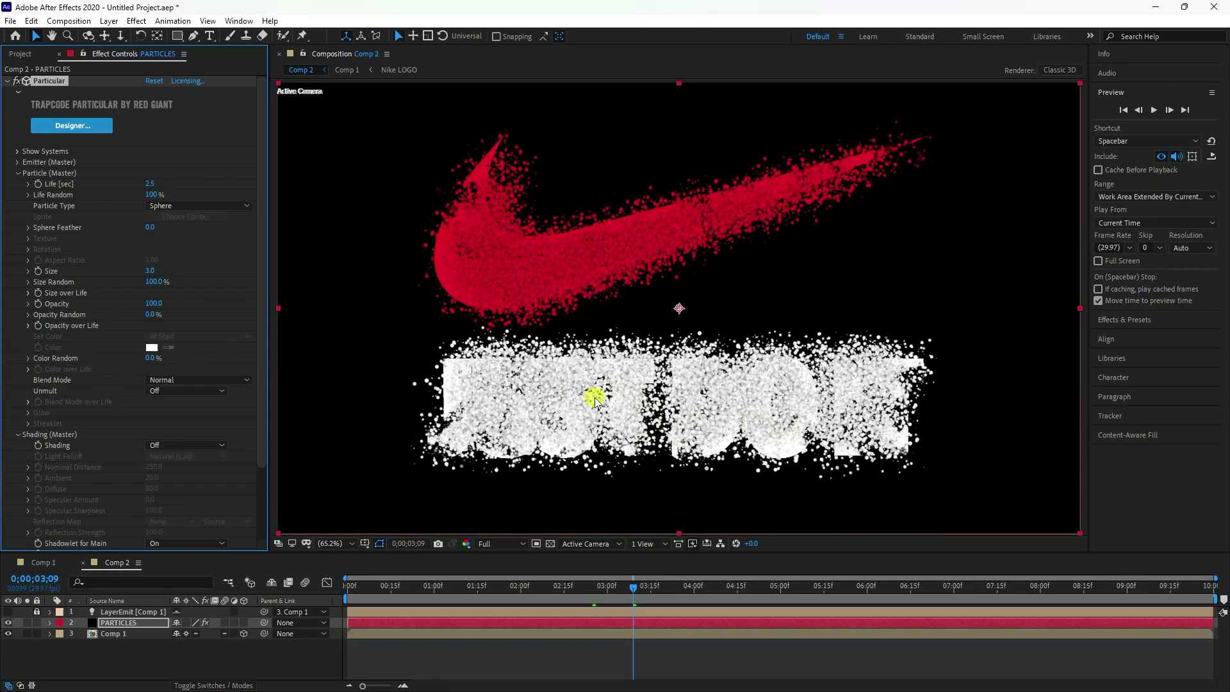
click(17, 173)
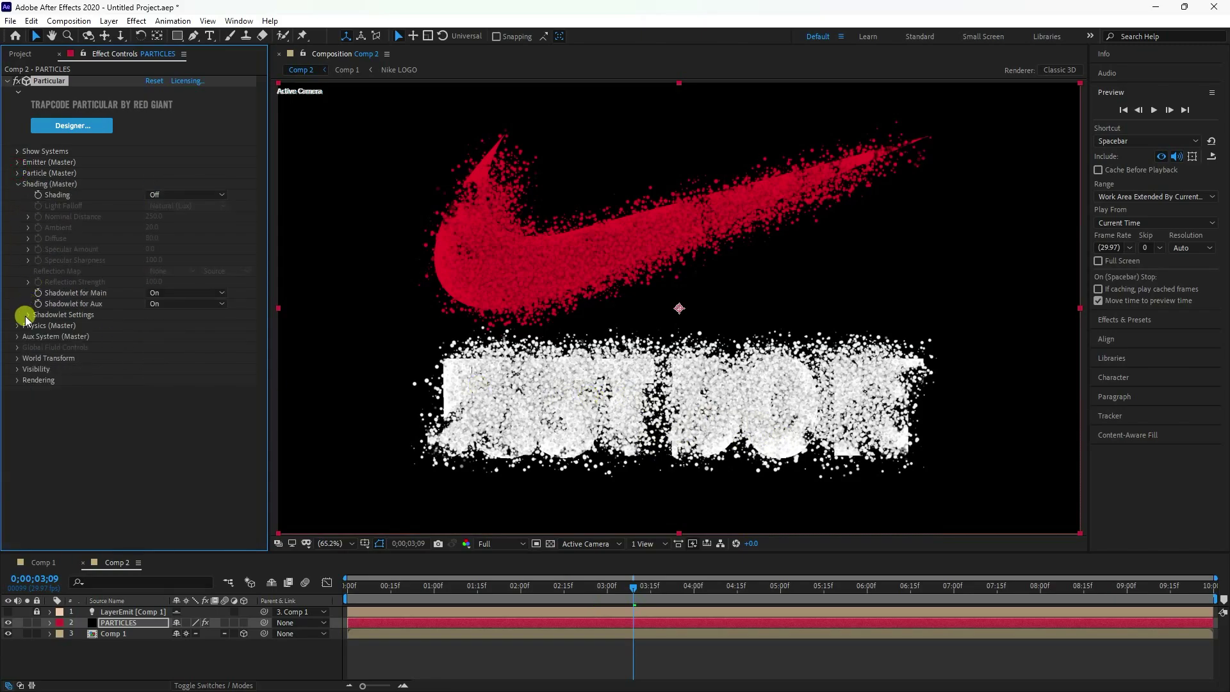
click(18, 184)
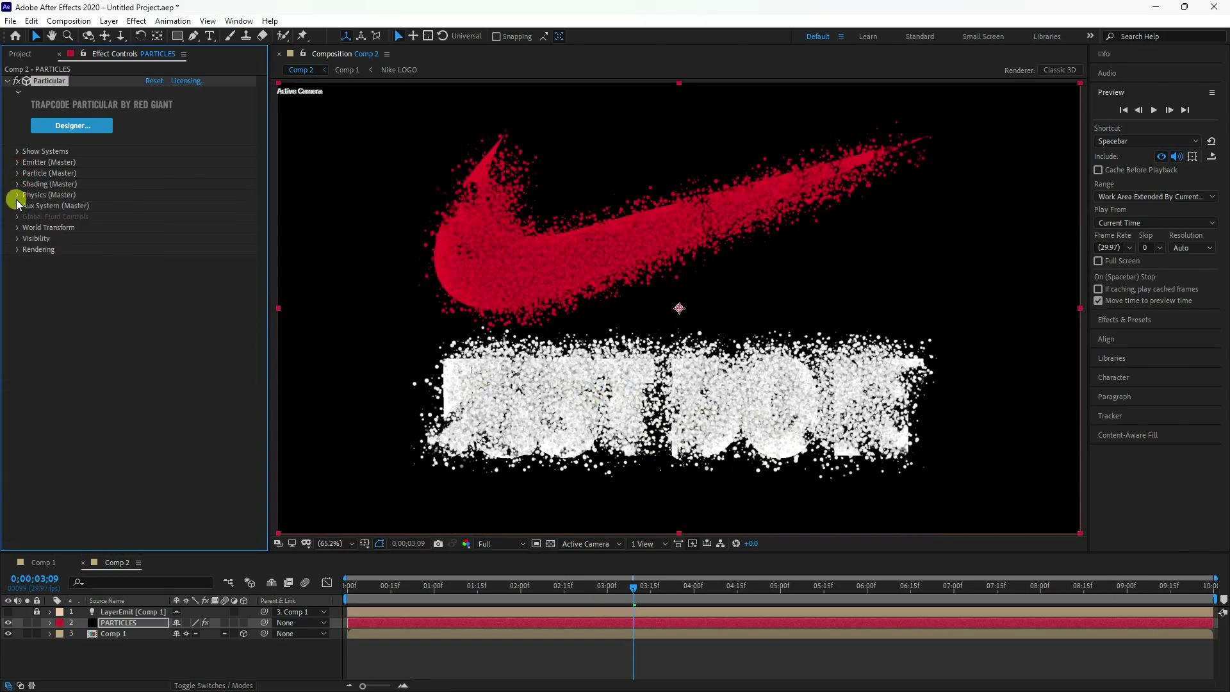
Set Physics Gravity to -50 and Air Wind X to 150, then return to the first frame
click(18, 194)
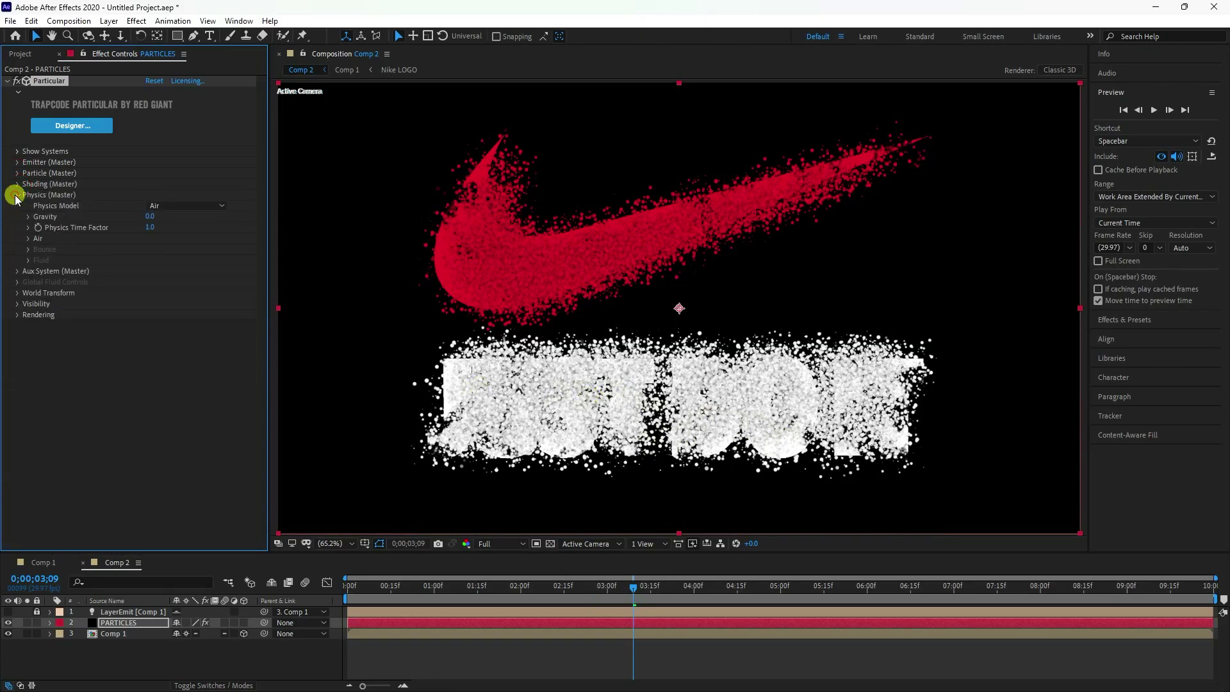
click(152, 217)
key(Return)
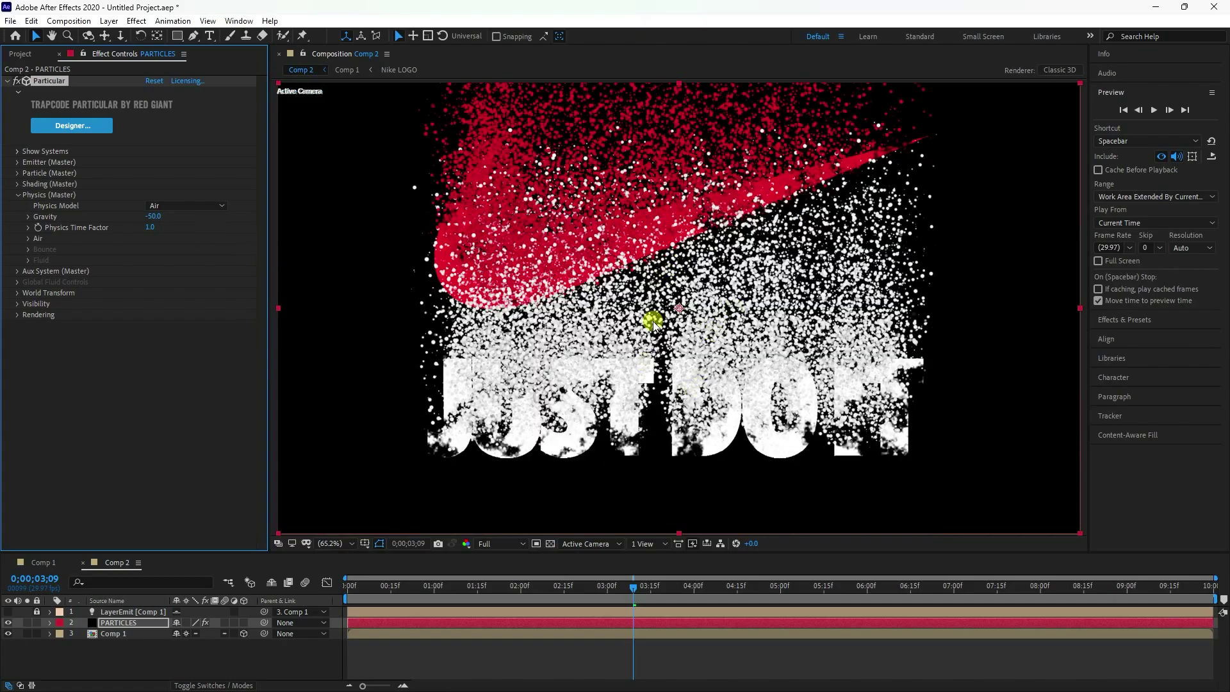
click(28, 238)
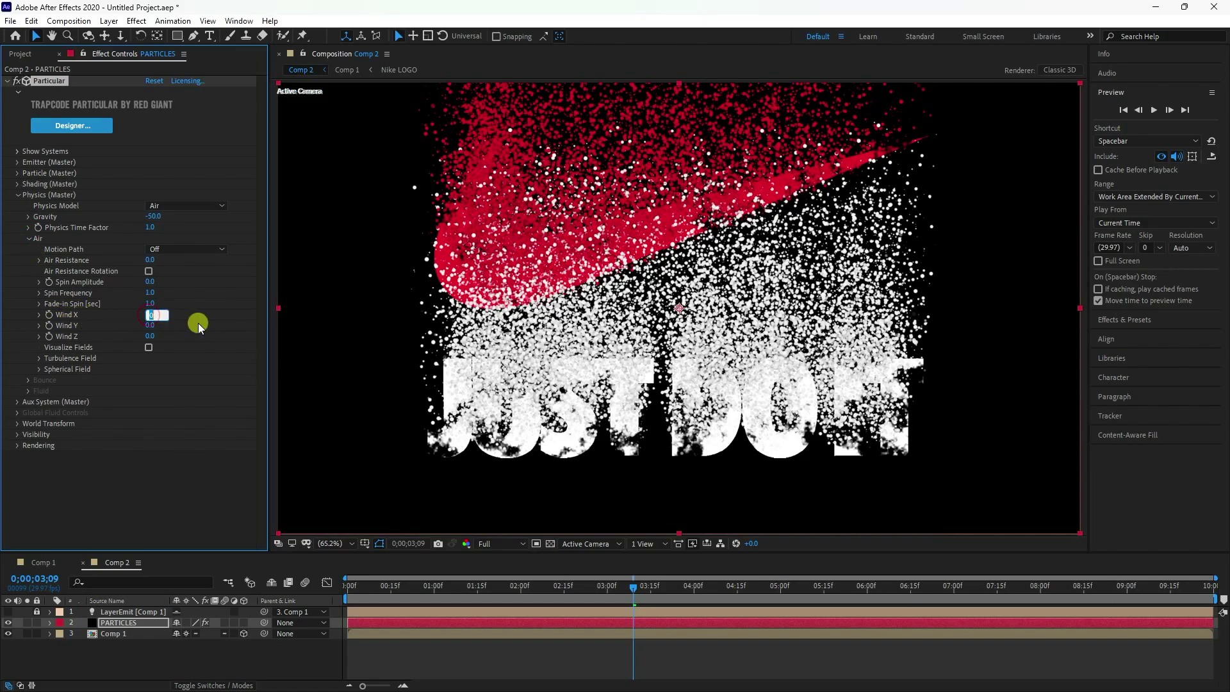
text(150)
key(Return)
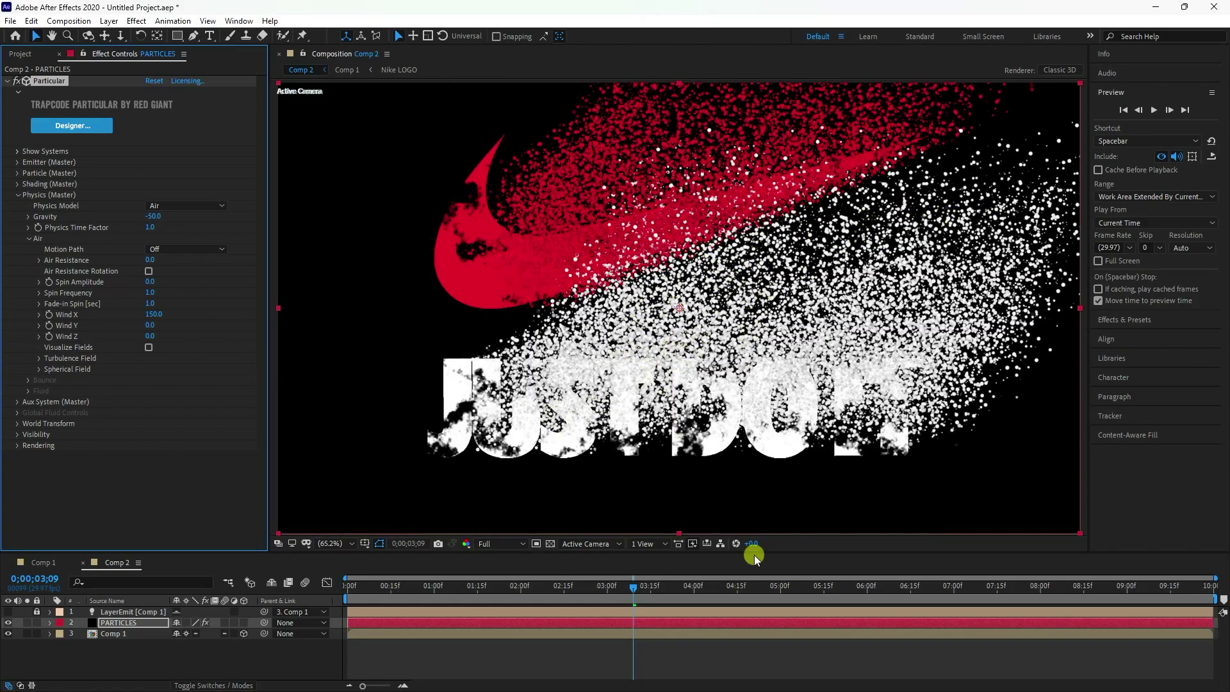
click(1123, 110)
Play the dissolve, switch the viewer resolution to Half, and replay it from the first frame
click(1153, 111)
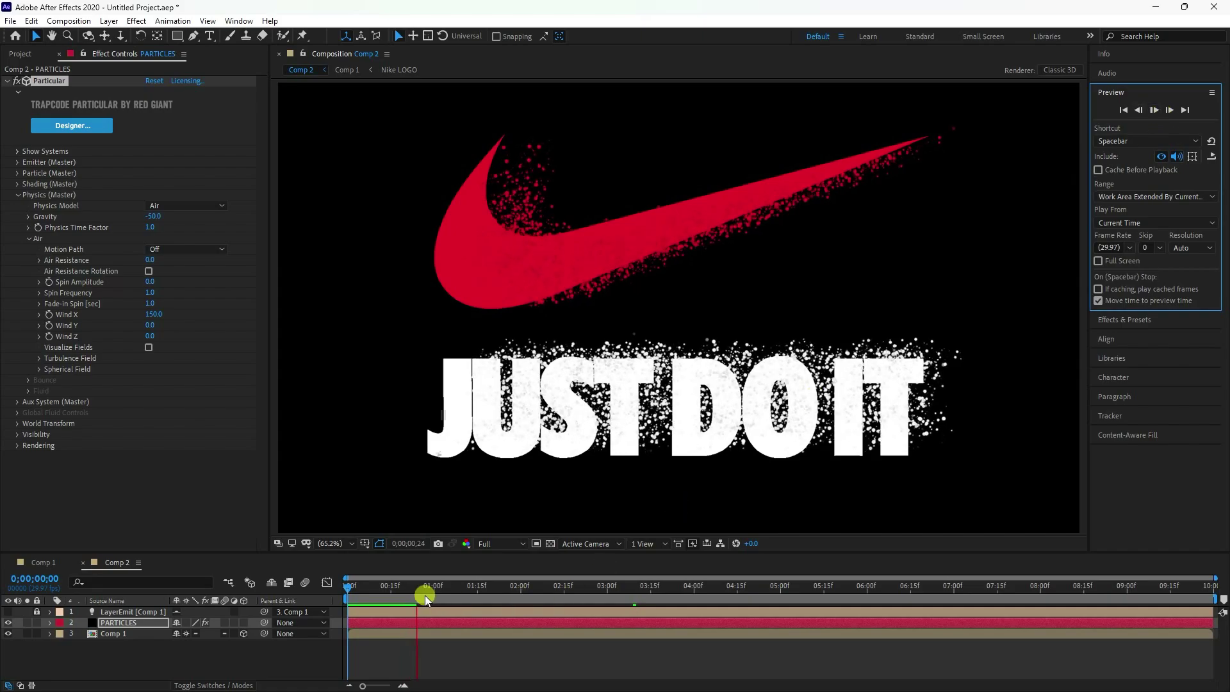
click(1168, 106)
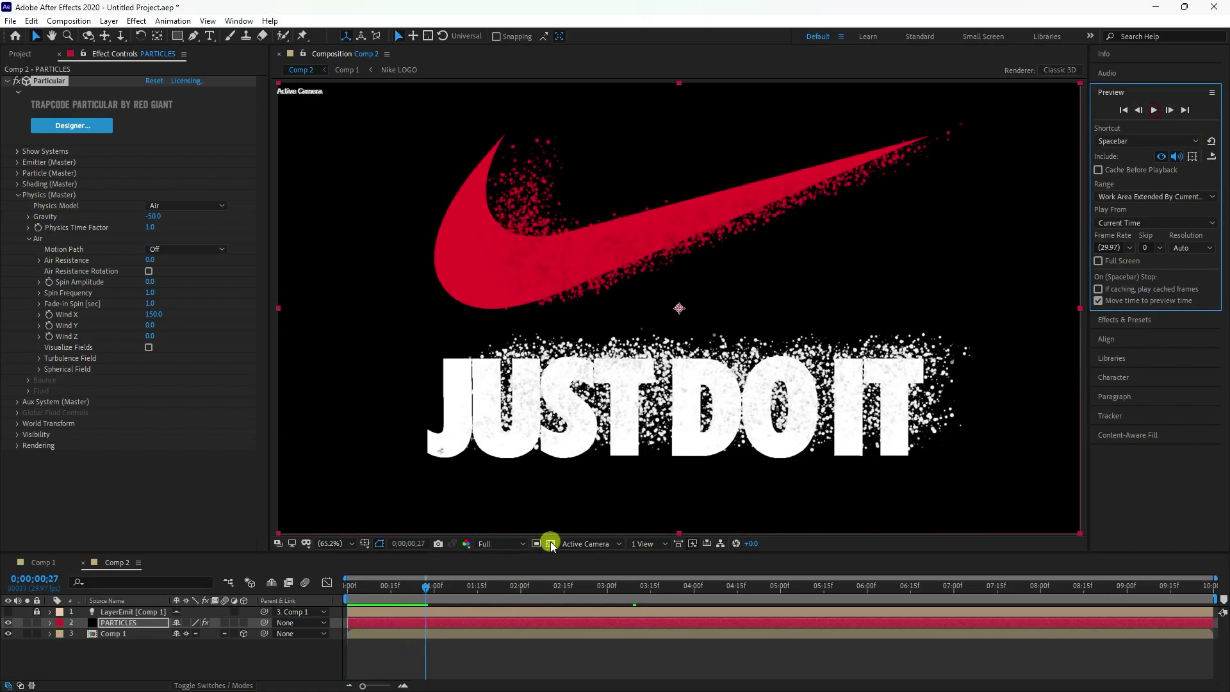
click(496, 543)
click(495, 556)
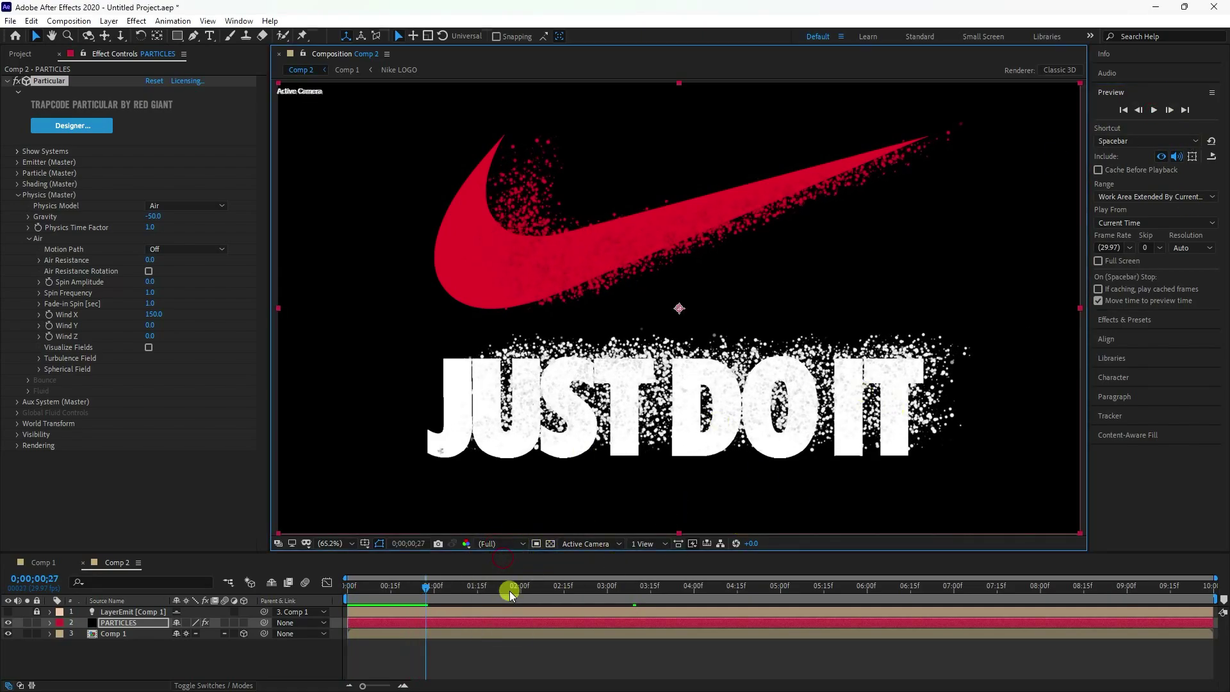
click(498, 543)
click(504, 584)
click(1123, 110)
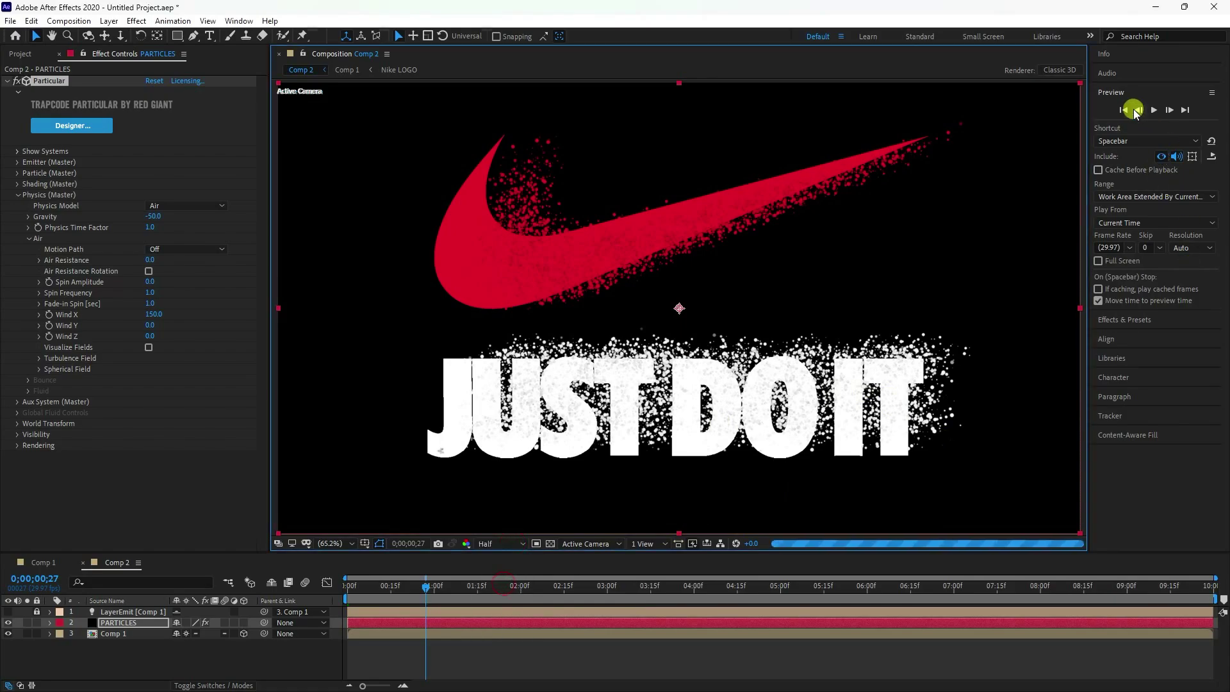
click(1154, 110)
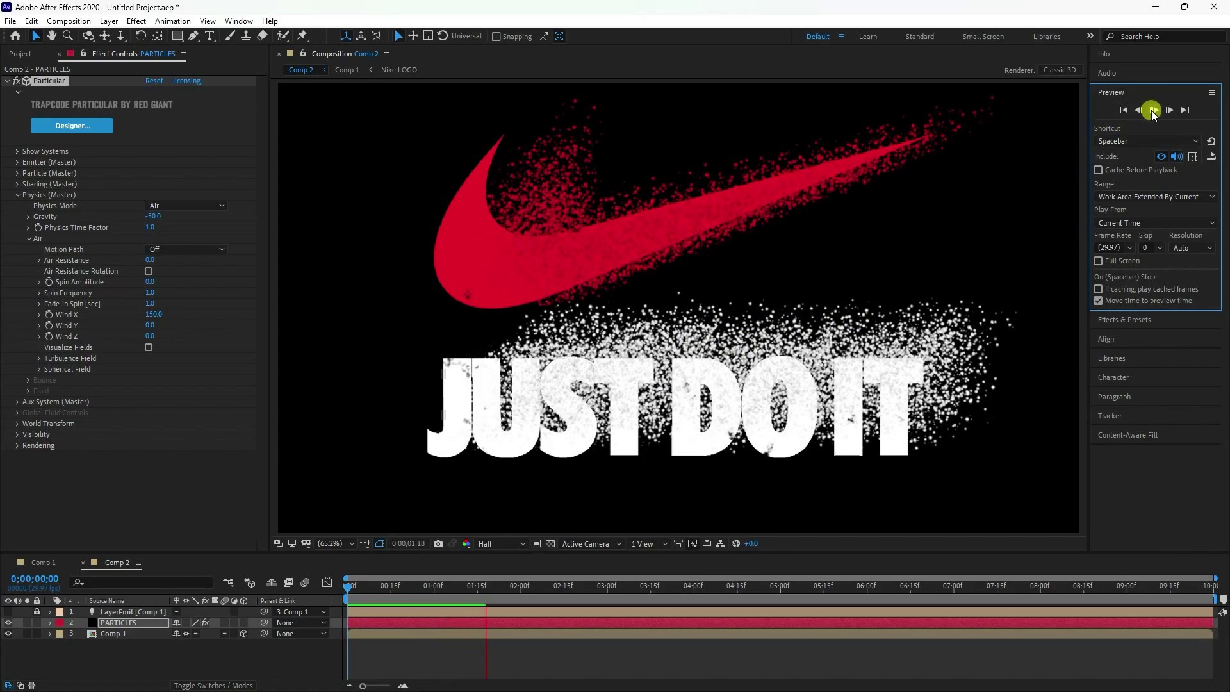
click(1154, 110)
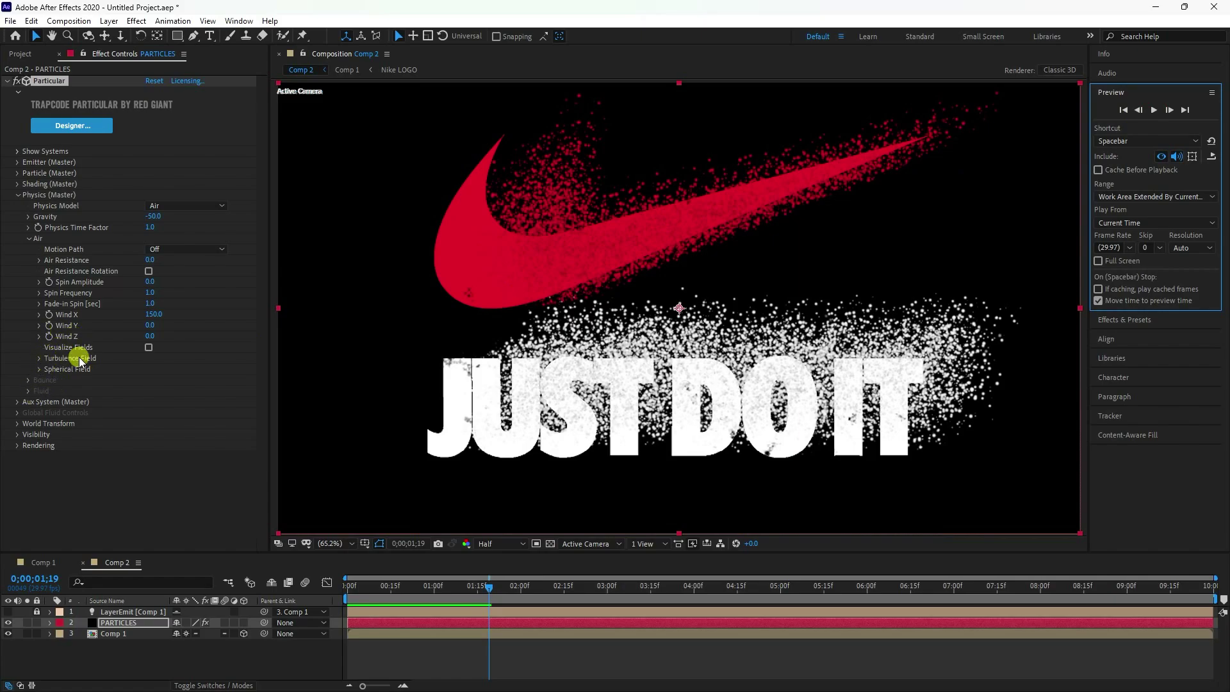
Set Turbulence Field Affect Size to 30 and Affect Position to 200, then replay from the start
click(39, 359)
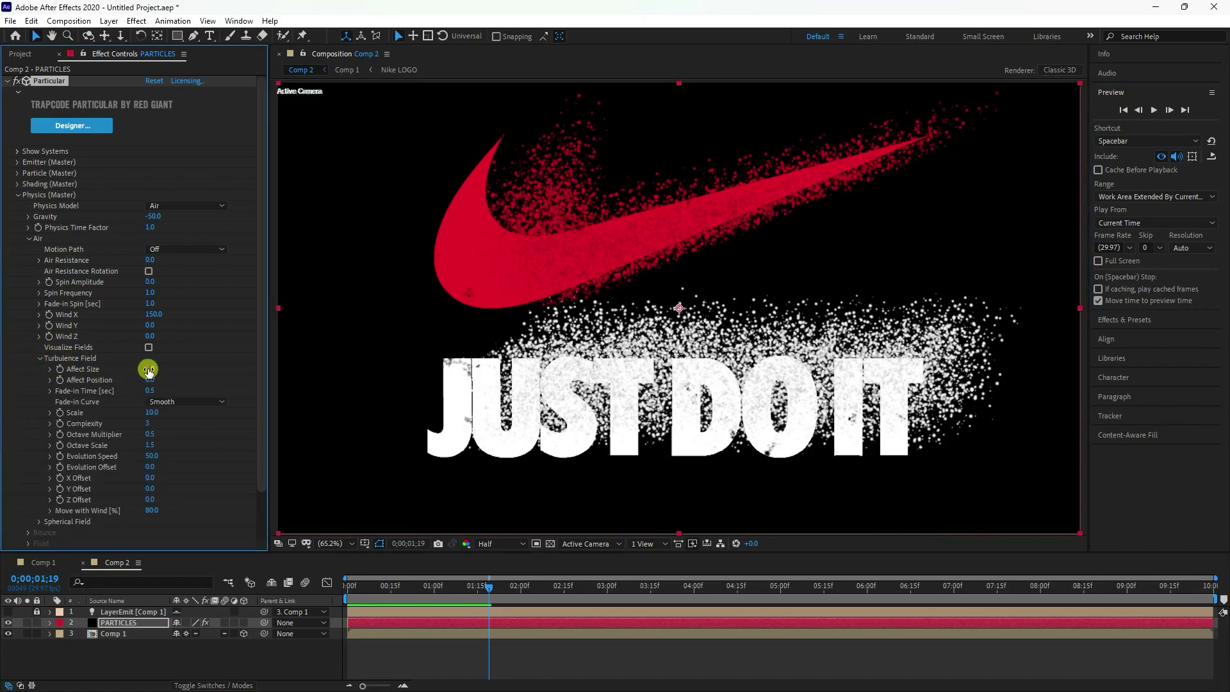
click(148, 369)
click(151, 379)
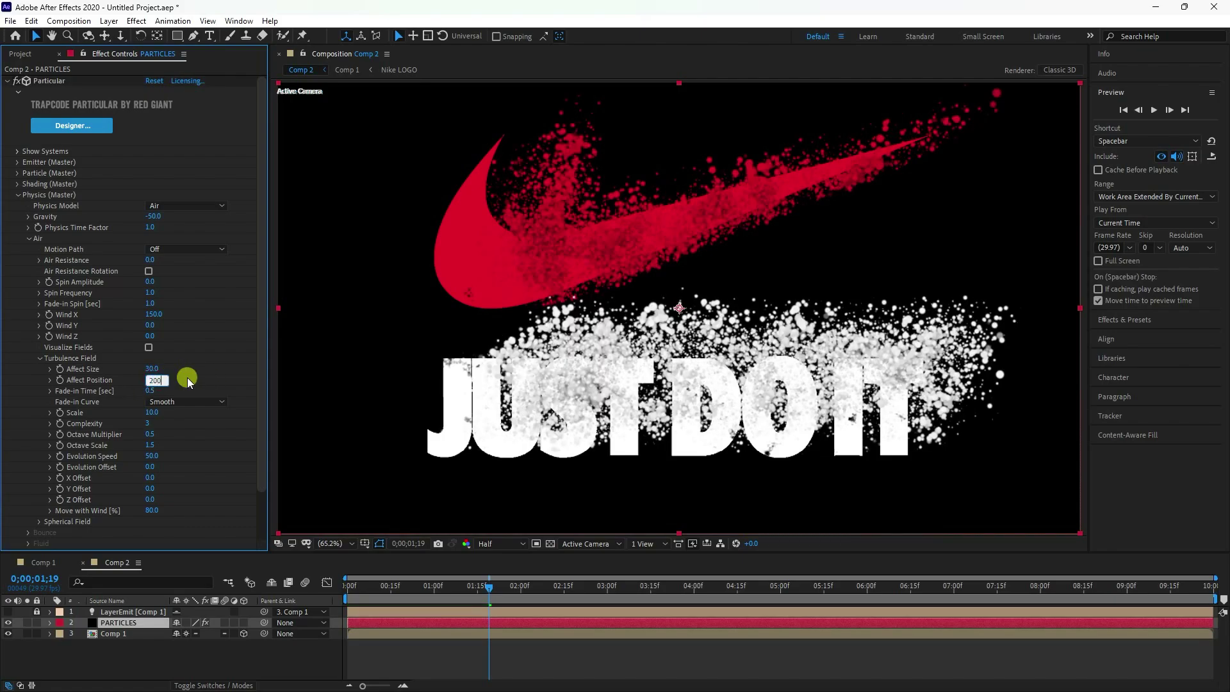
key(Return)
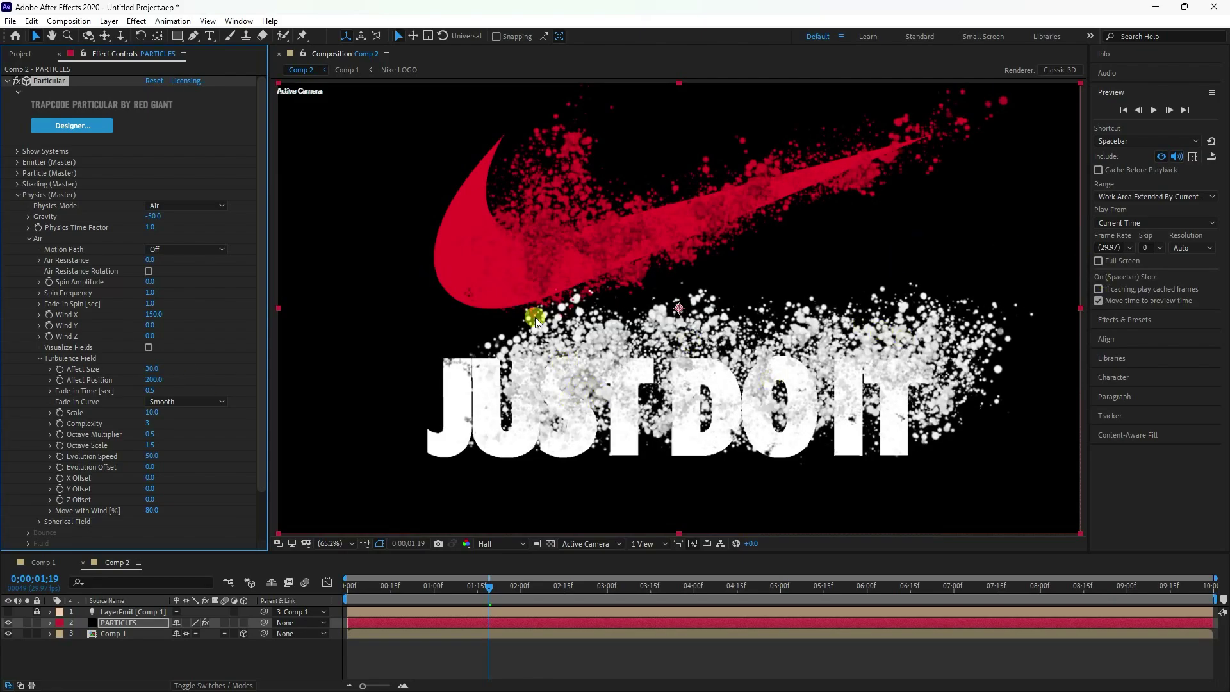
click(1126, 111)
click(1154, 110)
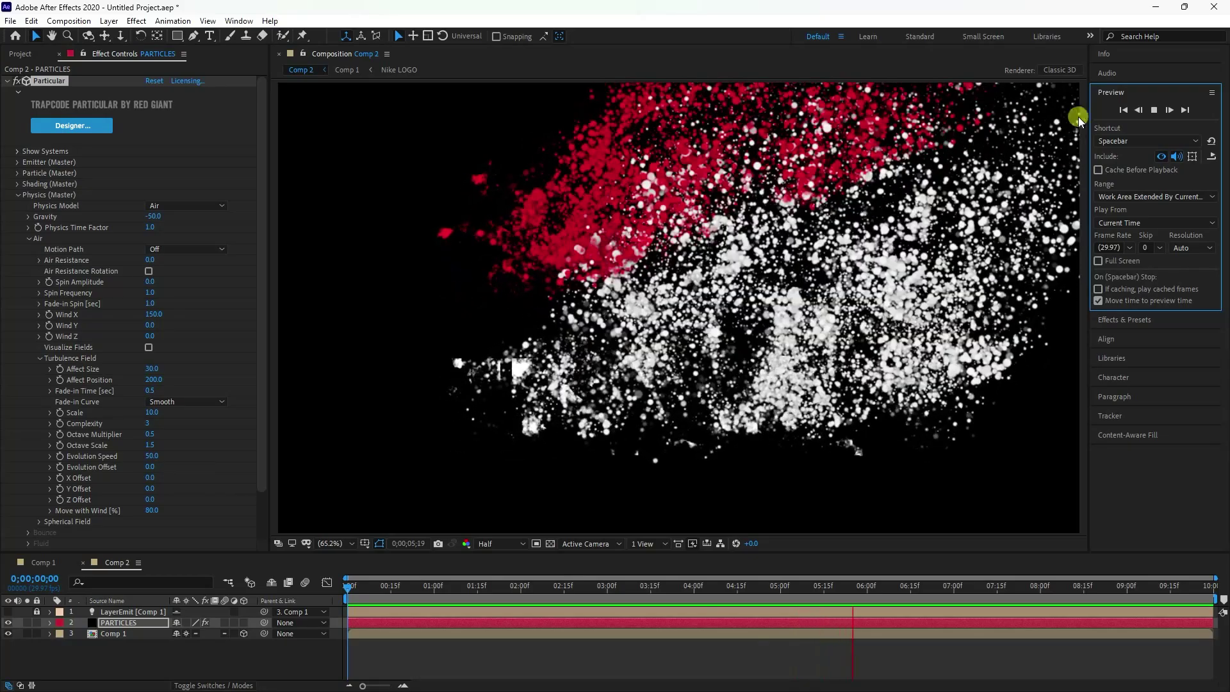
Find the Glow effect and apply it to the PARTICLES layer
click(1140, 110)
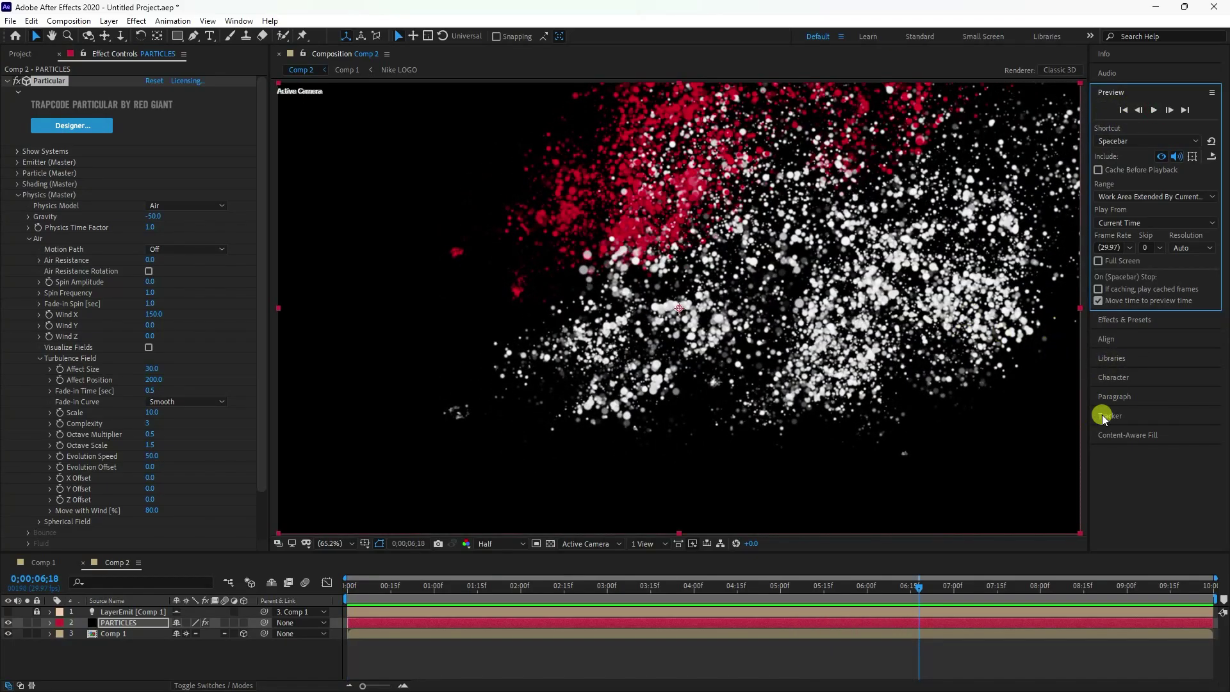
click(1110, 319)
click(1134, 128)
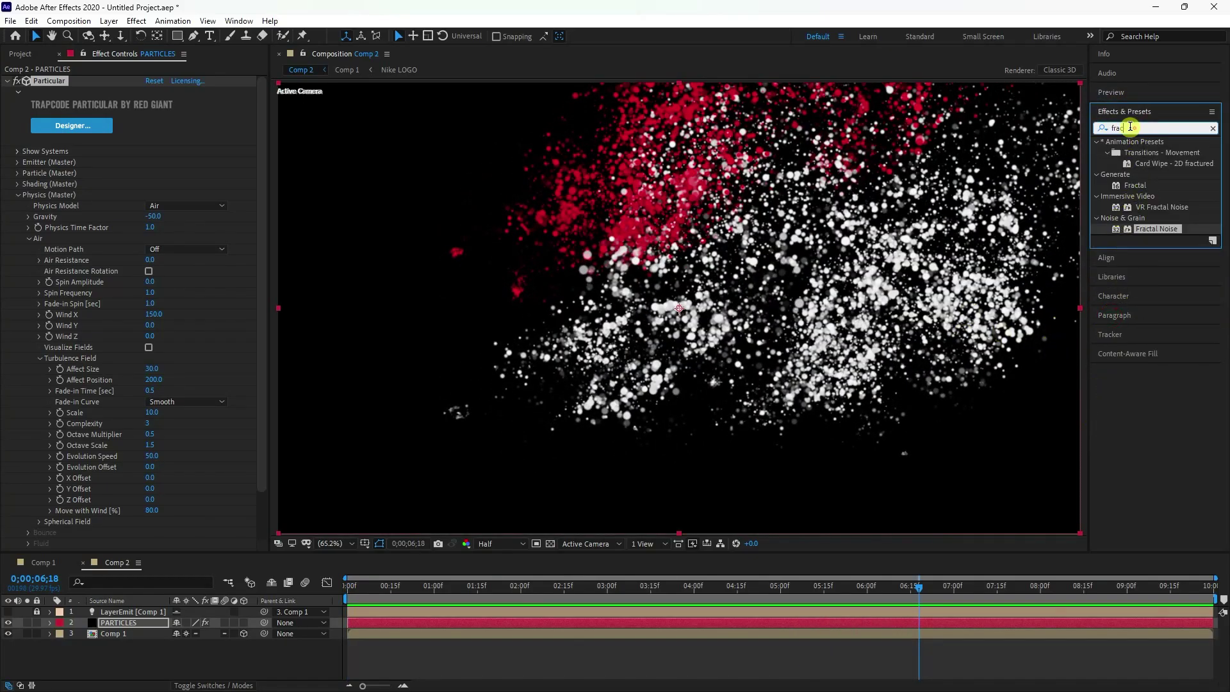
text(glow)
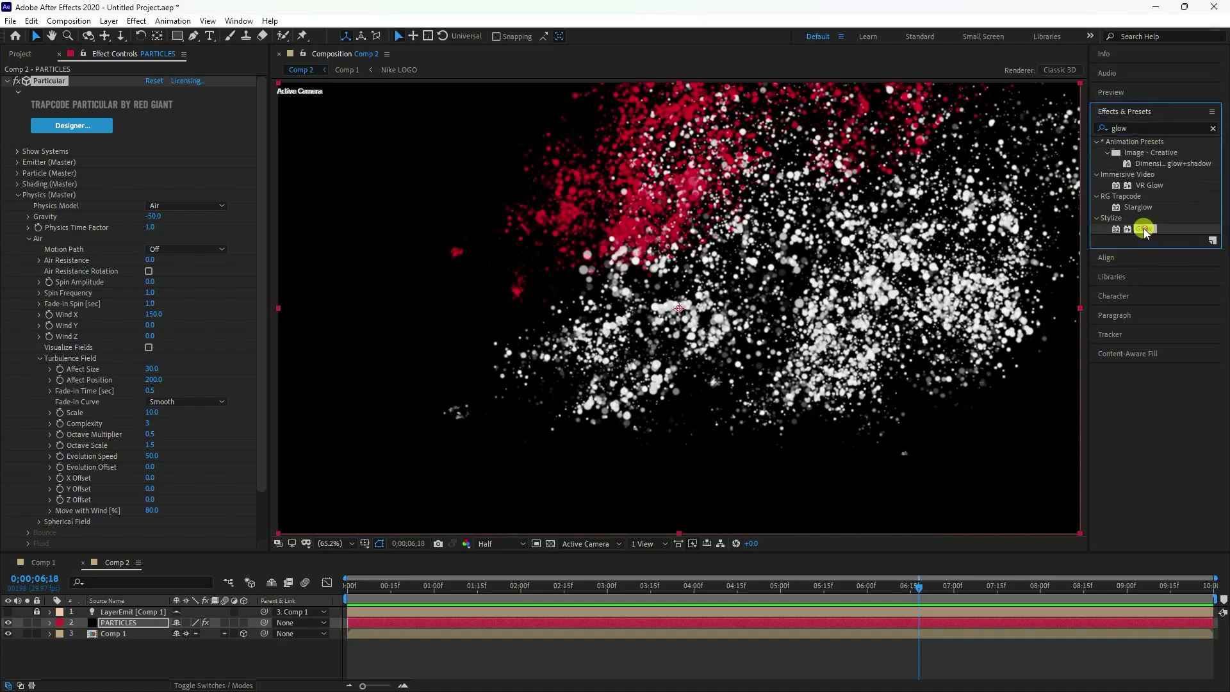
drag(1144, 228, 119, 628)
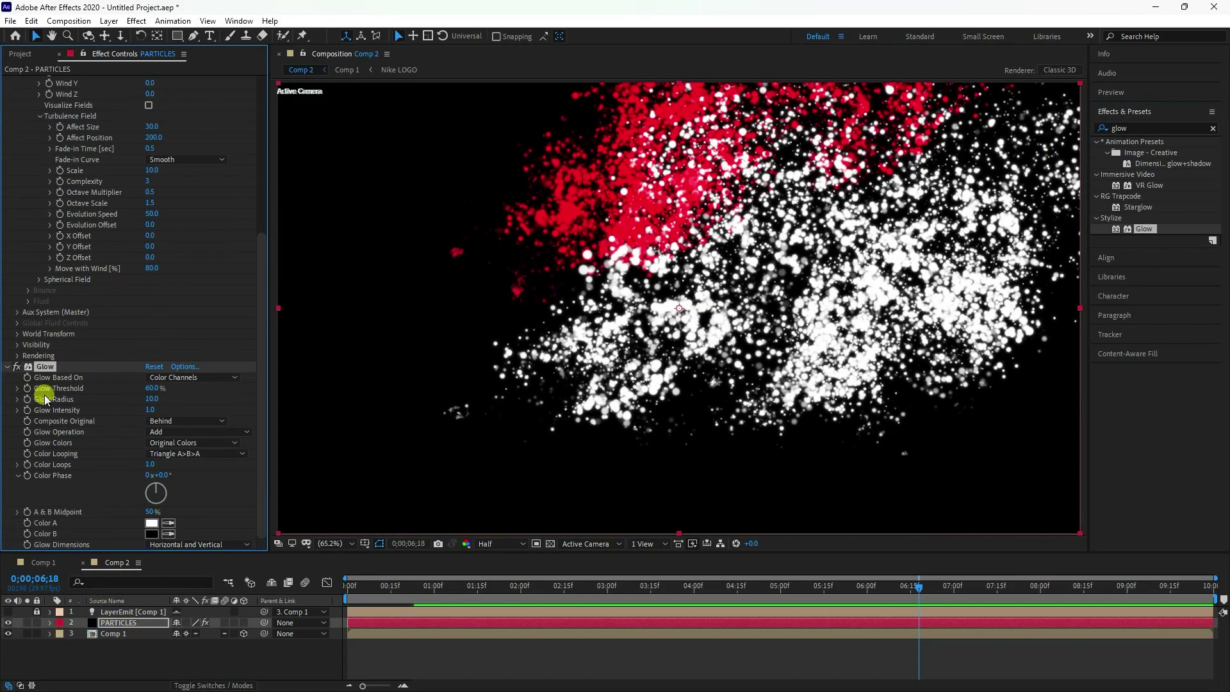
Set Glow Threshold 100, Radius 100, and Intensity 2, then view the frame at 02:11
click(154, 388)
text(100)
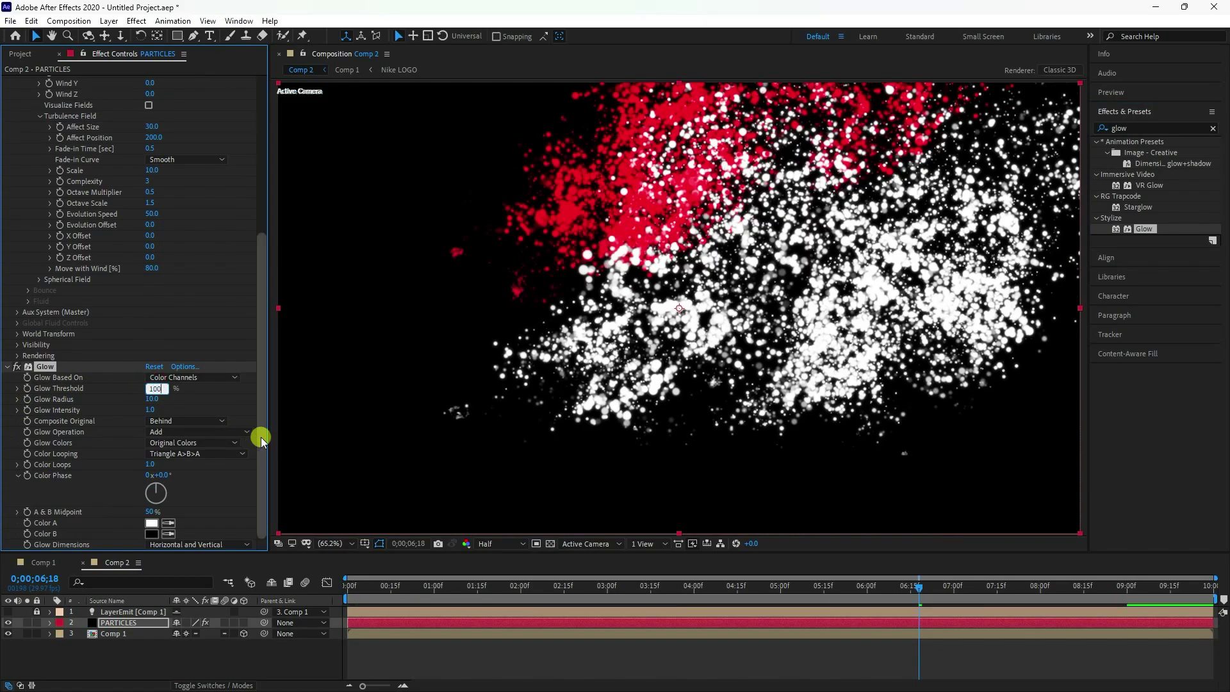
key(Tab)
text(100)
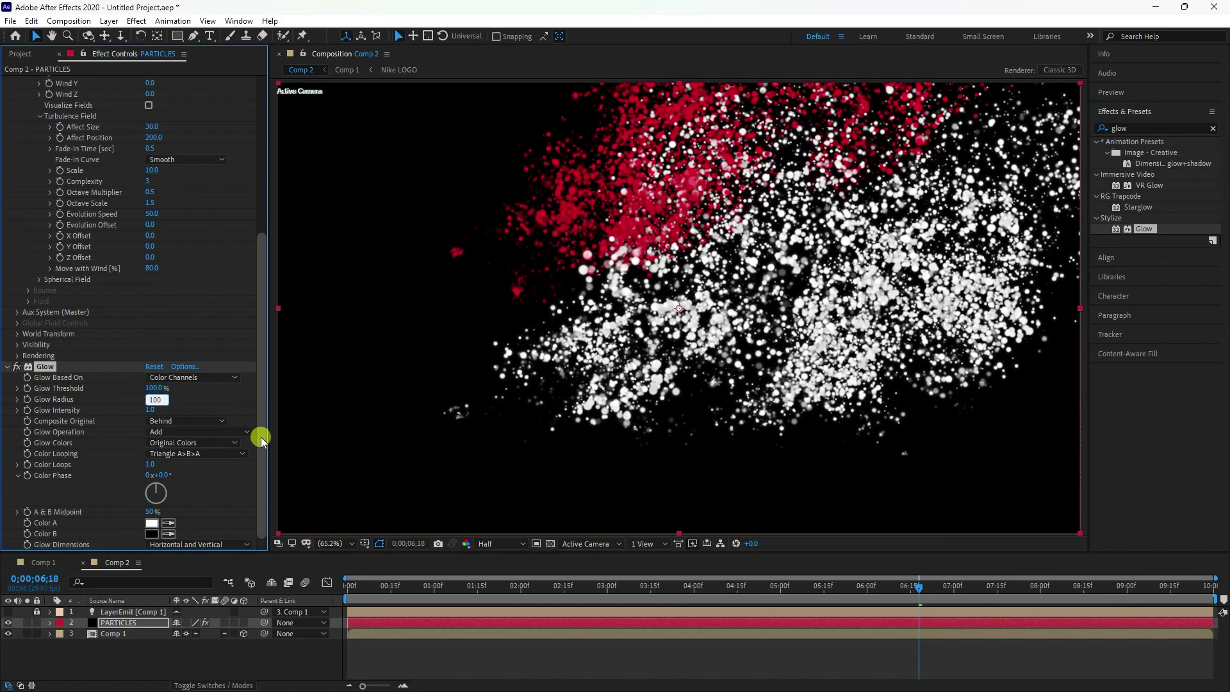
key(Tab)
text(2)
key(Return)
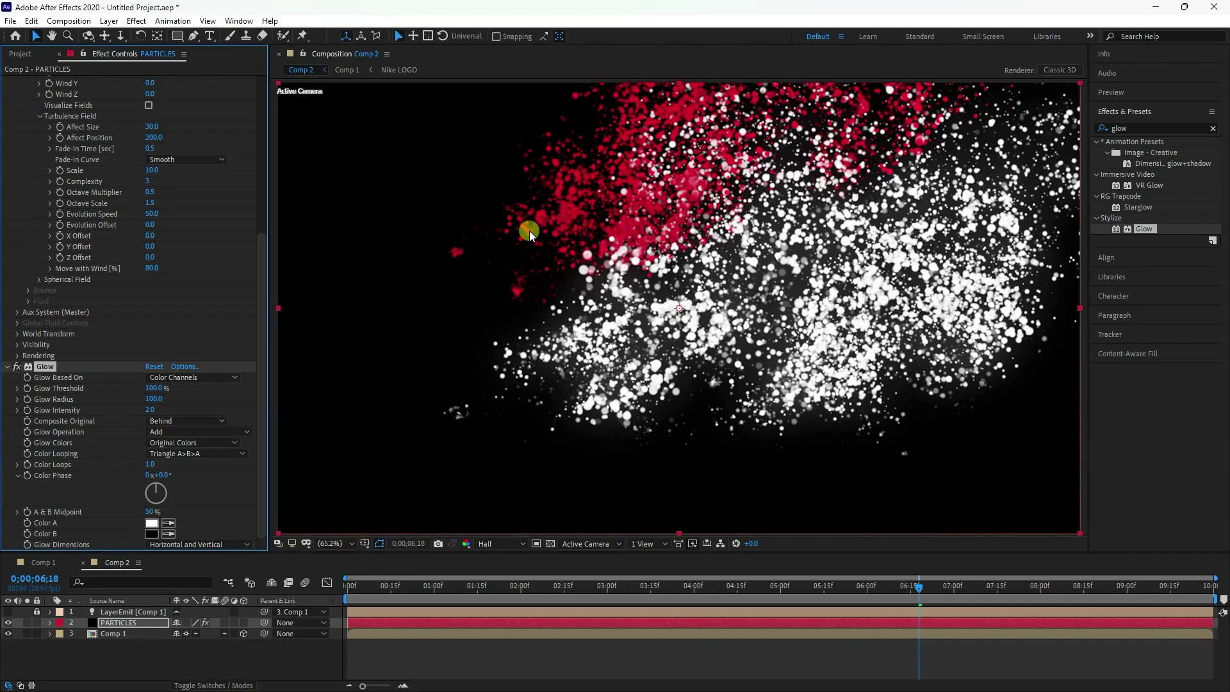
drag(522, 593, 553, 587)
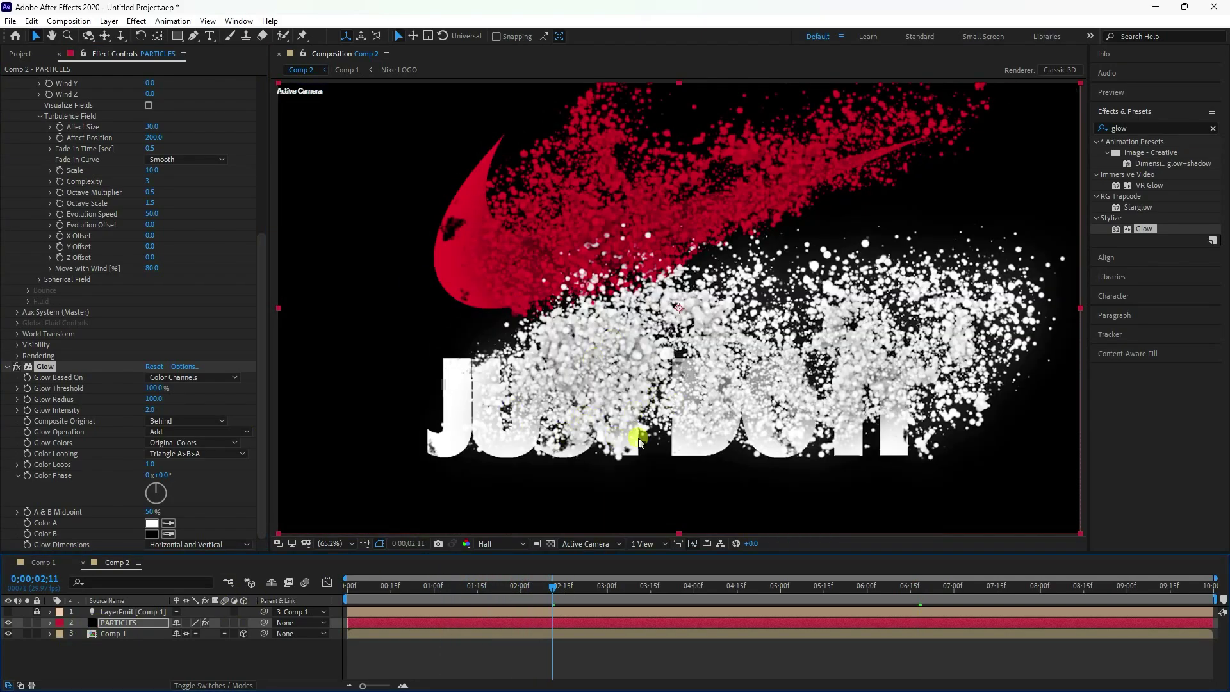
click(123, 625)
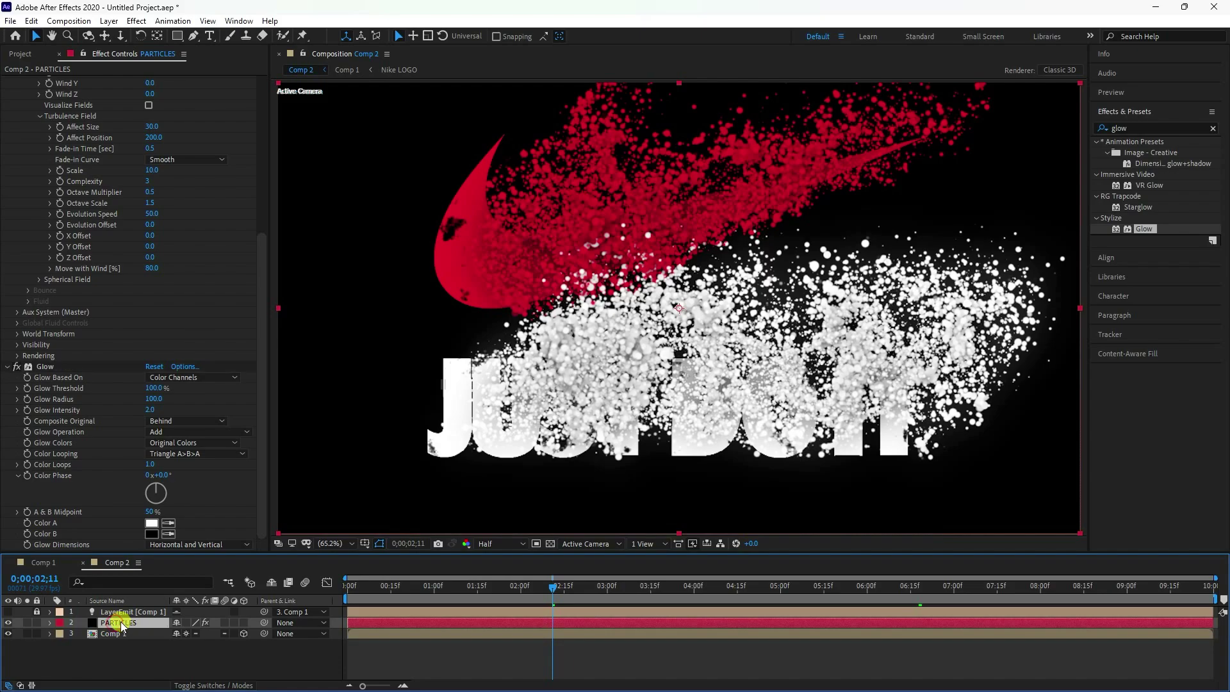
Duplicate PARTICLES, rename the copy PARTICLES 2, and hide the original layer
key(ctrl+d)
click(118, 633)
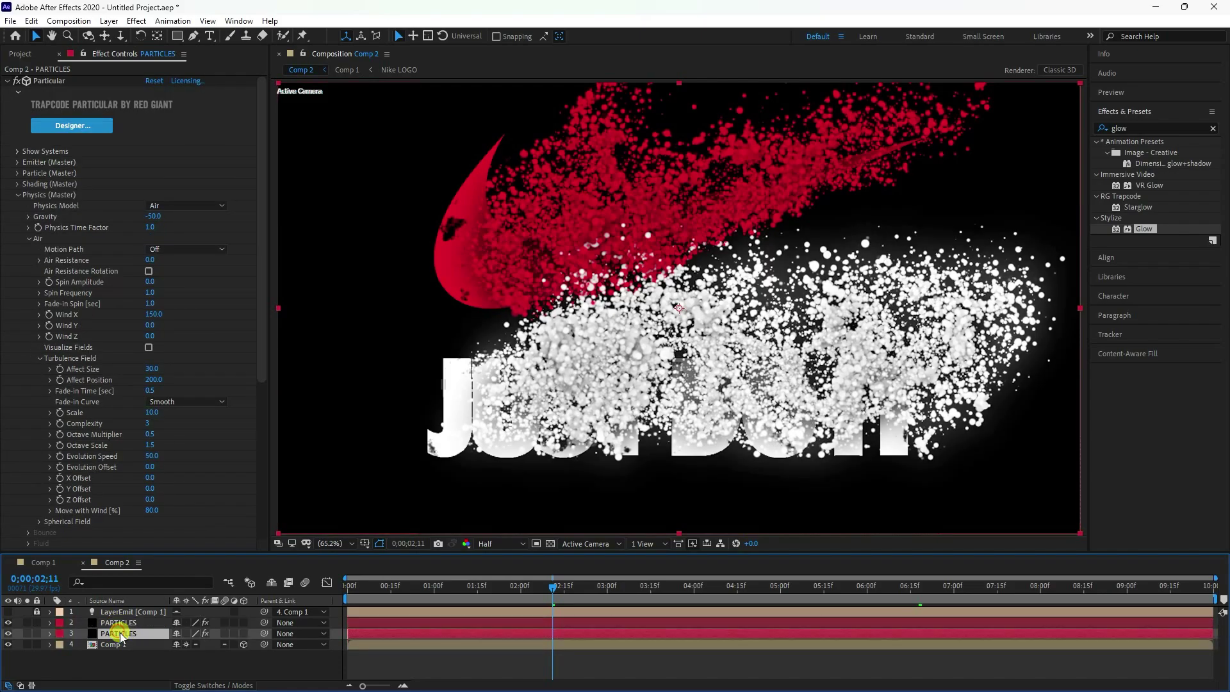
right_click(119, 632)
click(158, 609)
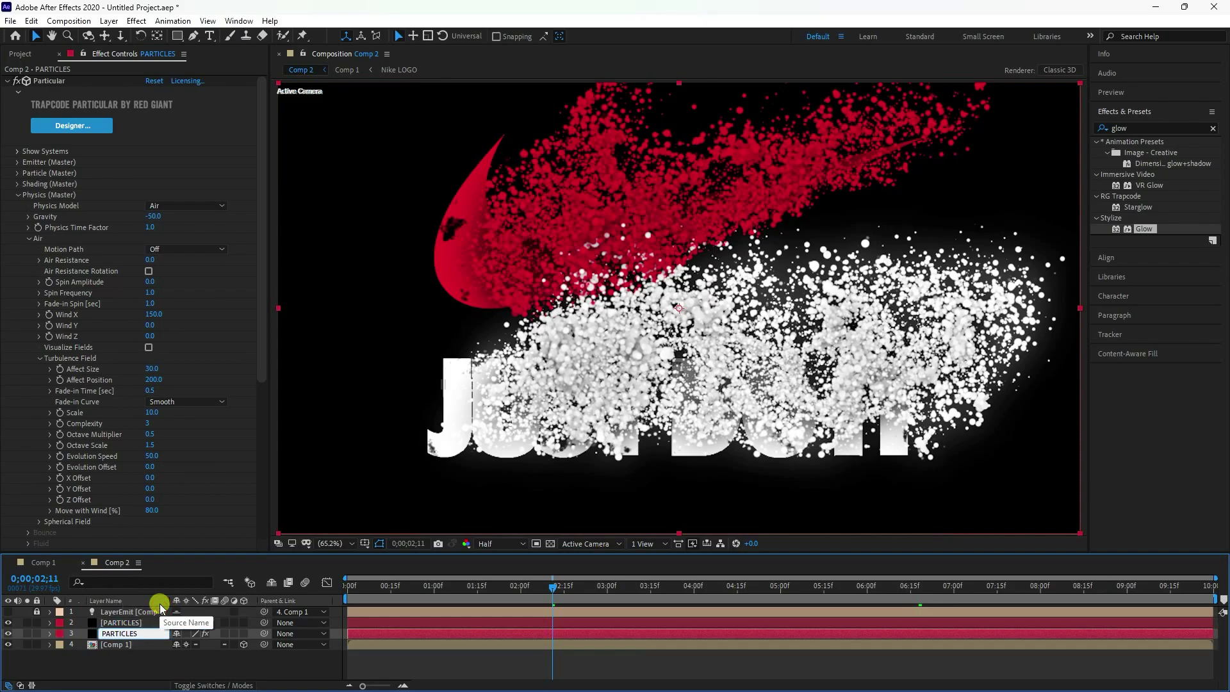
key(Return)
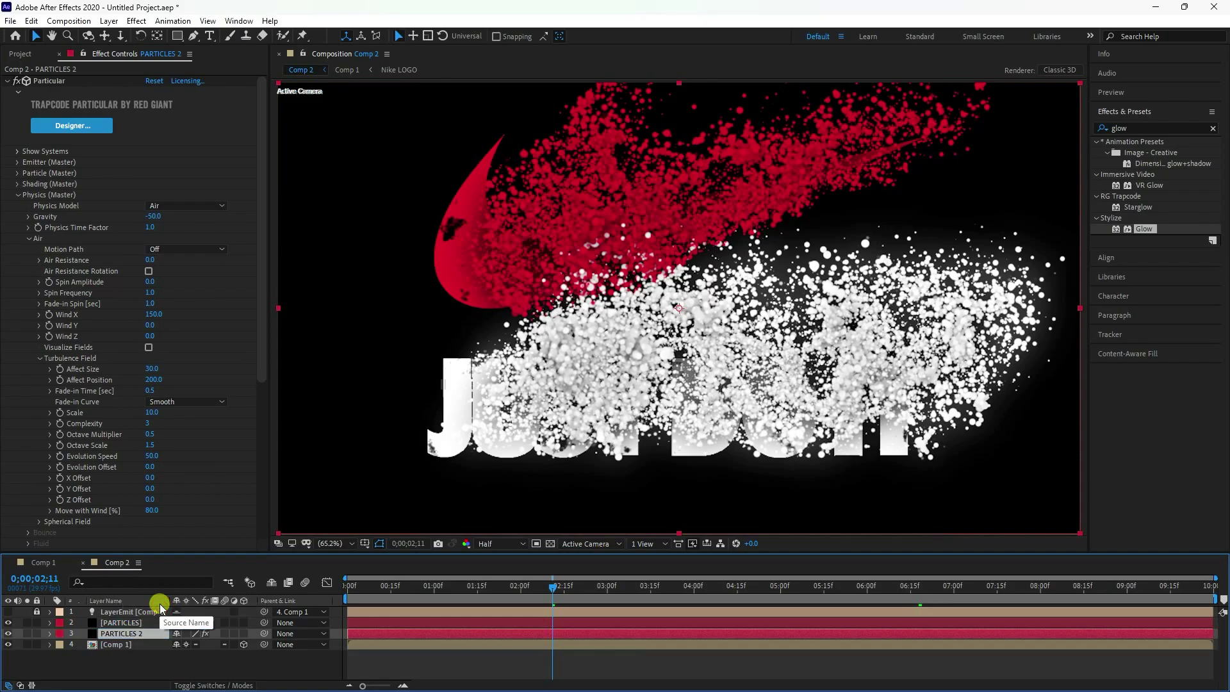
click(8, 622)
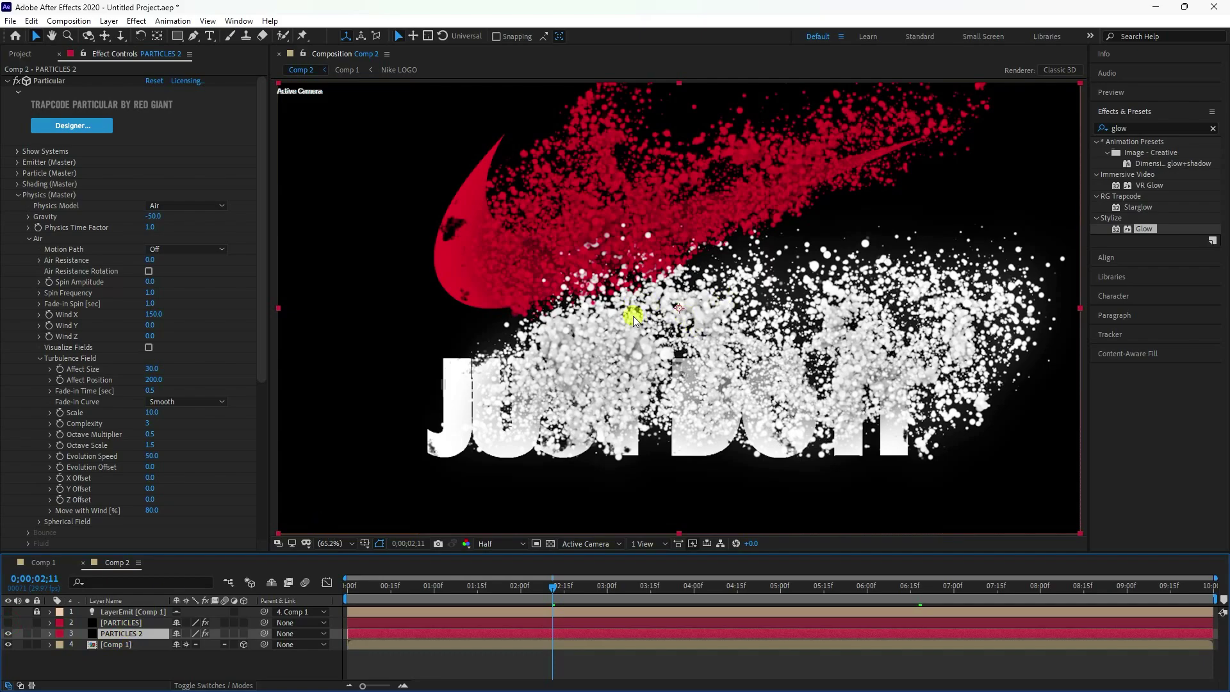
Set the PARTICLES 2 emitter Velocity to 10
click(18, 195)
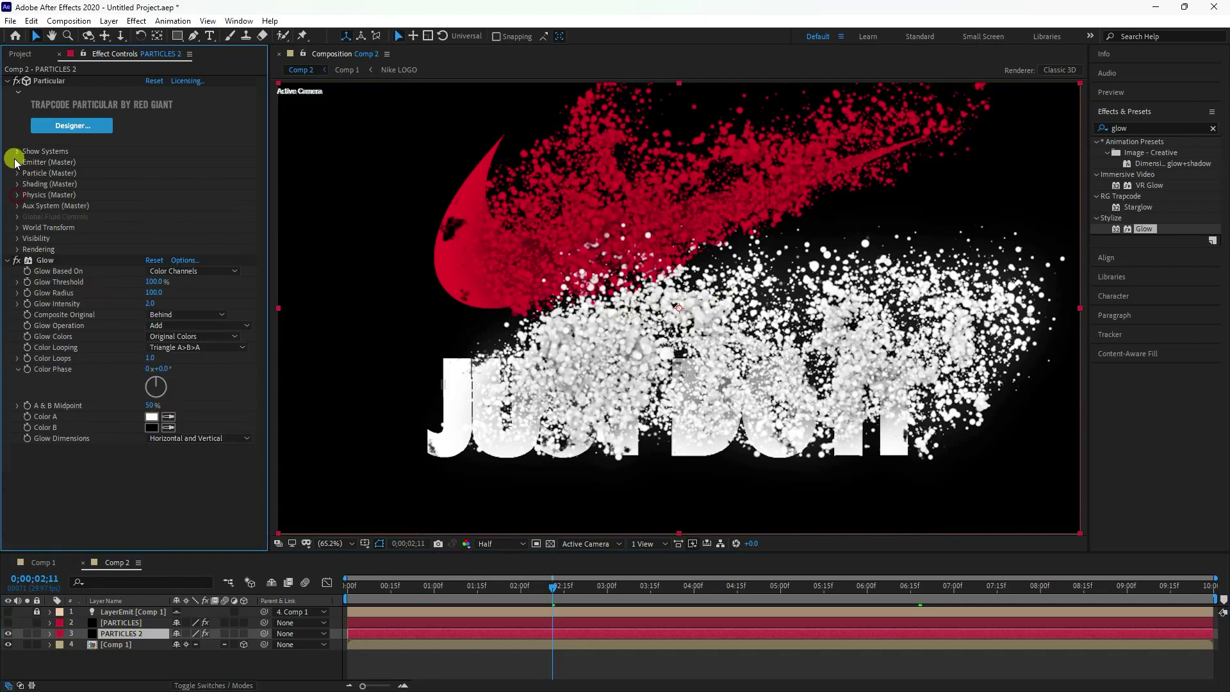
click(17, 163)
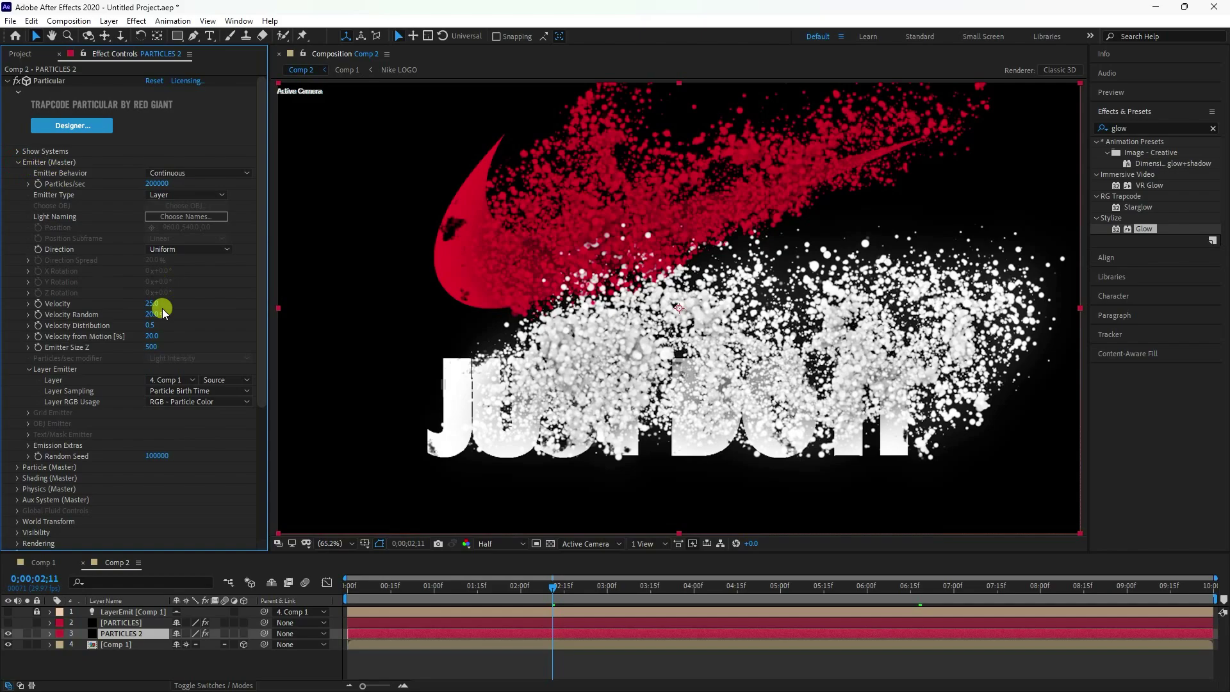
text(10)
key(Return)
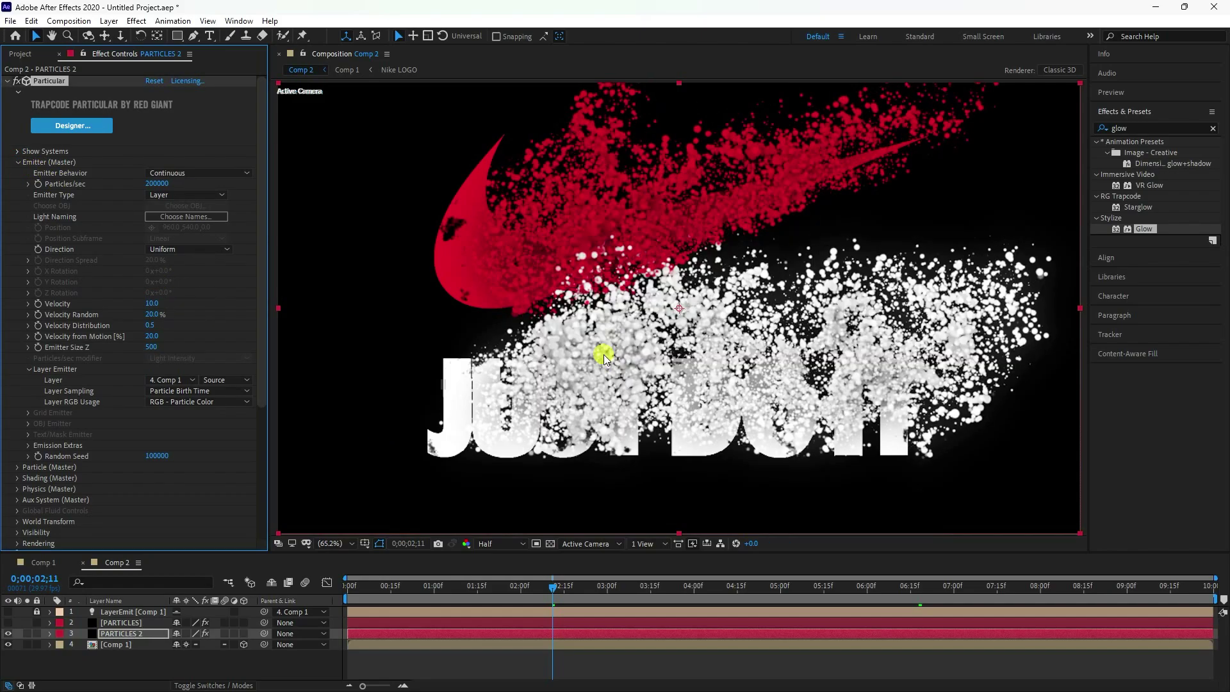
Set PARTICLES 2 particle Life to 2 seconds and Size to 1
click(16, 162)
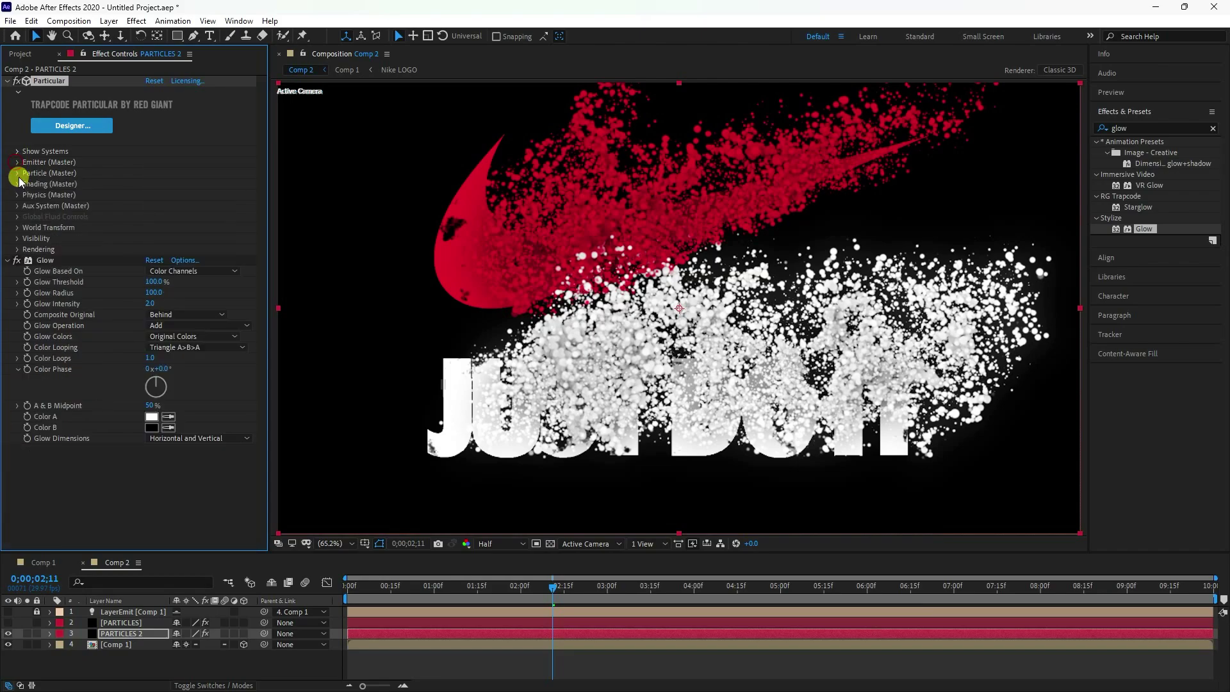
click(17, 173)
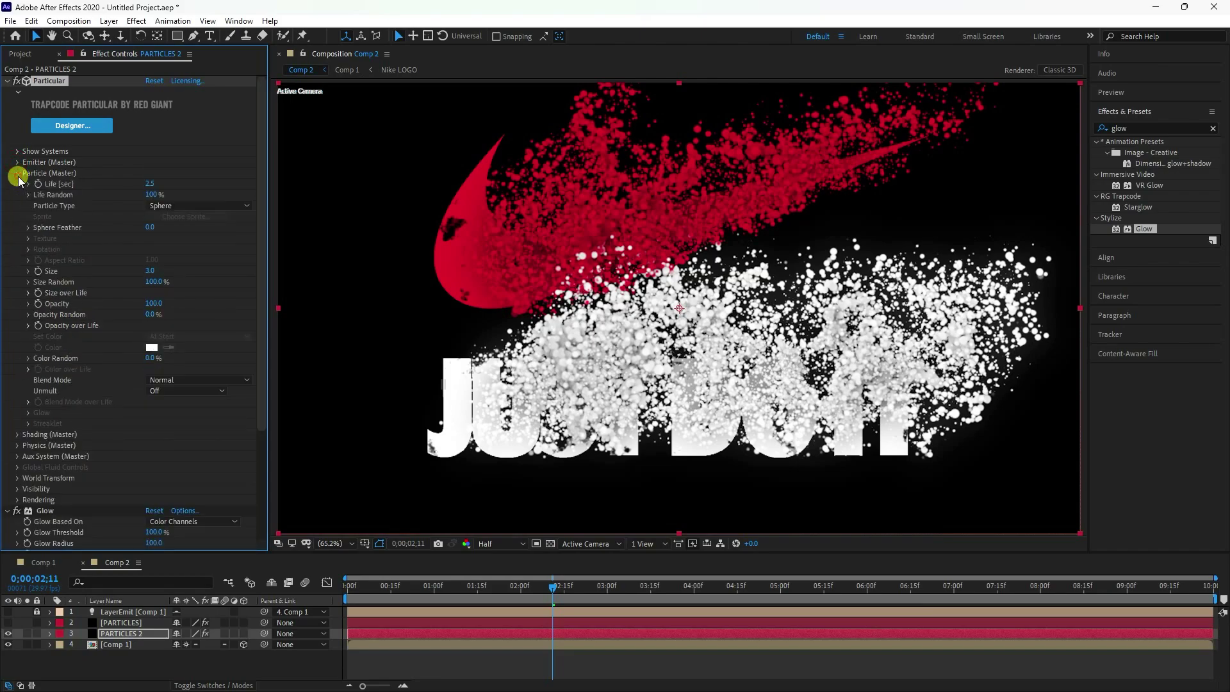
click(149, 184)
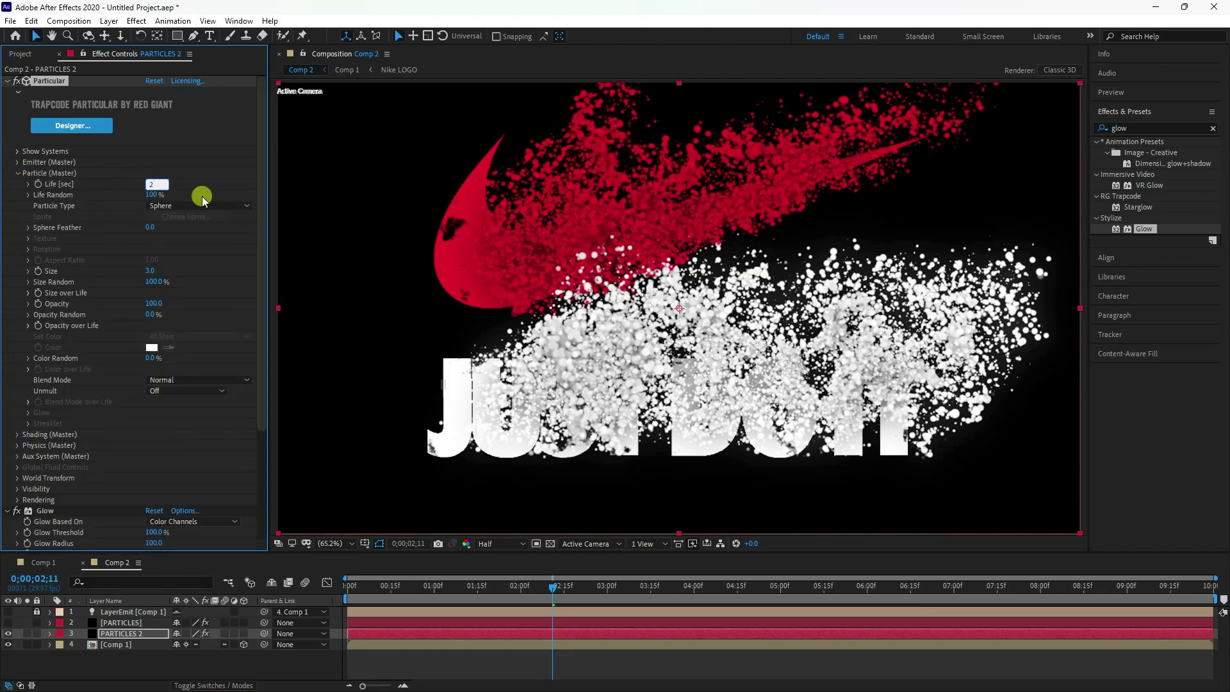
key(Return)
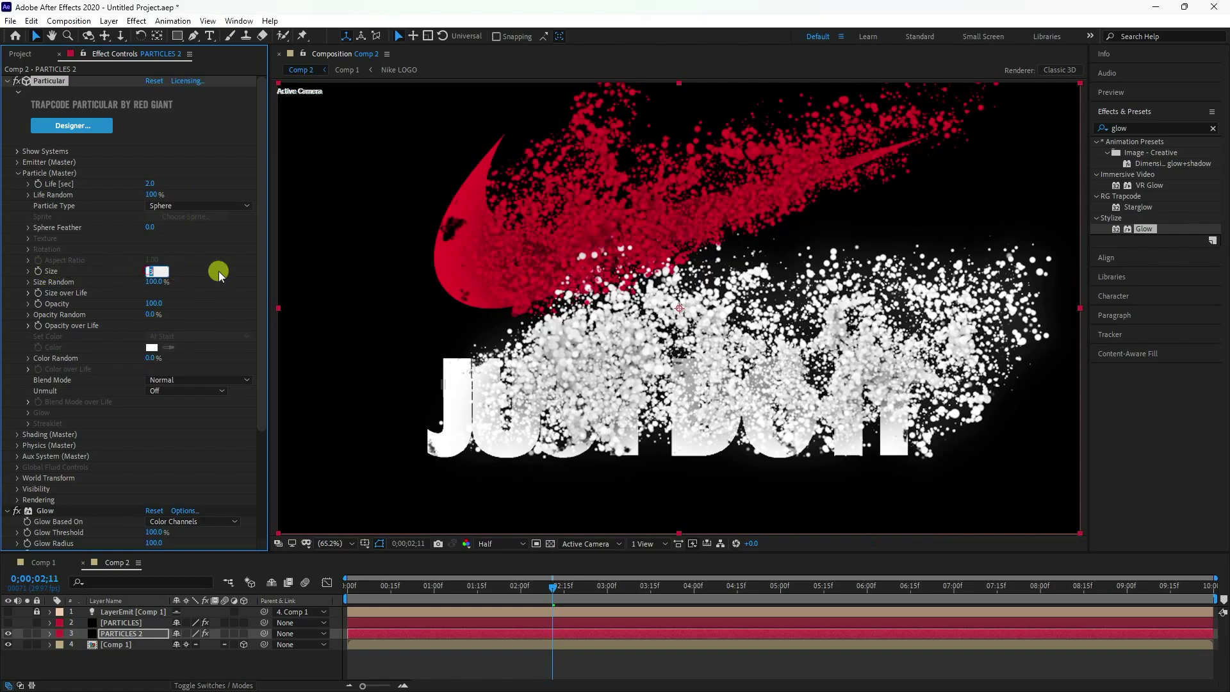
text(1)
key(Return)
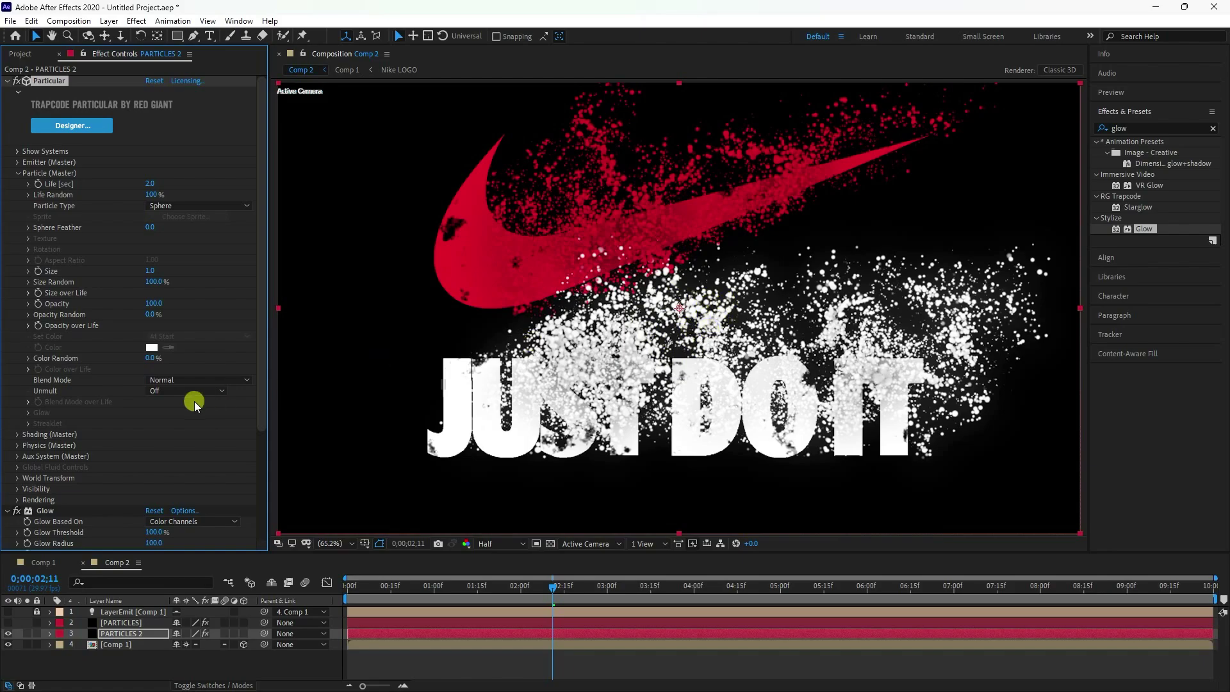
scroll(105, 436, down, 6)
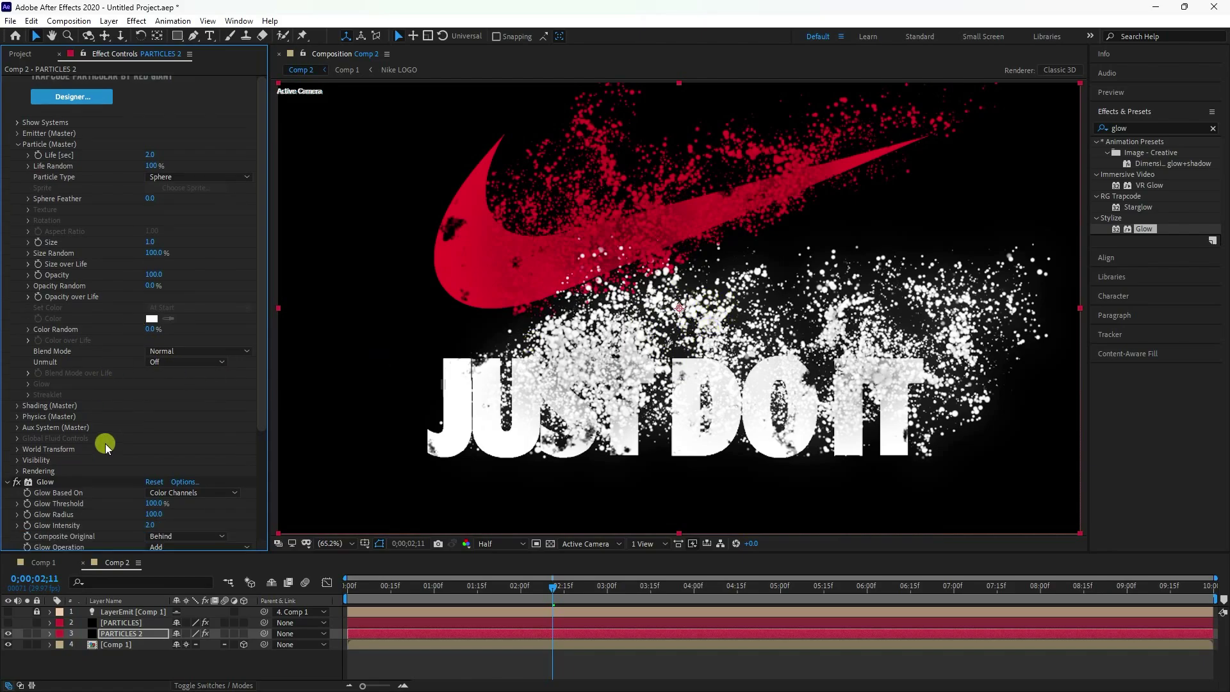
scroll(16, 359, up, 5)
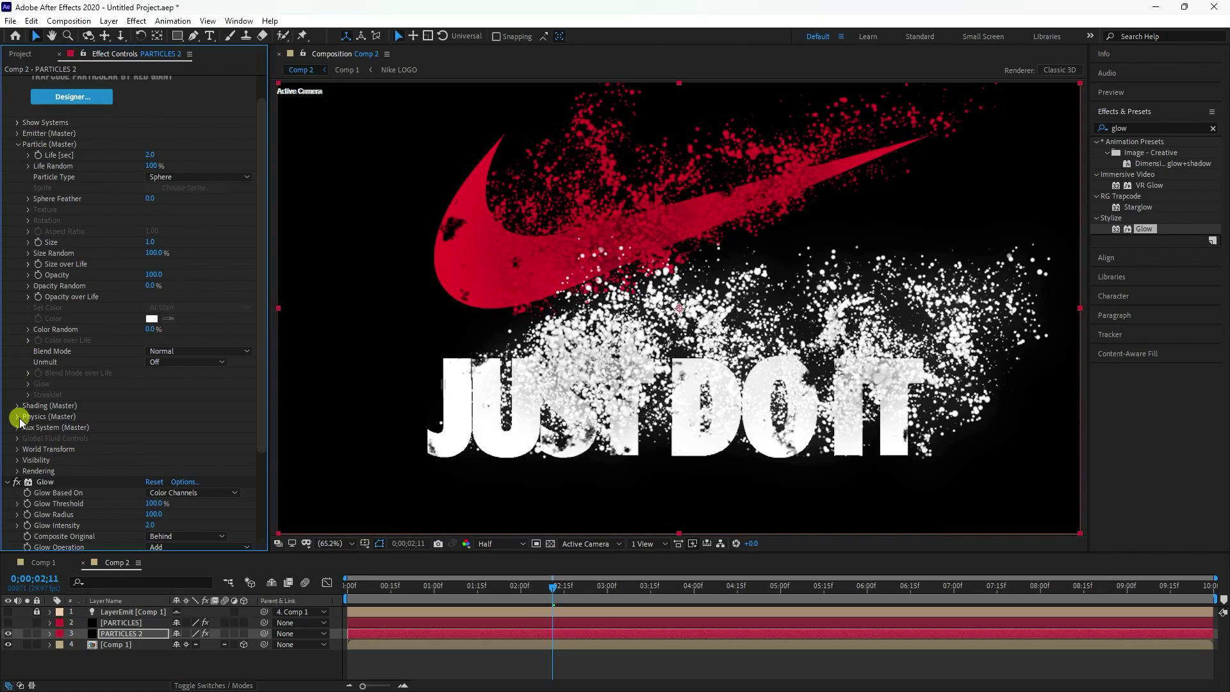
Review the turbulence Affect Size and Affect Position values on PARTICLES 2
click(18, 417)
scroll(20, 417, down, 6)
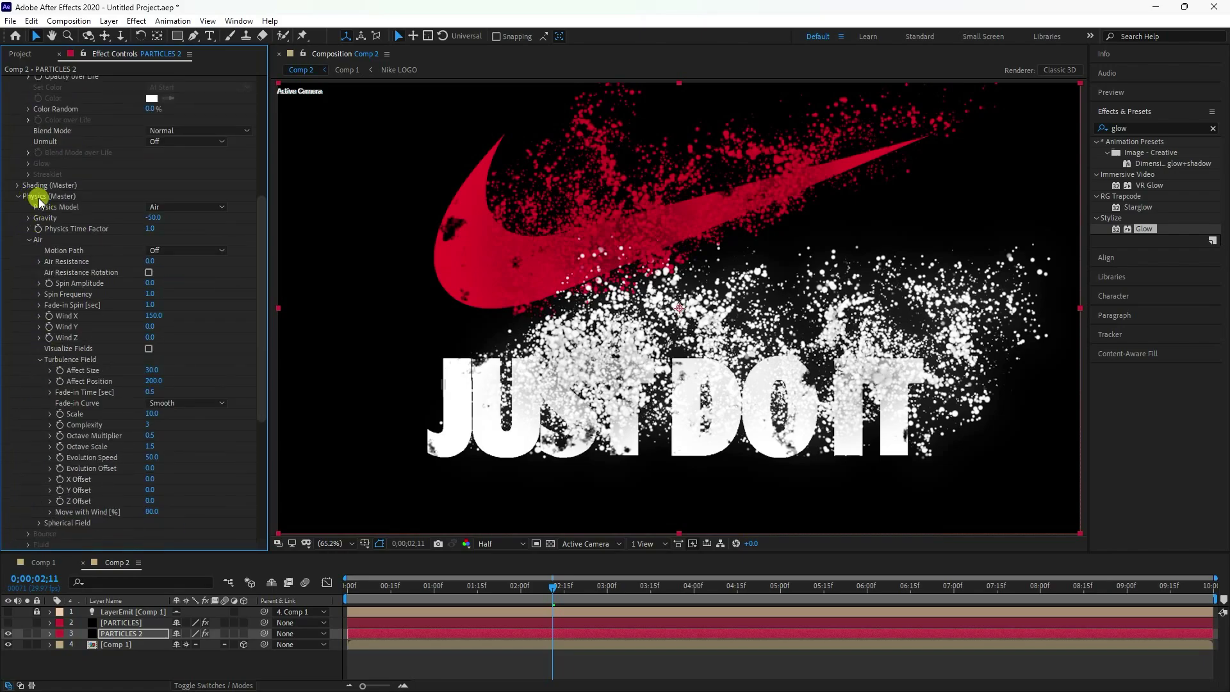
click(152, 370)
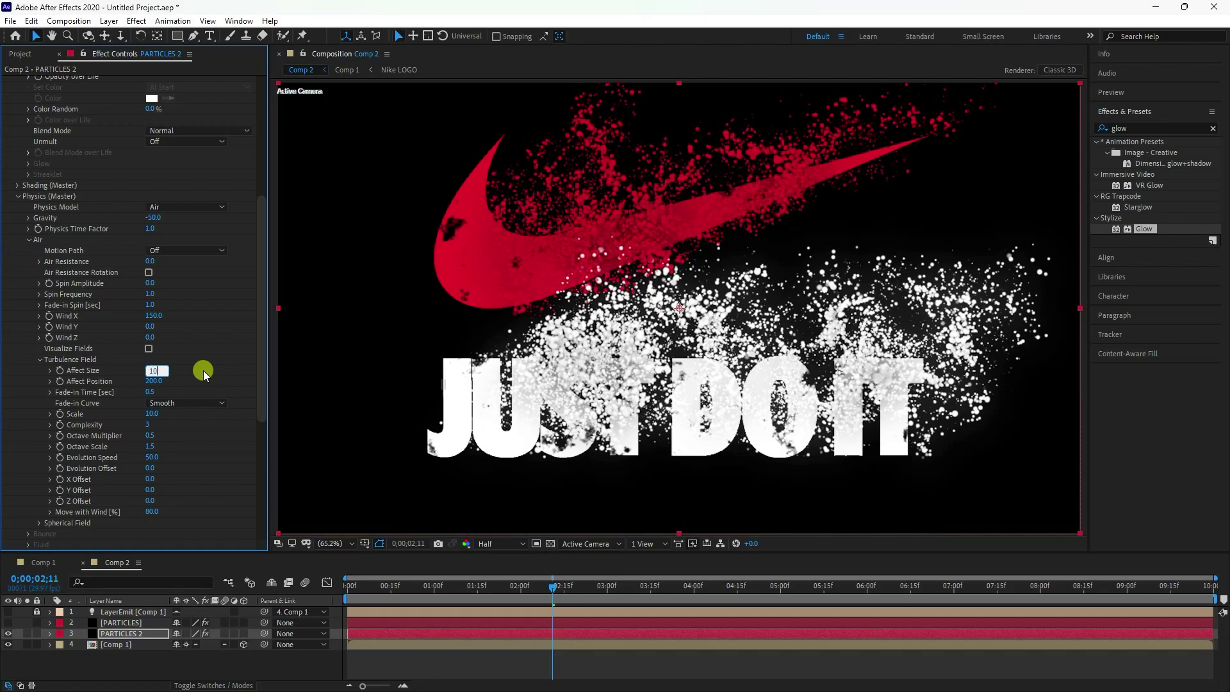
click(154, 382)
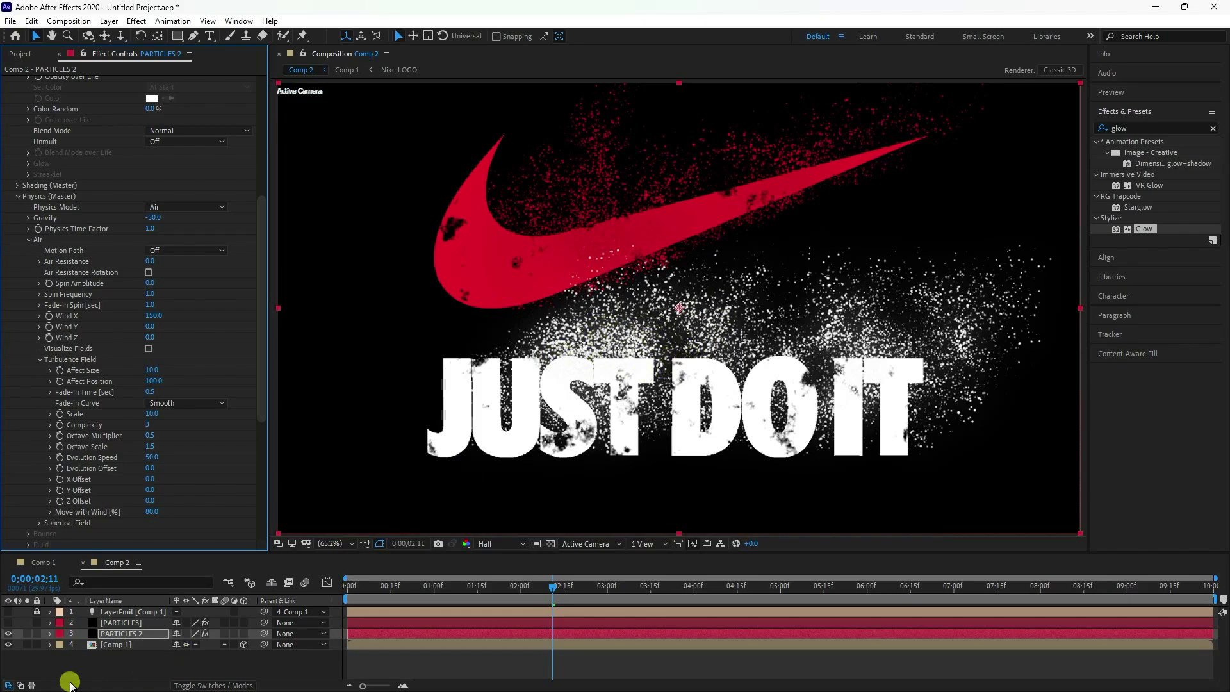
Compare the two particle layers, then leave only PARTICLES 2 visible
click(8, 622)
click(7, 633)
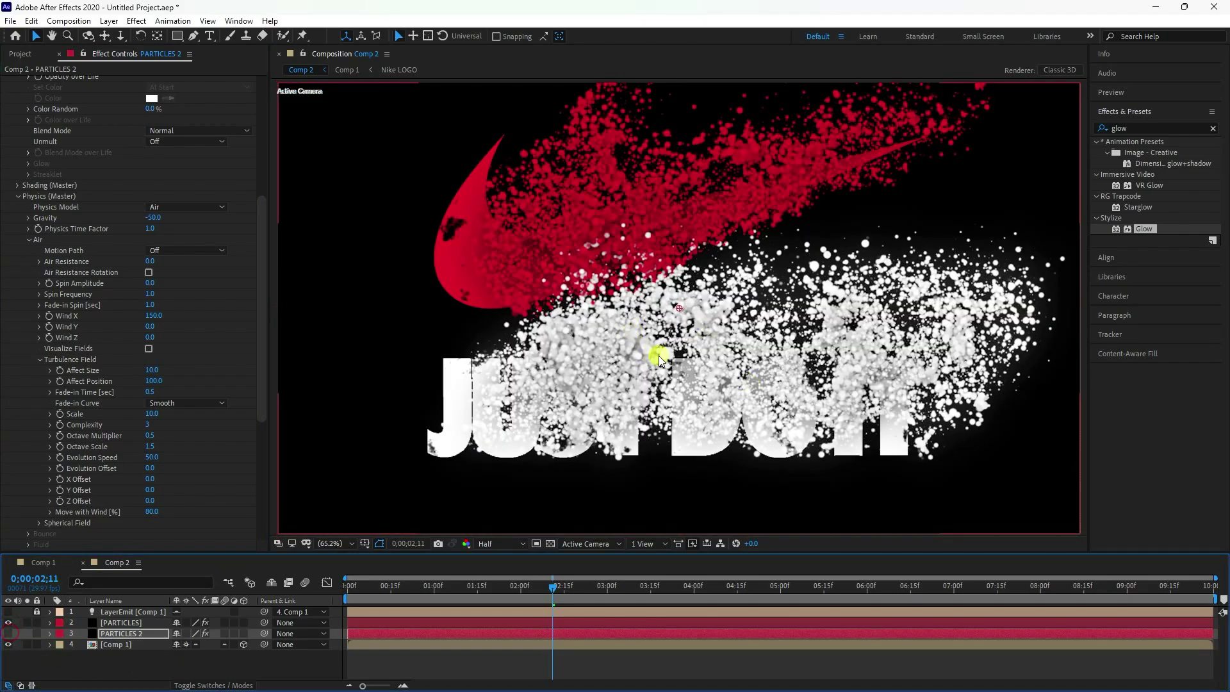
click(7, 633)
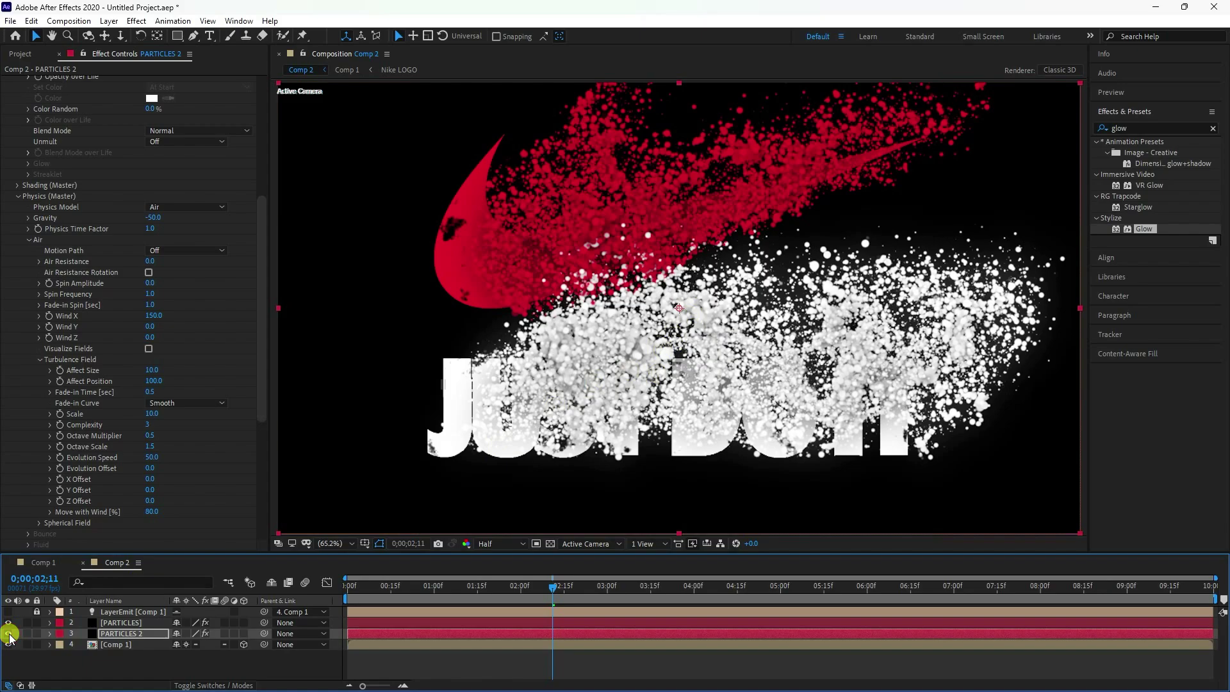
click(115, 634)
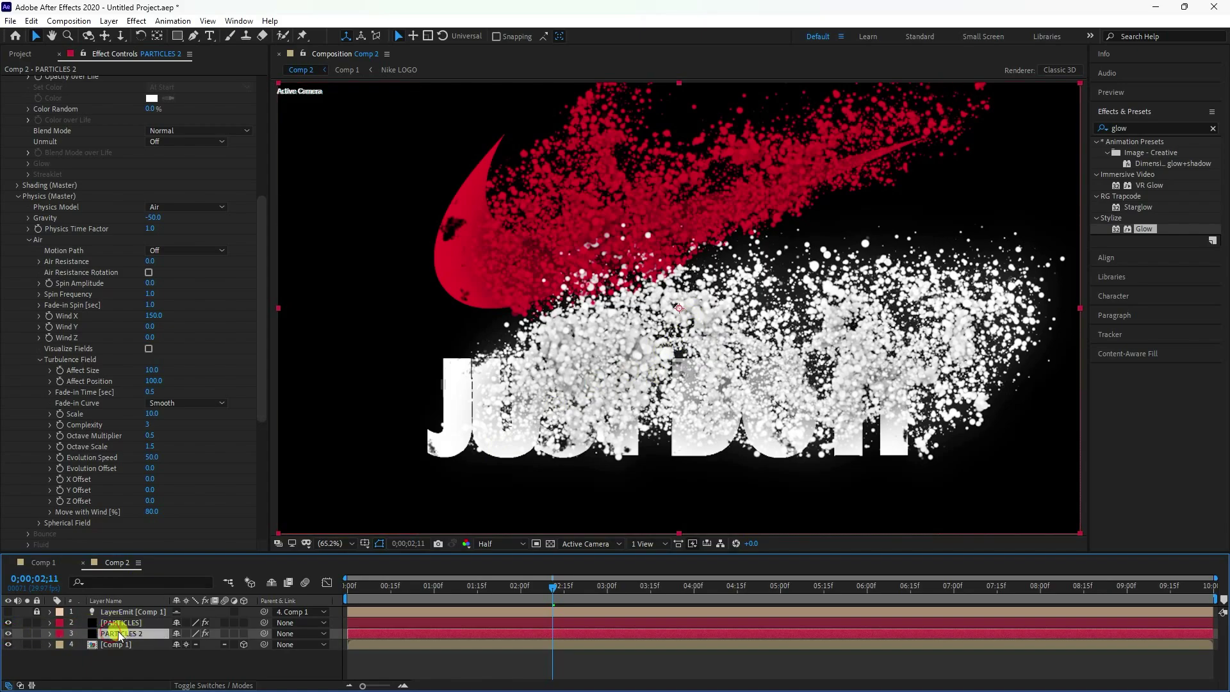
click(8, 622)
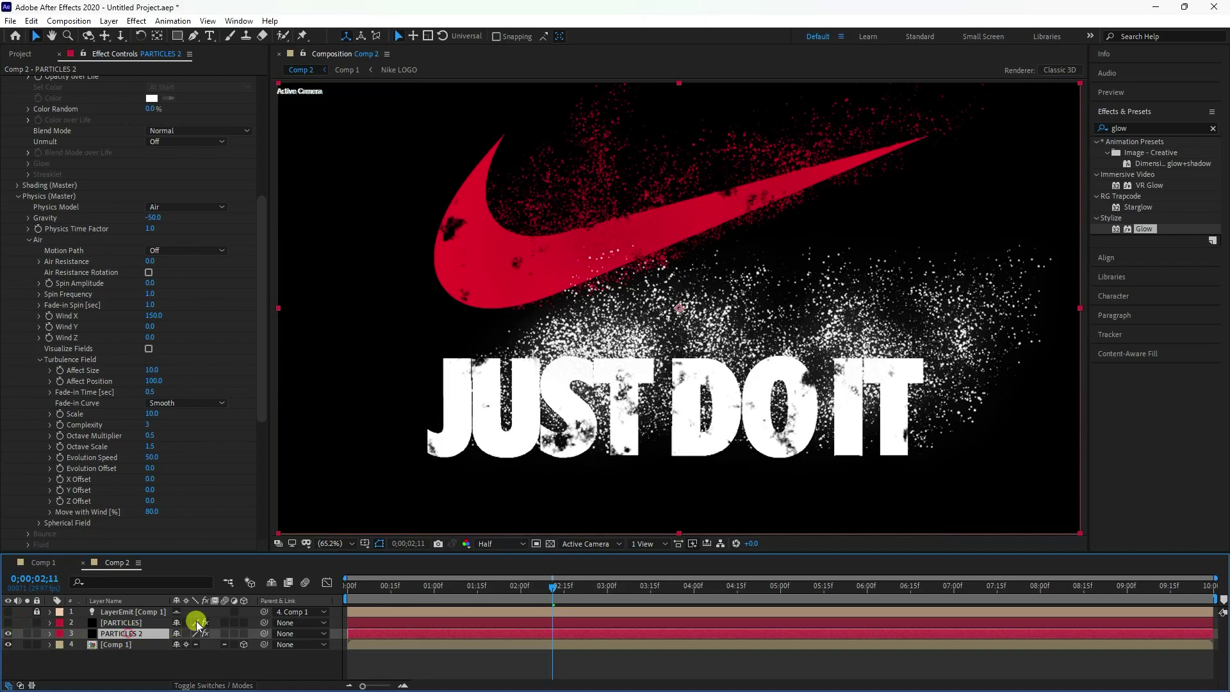
scroll(76, 359, up, 5)
Set the emitter Random Seed to 200000, deselect the layer, and go back to the start
click(17, 163)
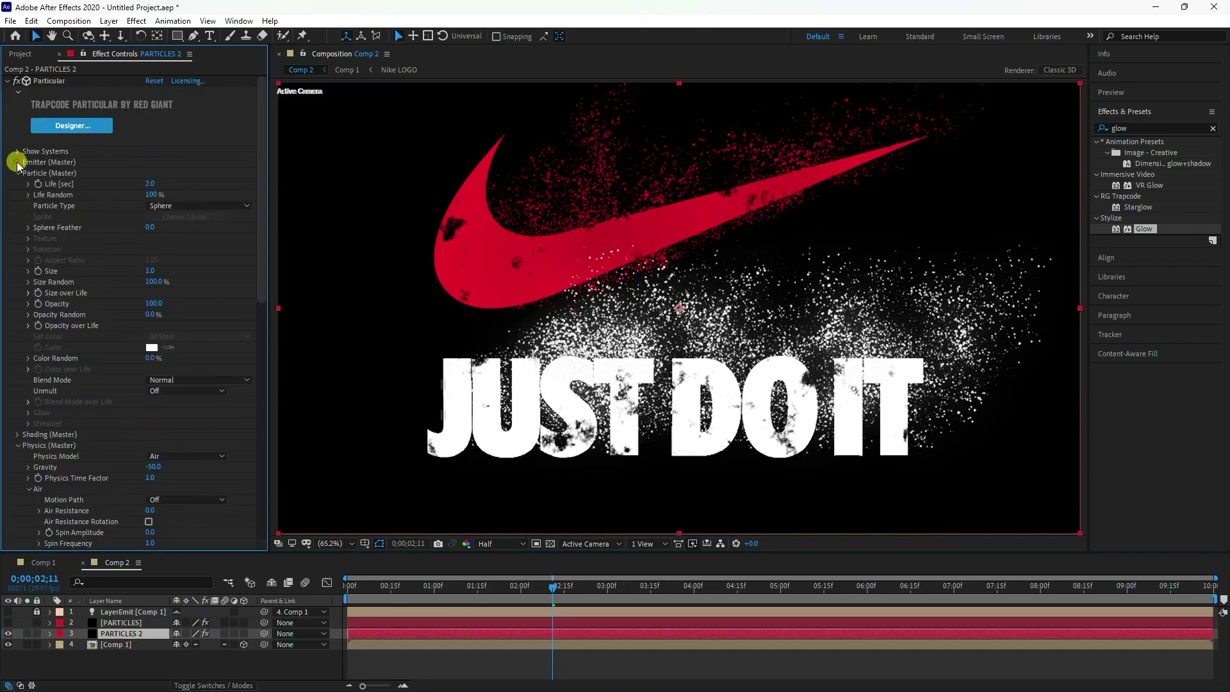
click(156, 456)
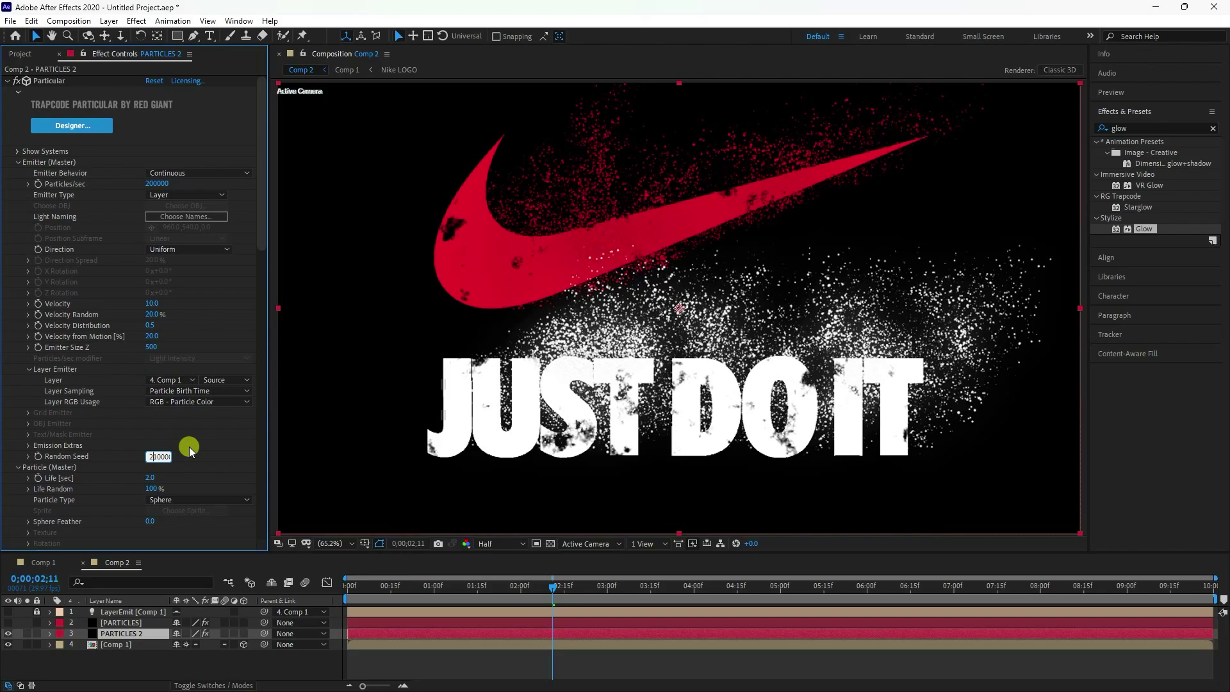
text(200000)
key(Return)
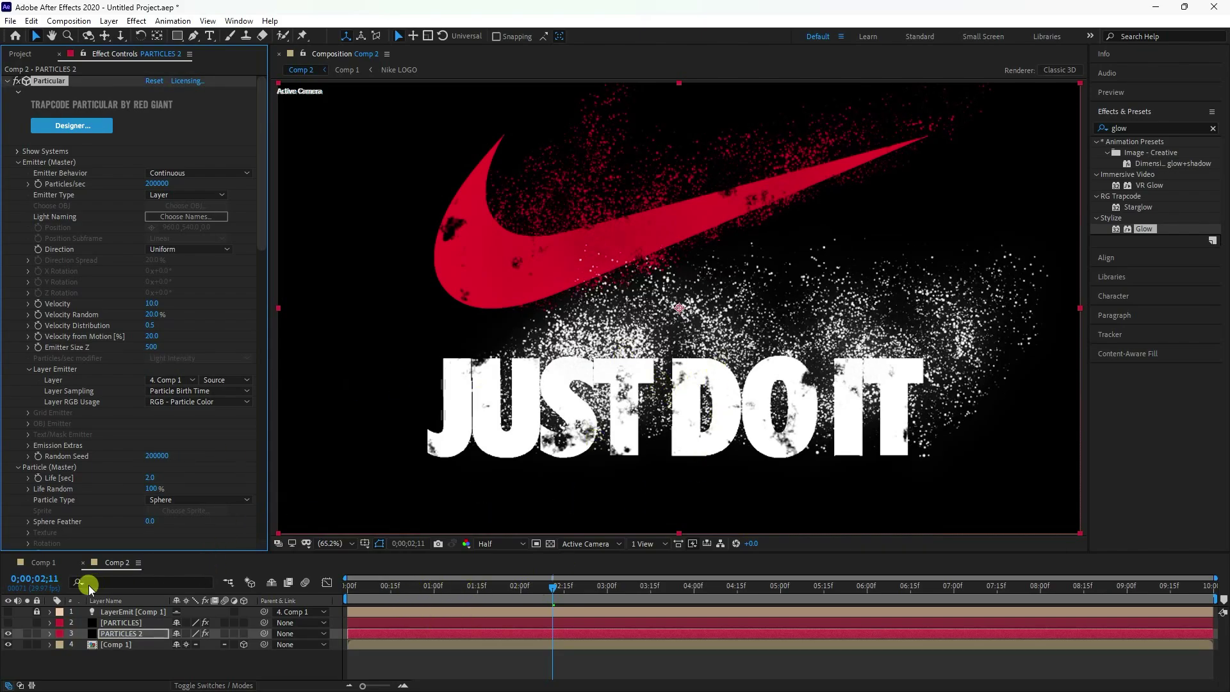
click(112, 676)
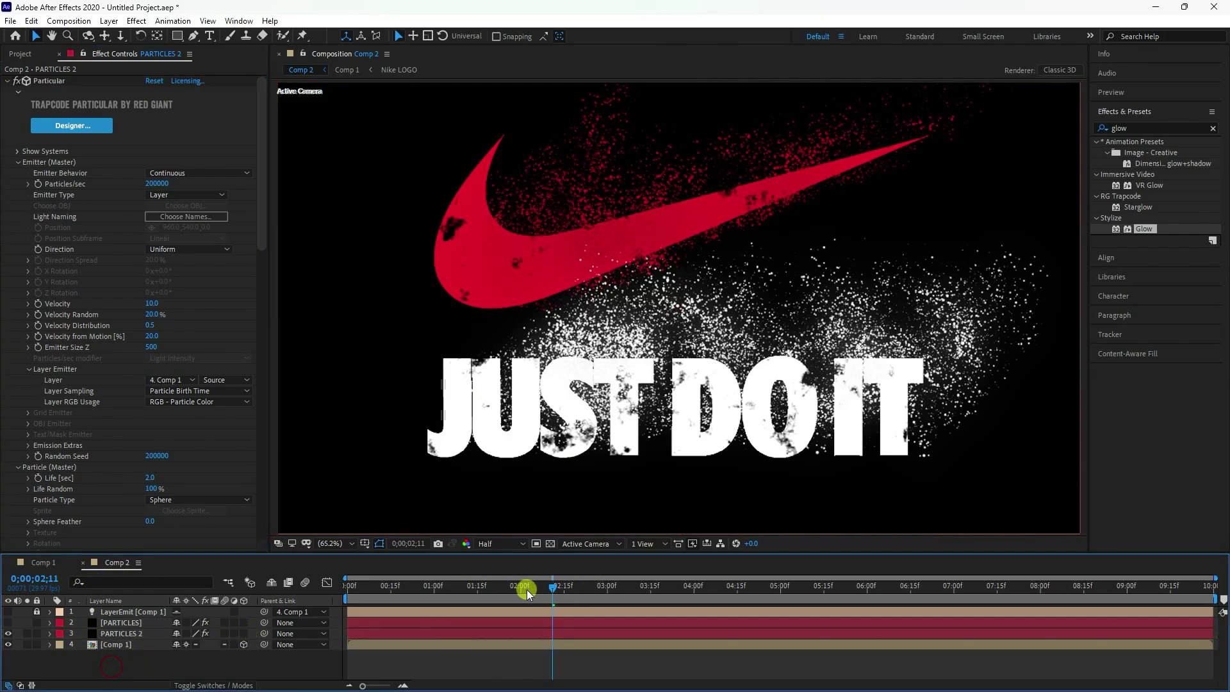
key(space)
key(space)
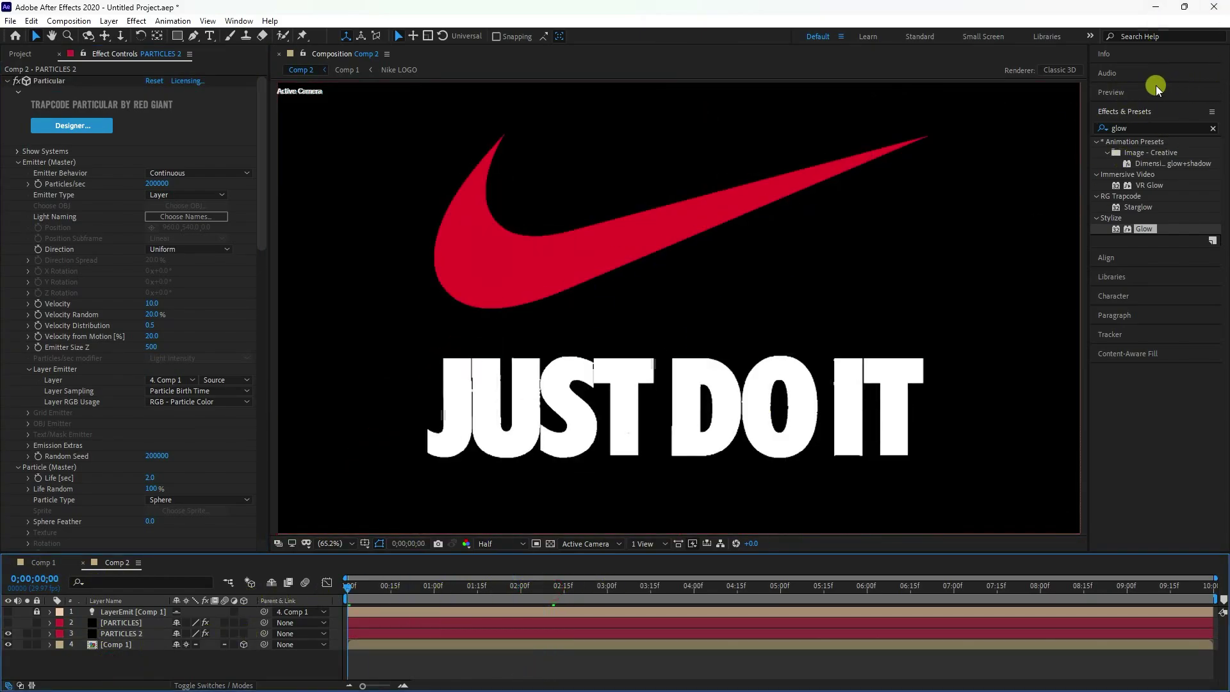
Play, stop and replay the preview until the swoosh and JUST DO IT text burst into particles
click(1137, 88)
click(1151, 110)
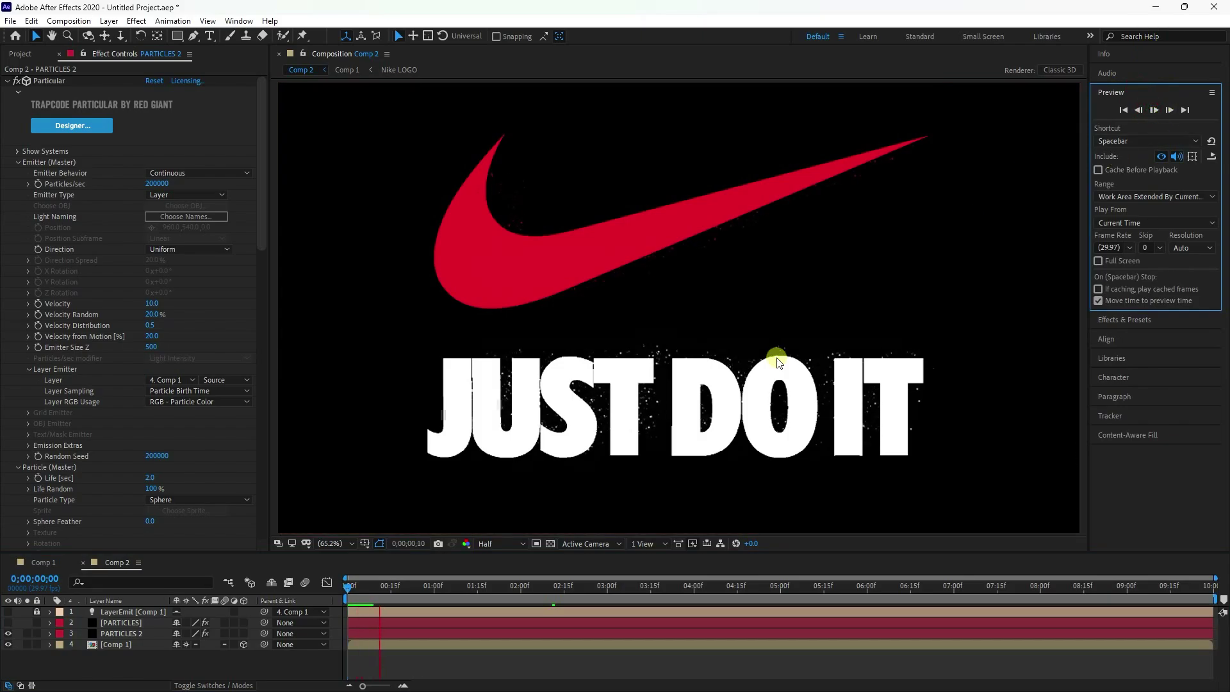
click(1132, 113)
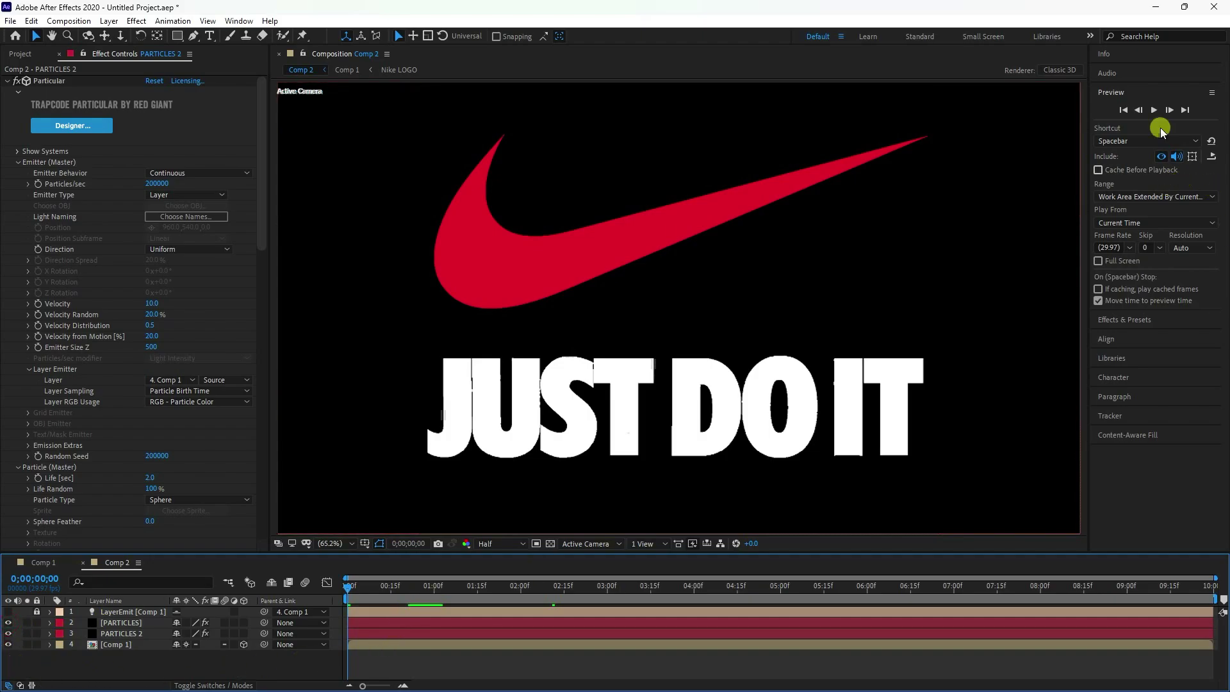
click(1153, 109)
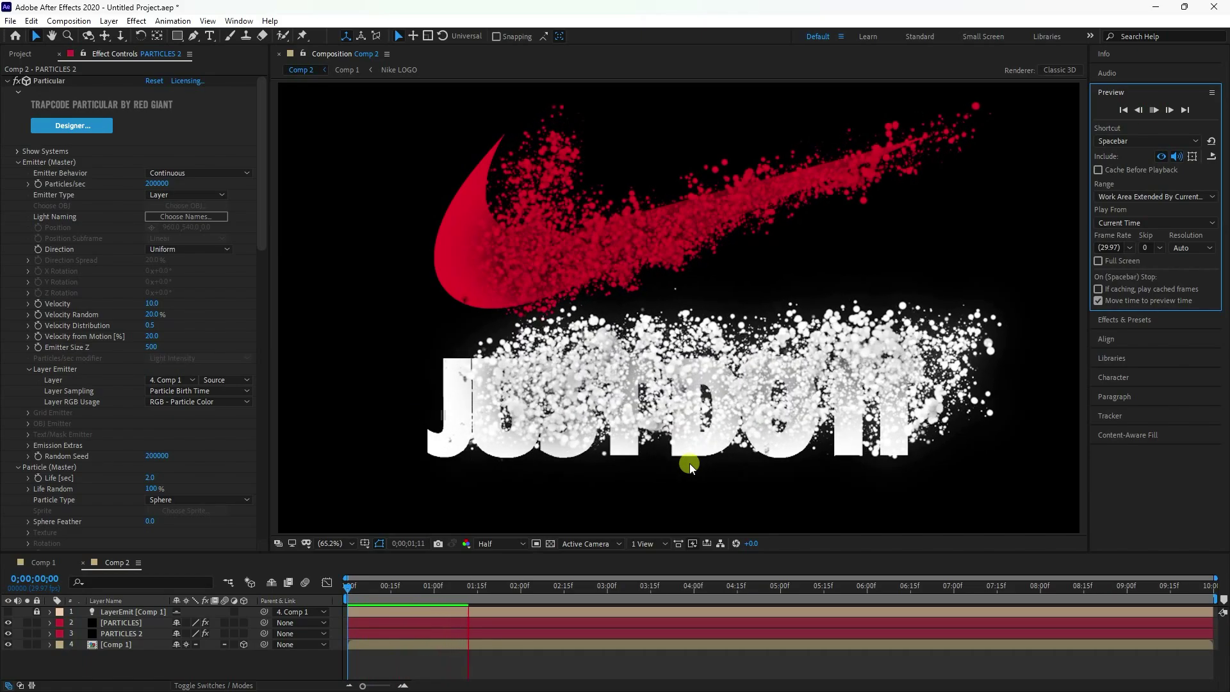
Create a new solid named 'Light' and move it beneath all other layers
click(1151, 111)
right_click(92, 660)
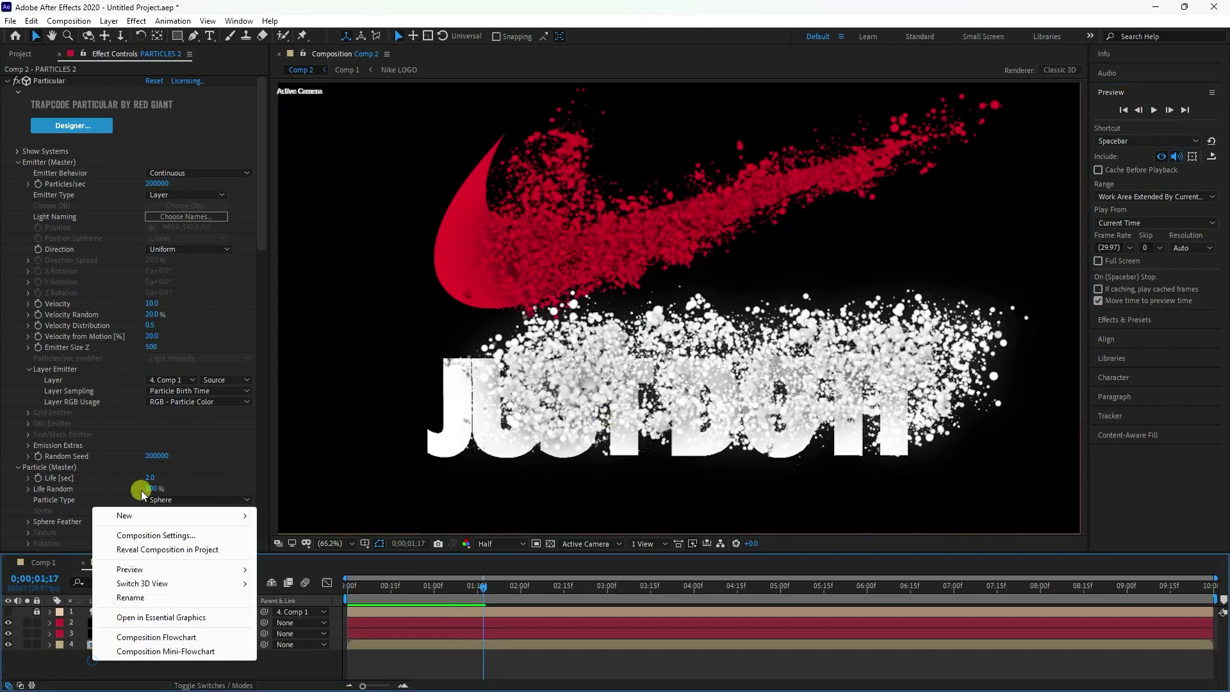
mouse_move(154, 516)
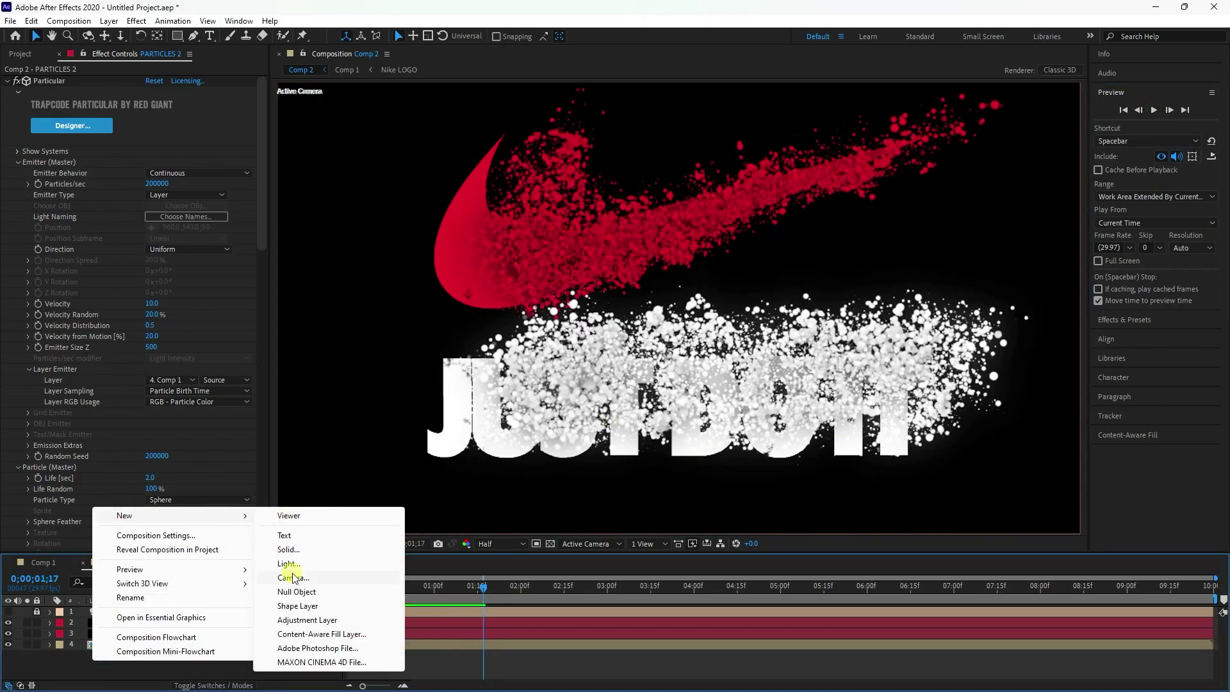
click(291, 550)
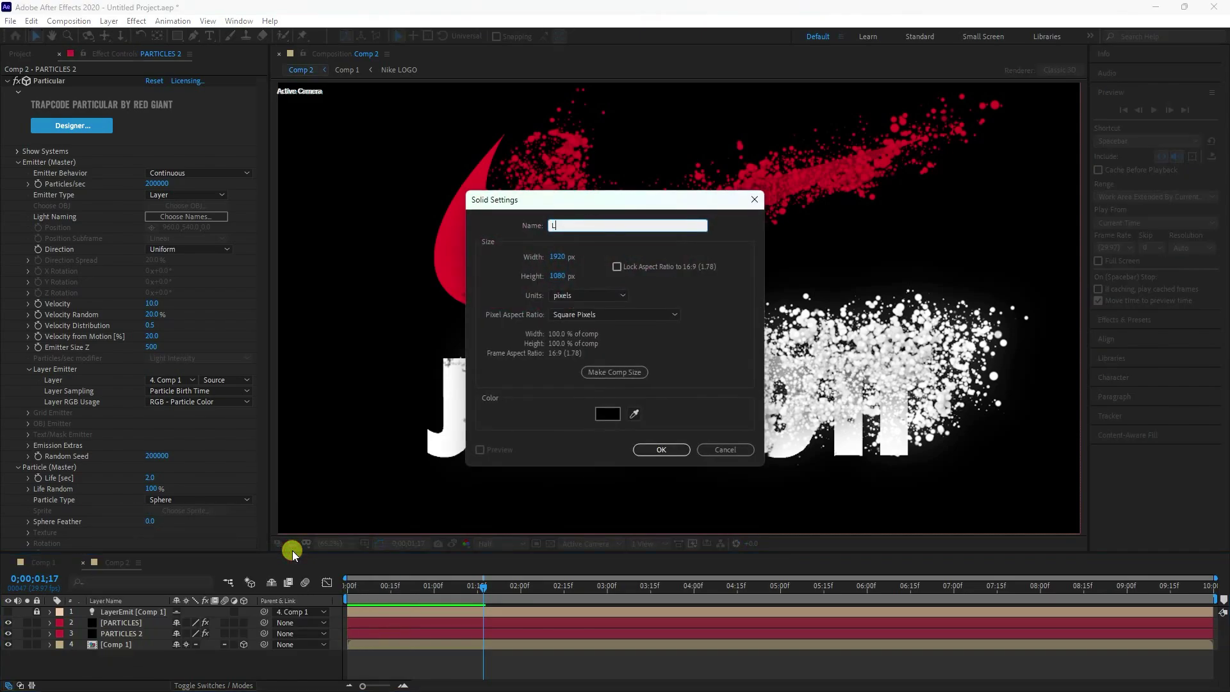
text(Light)
key(Return)
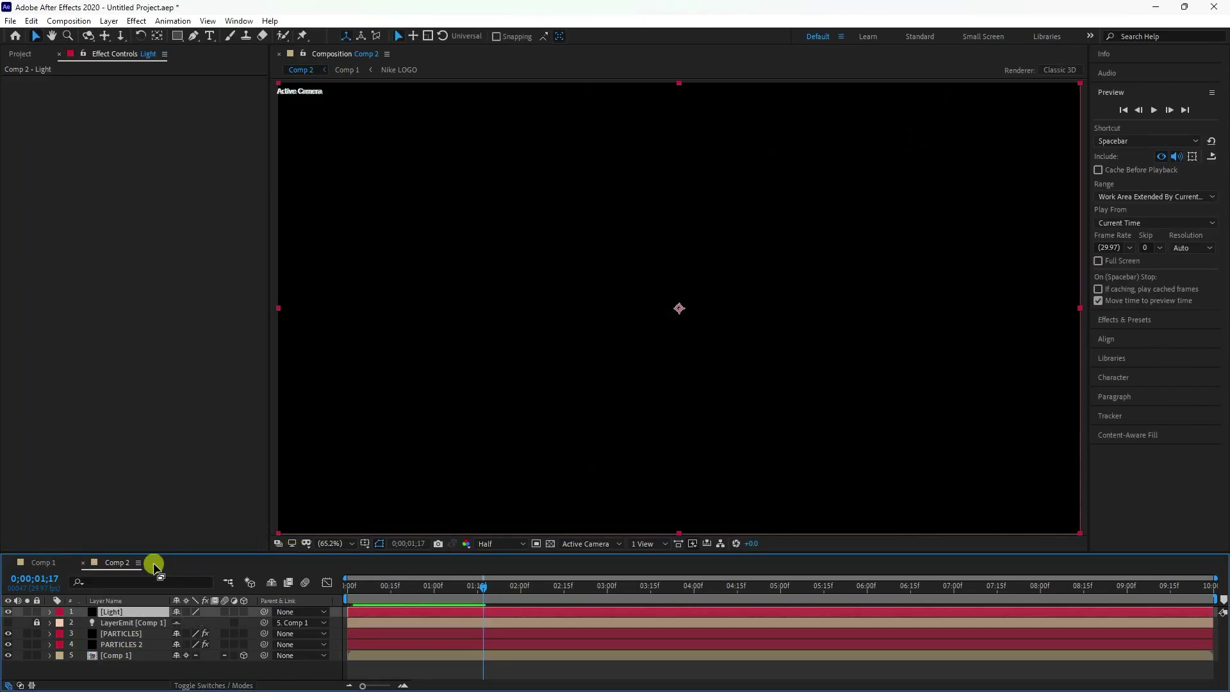
drag(124, 612, 137, 659)
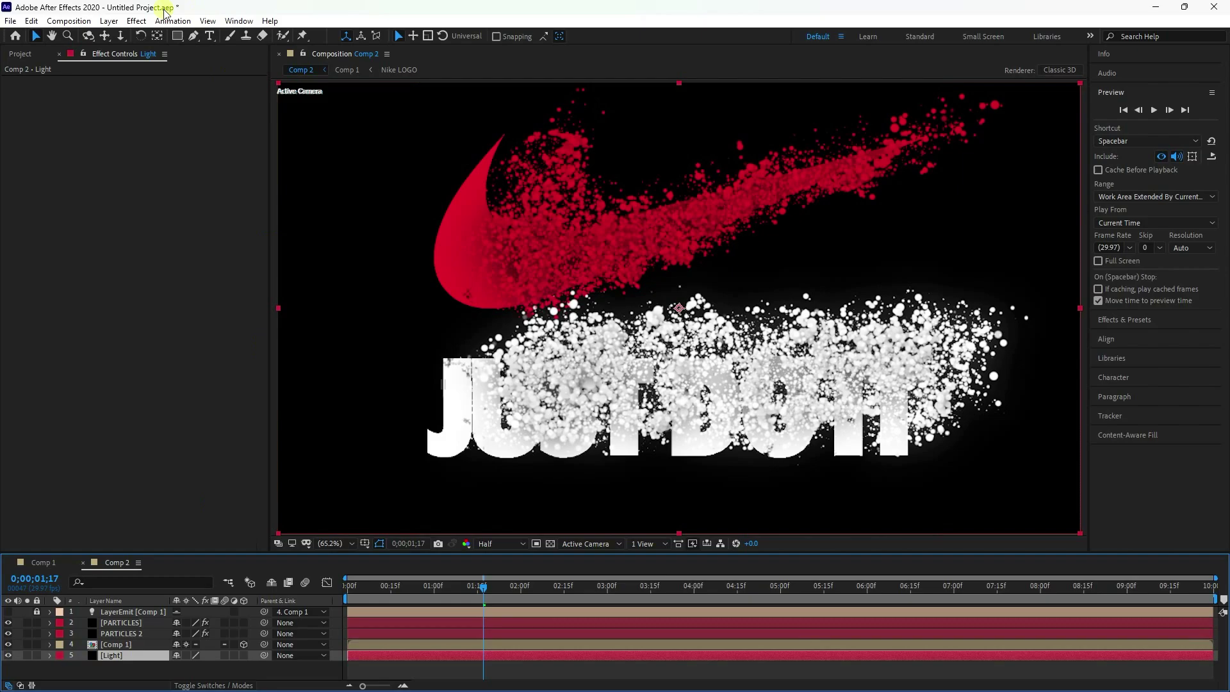
Apply Optical Flares to the Light layer using the Conspiracy Presets FDA preset
click(142, 22)
mouse_move(170, 422)
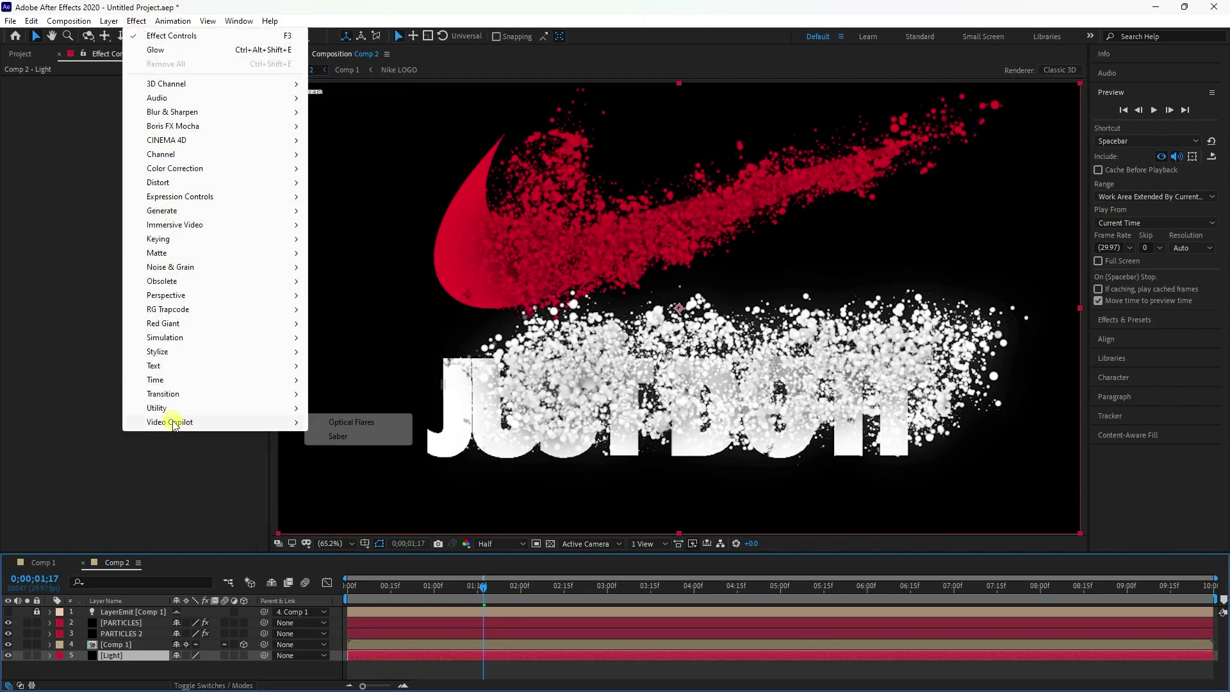
click(338, 423)
click(67, 107)
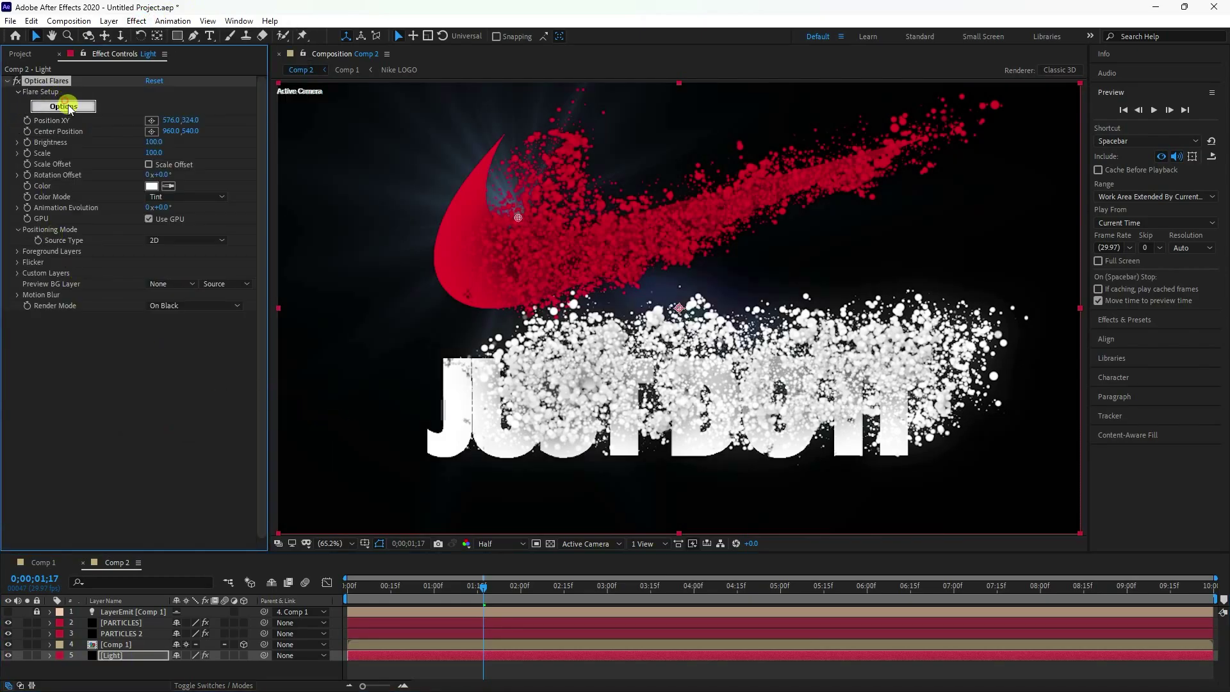
click(900, 123)
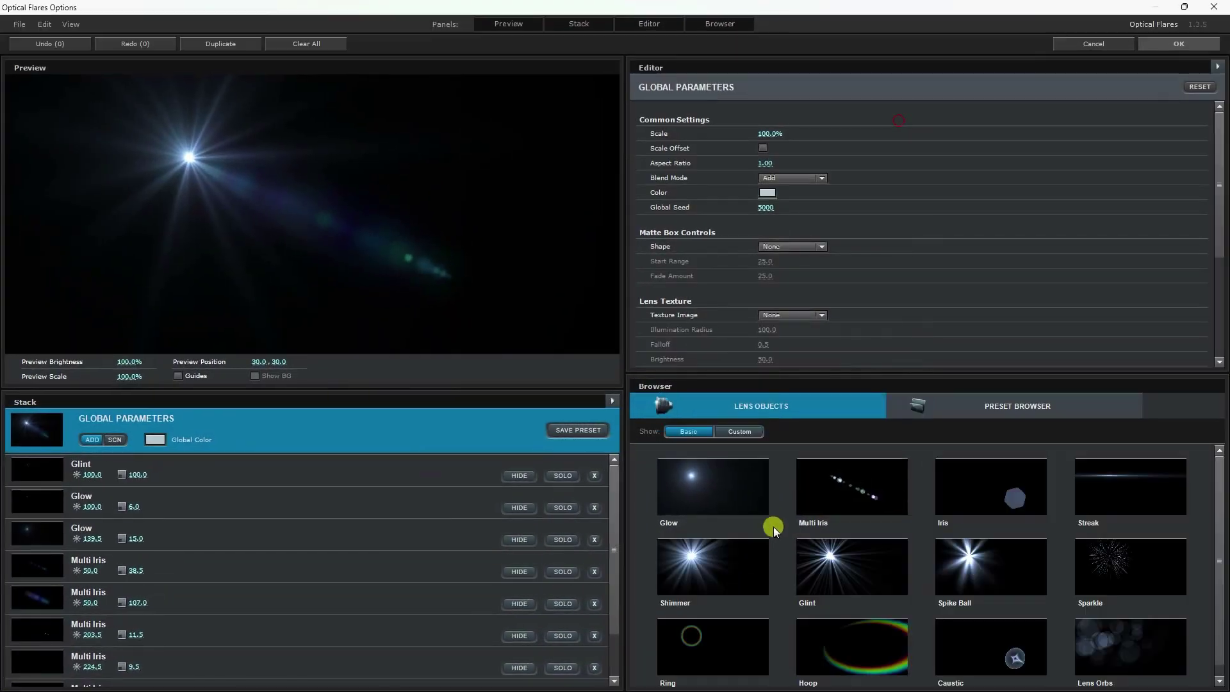
click(1011, 406)
double_click(824, 514)
click(735, 568)
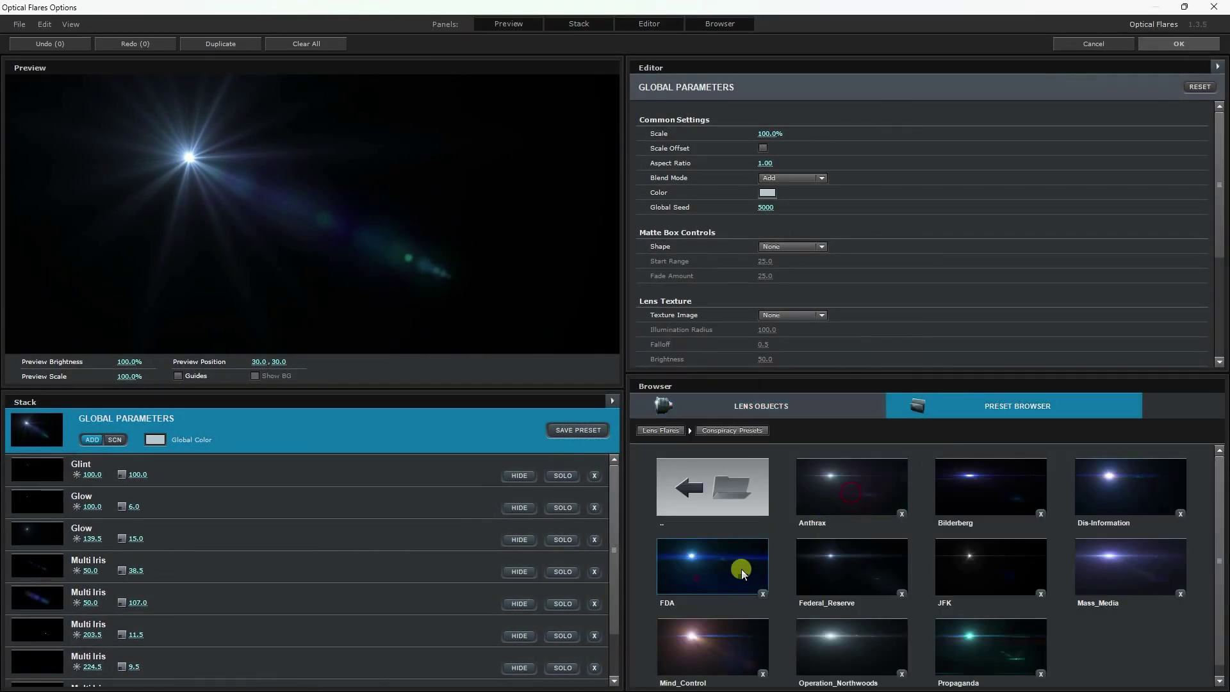
click(1153, 44)
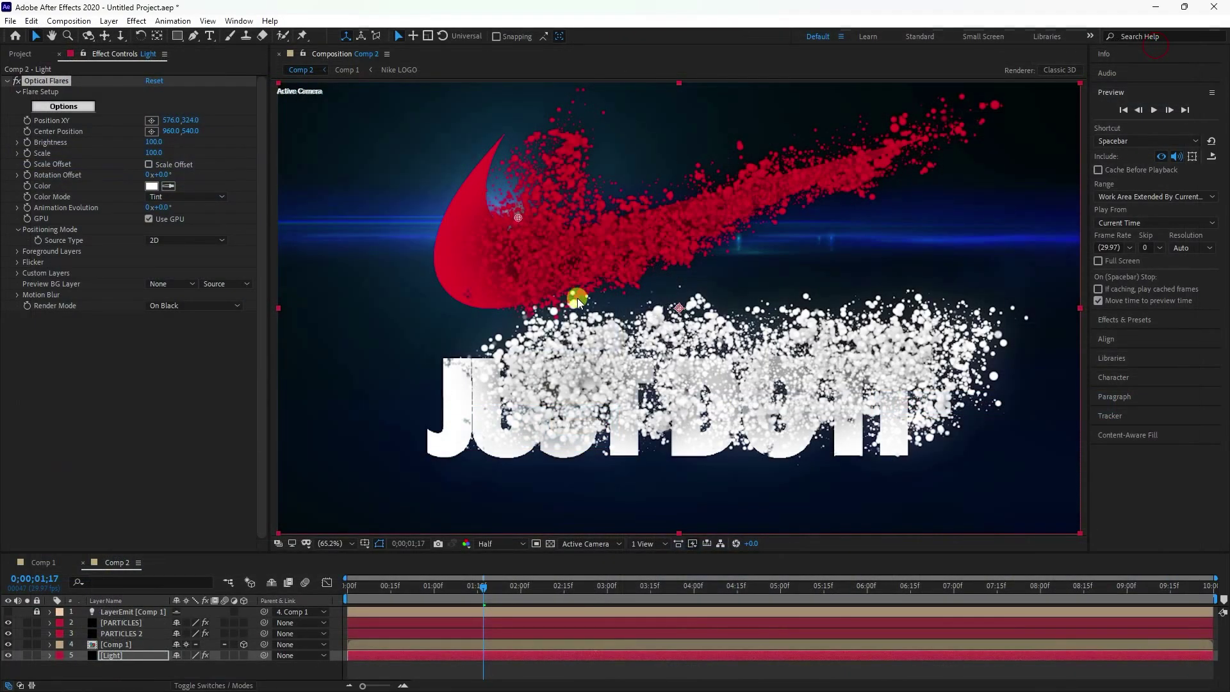
Drag the flare position to the top edge (956.5, -22.7) and play the preview from the first frame
drag(668, 110, 678, 70)
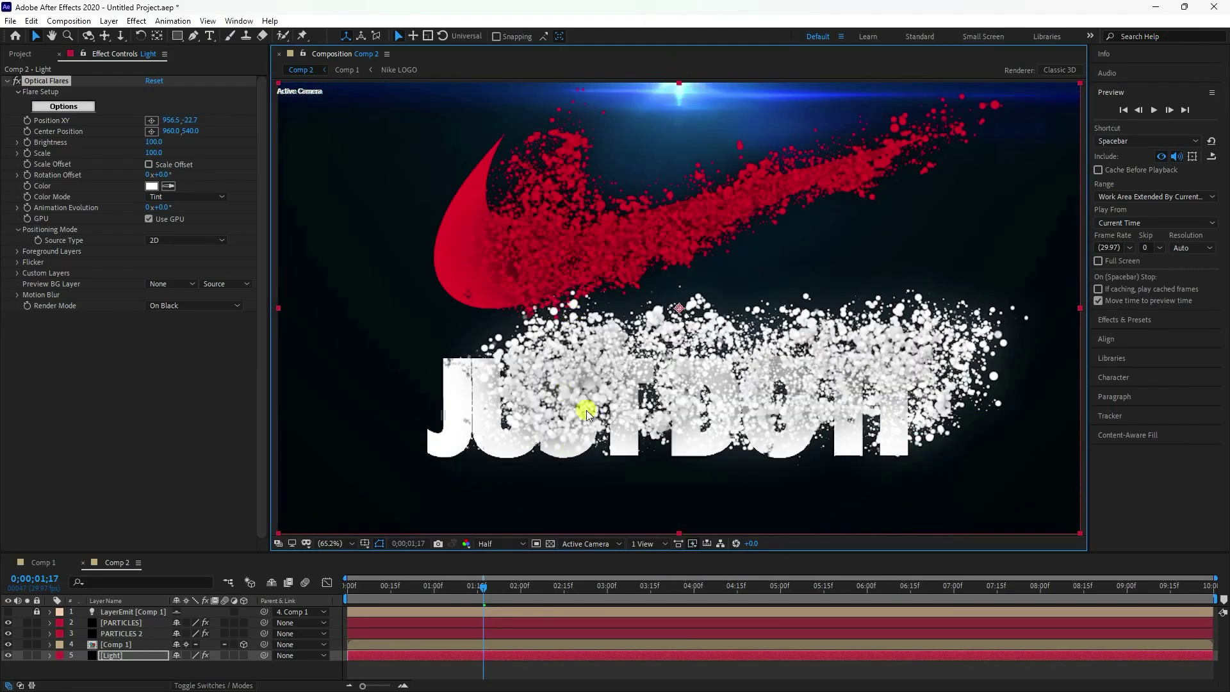
click(1124, 110)
click(1153, 114)
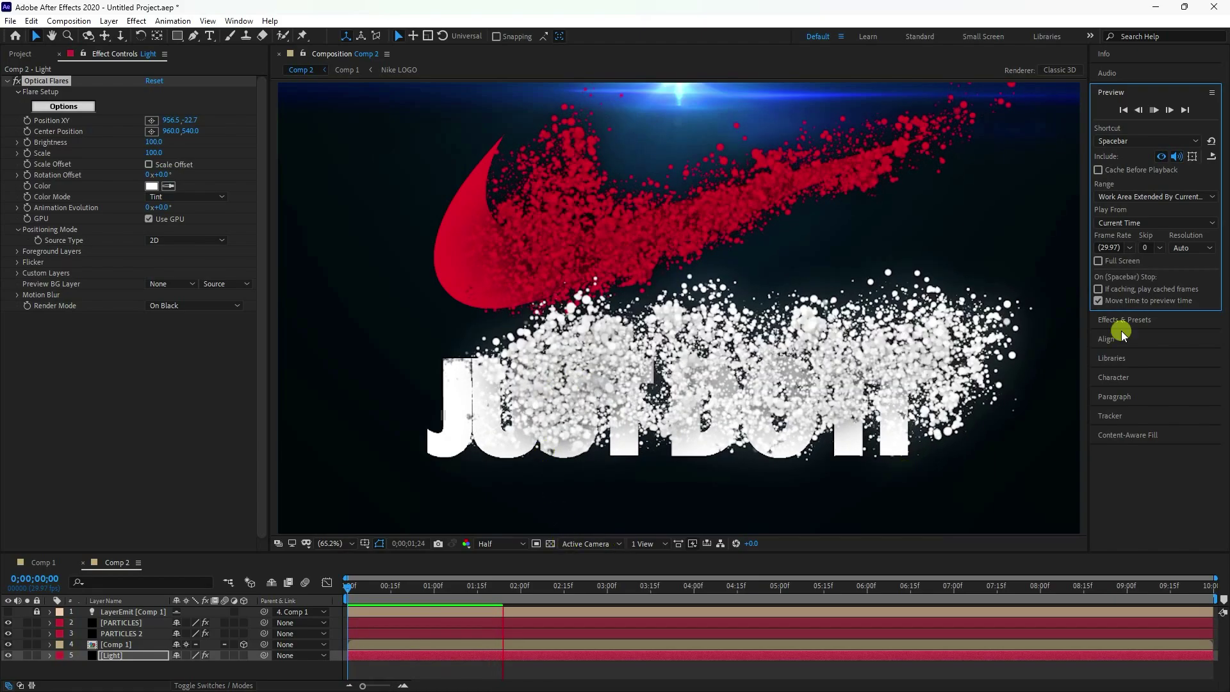
Switch the viewer resolution from Half to Full and replay the animation from the first frame
click(1154, 109)
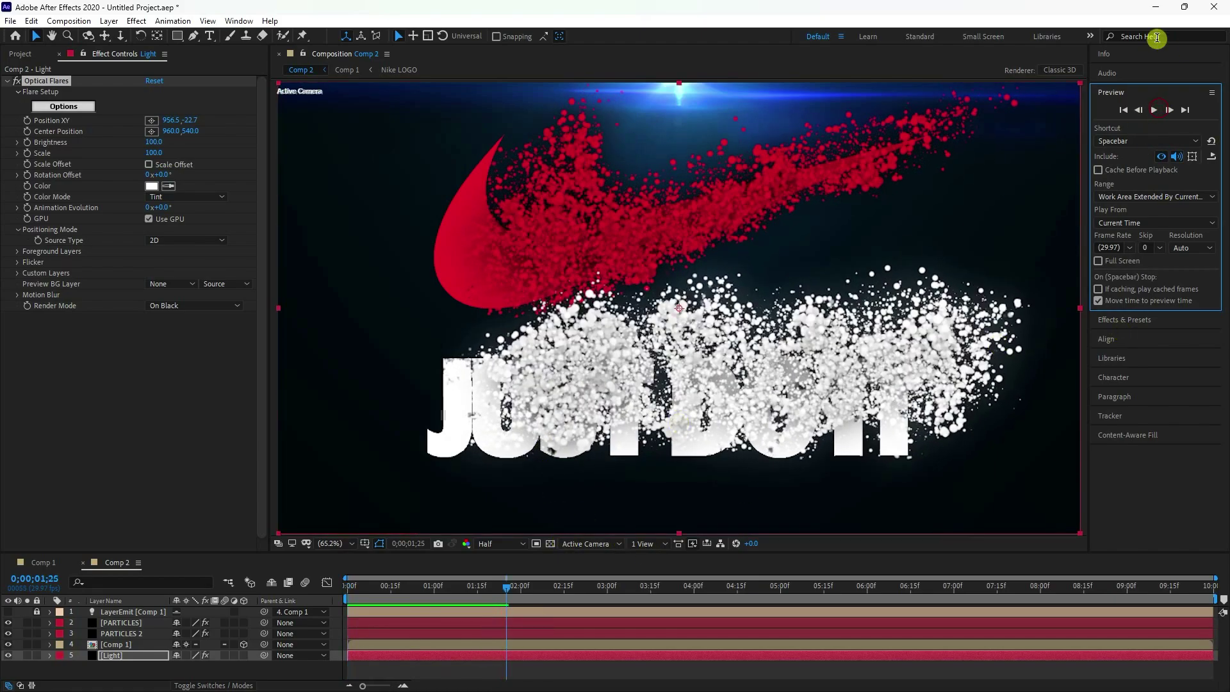
click(1124, 110)
click(497, 543)
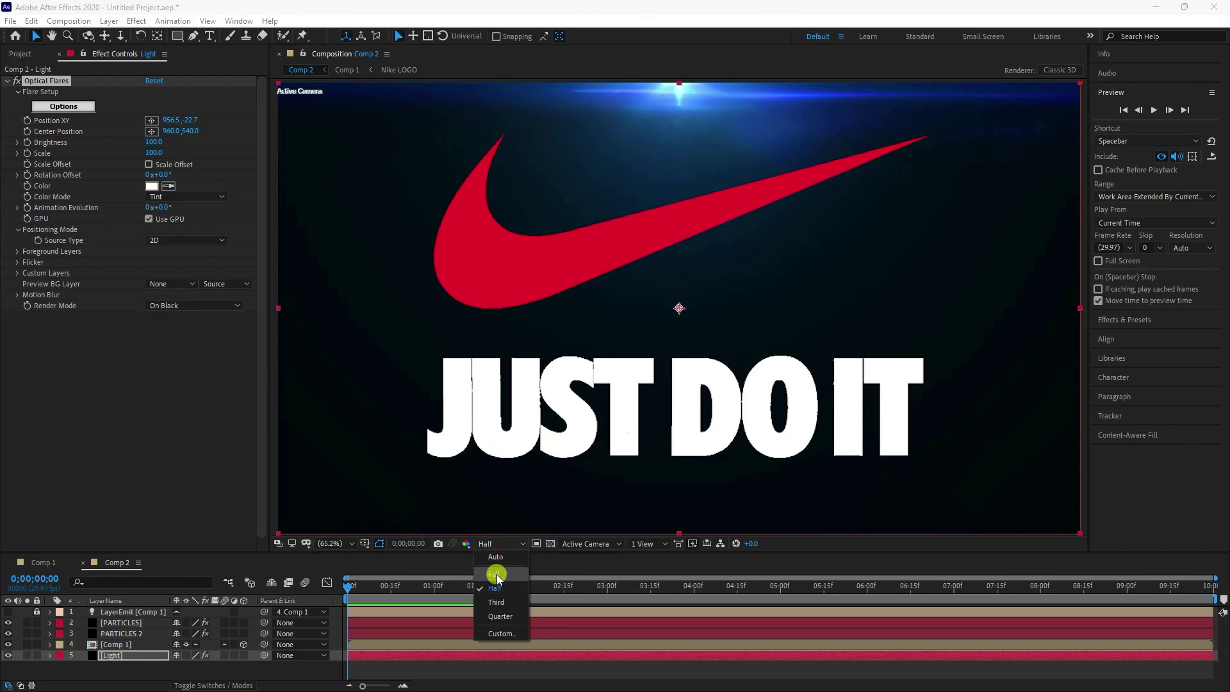
click(495, 575)
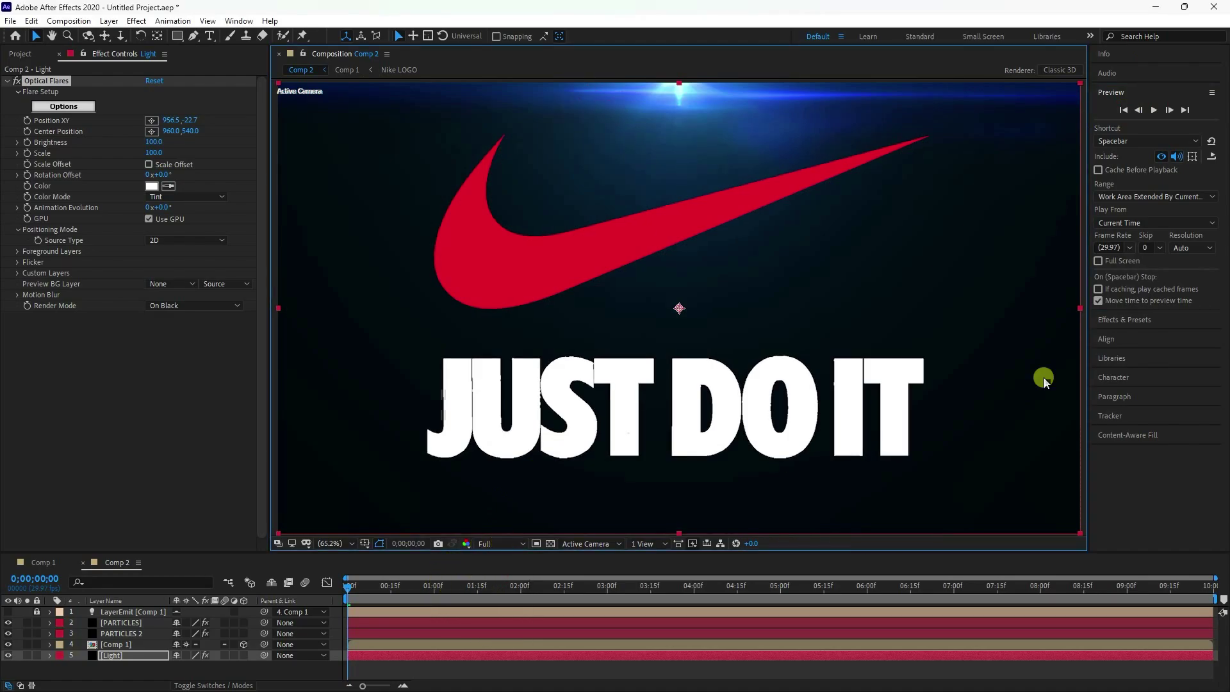
click(1154, 110)
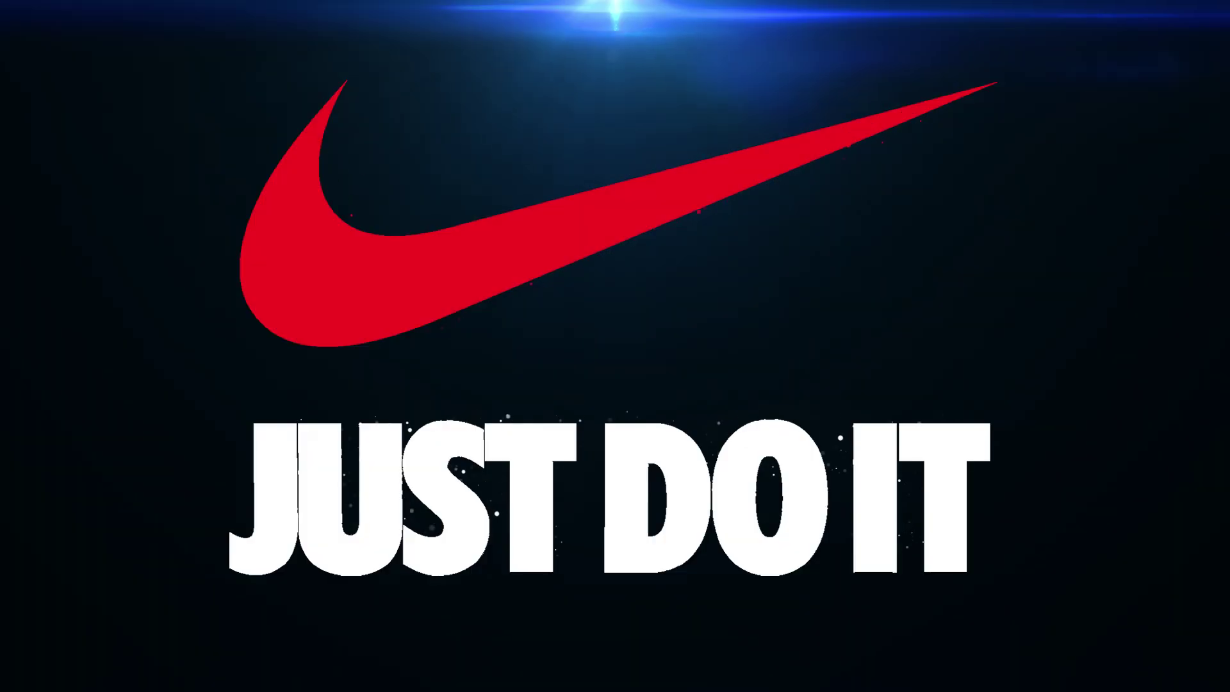